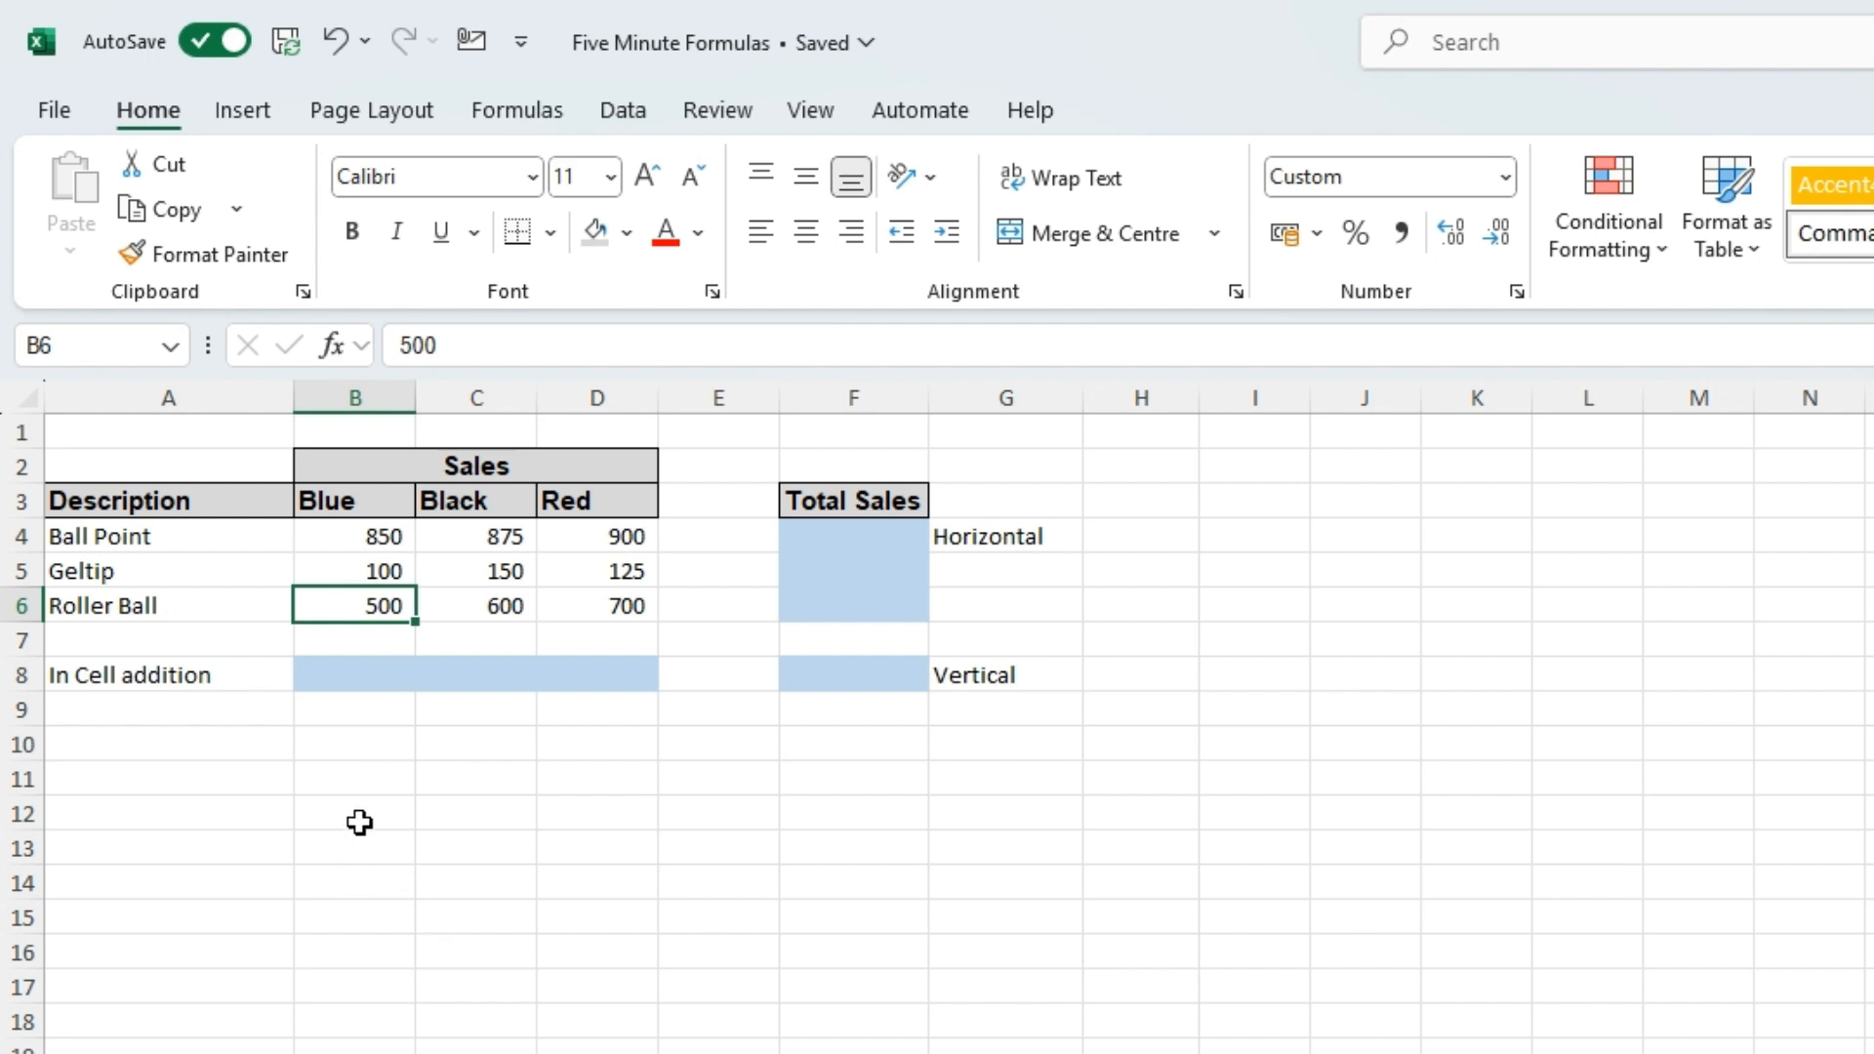
- Enter the in-cell addition formula =850+100+500 in B8 for the Blue sales
left_click(330, 684)
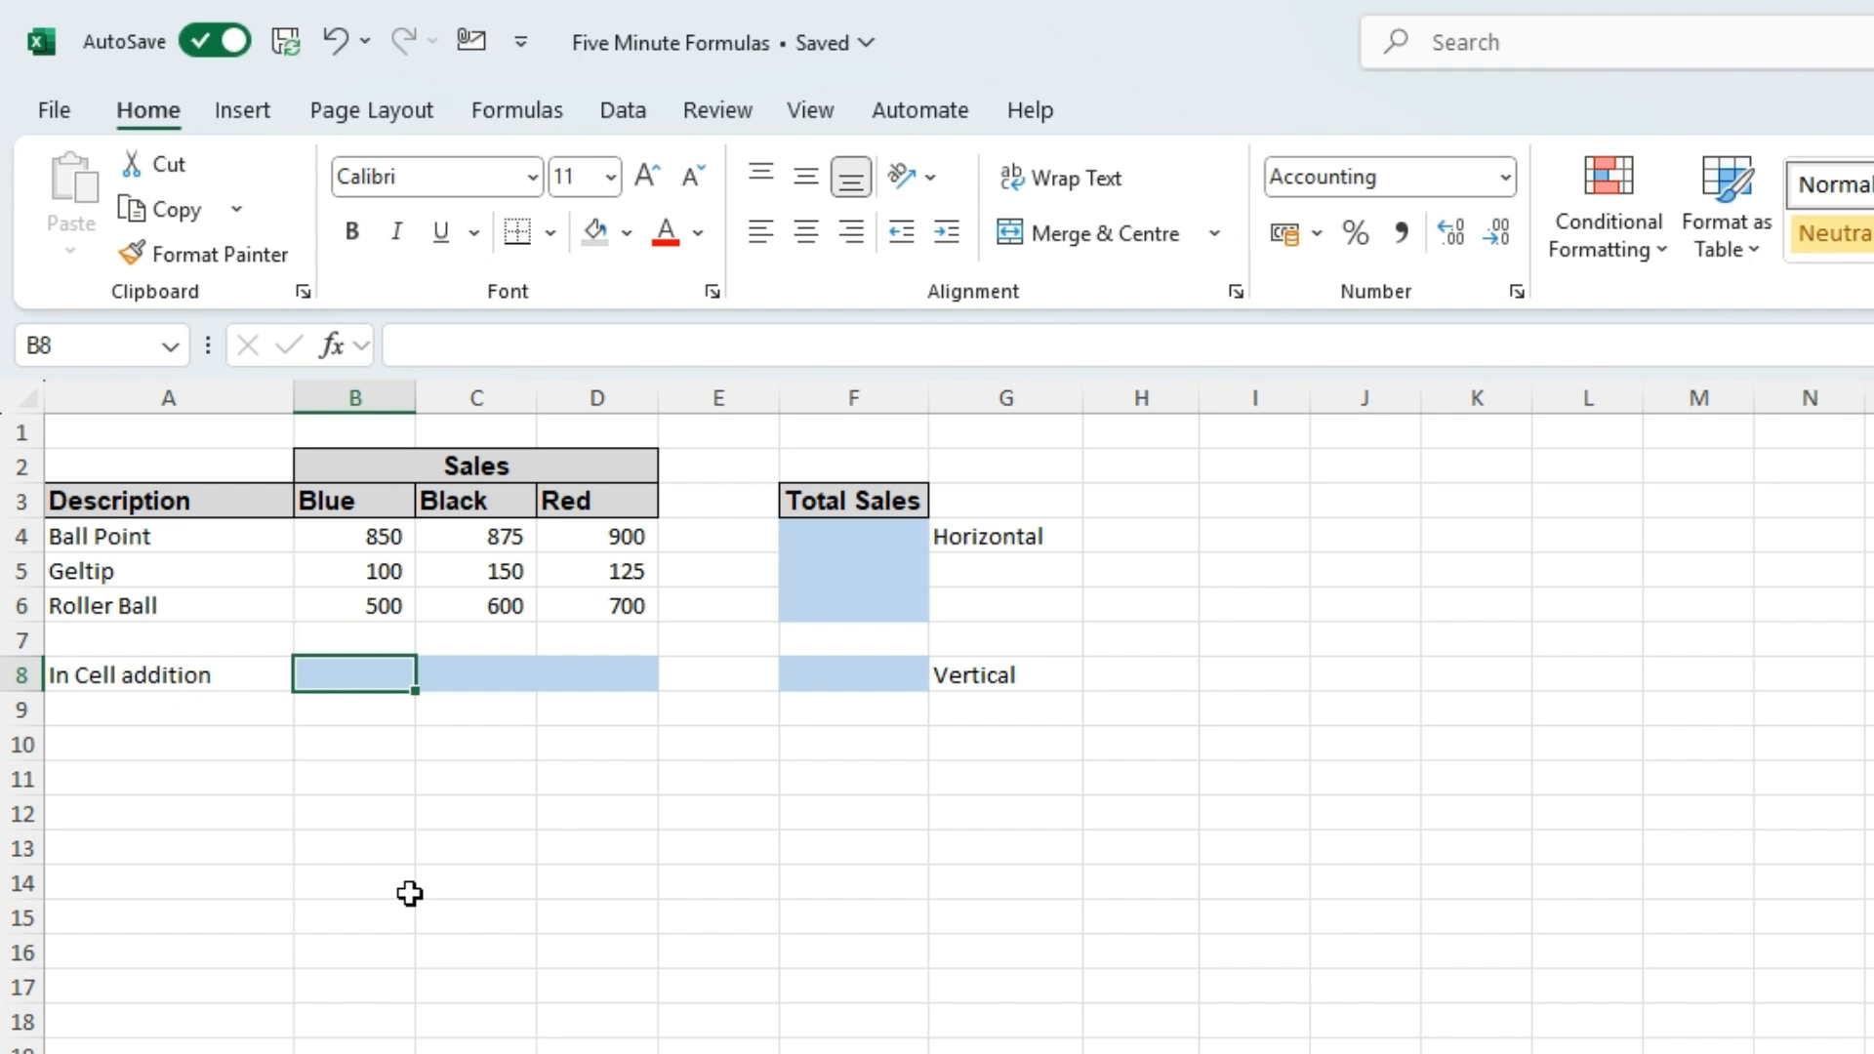
type("=")
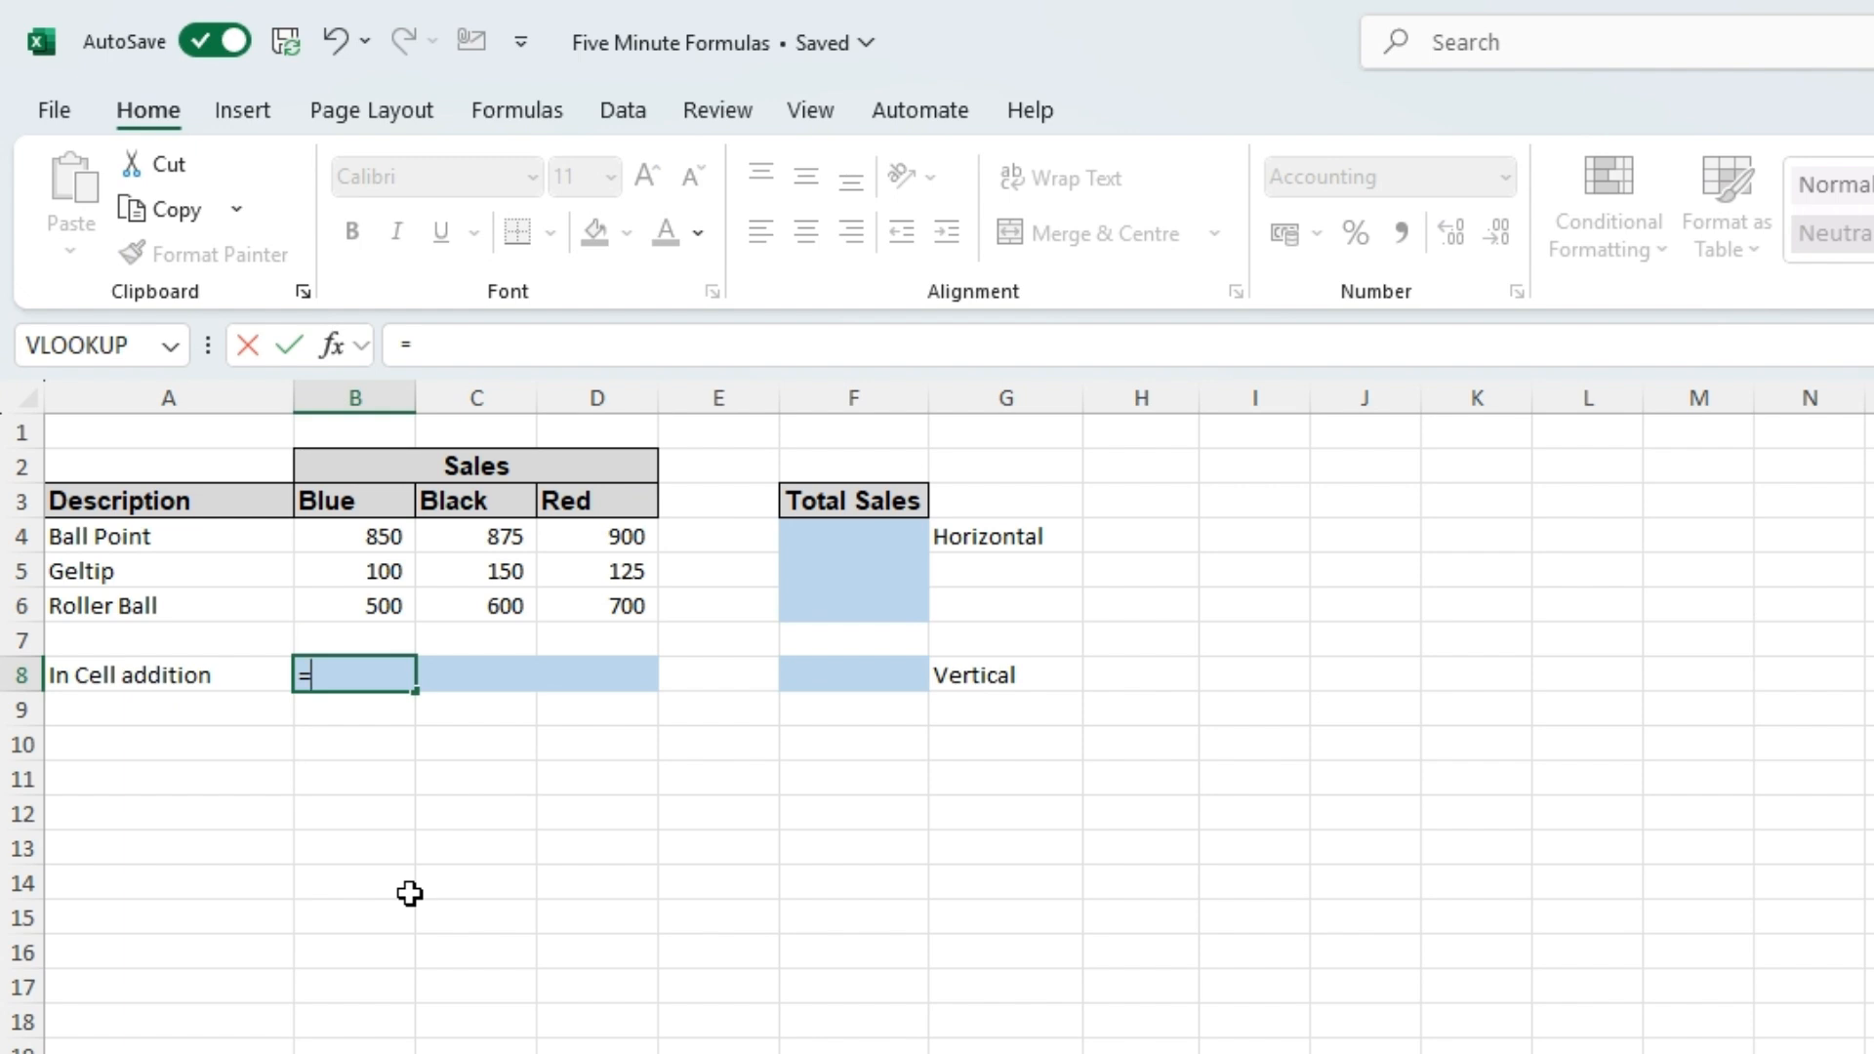
type("850")
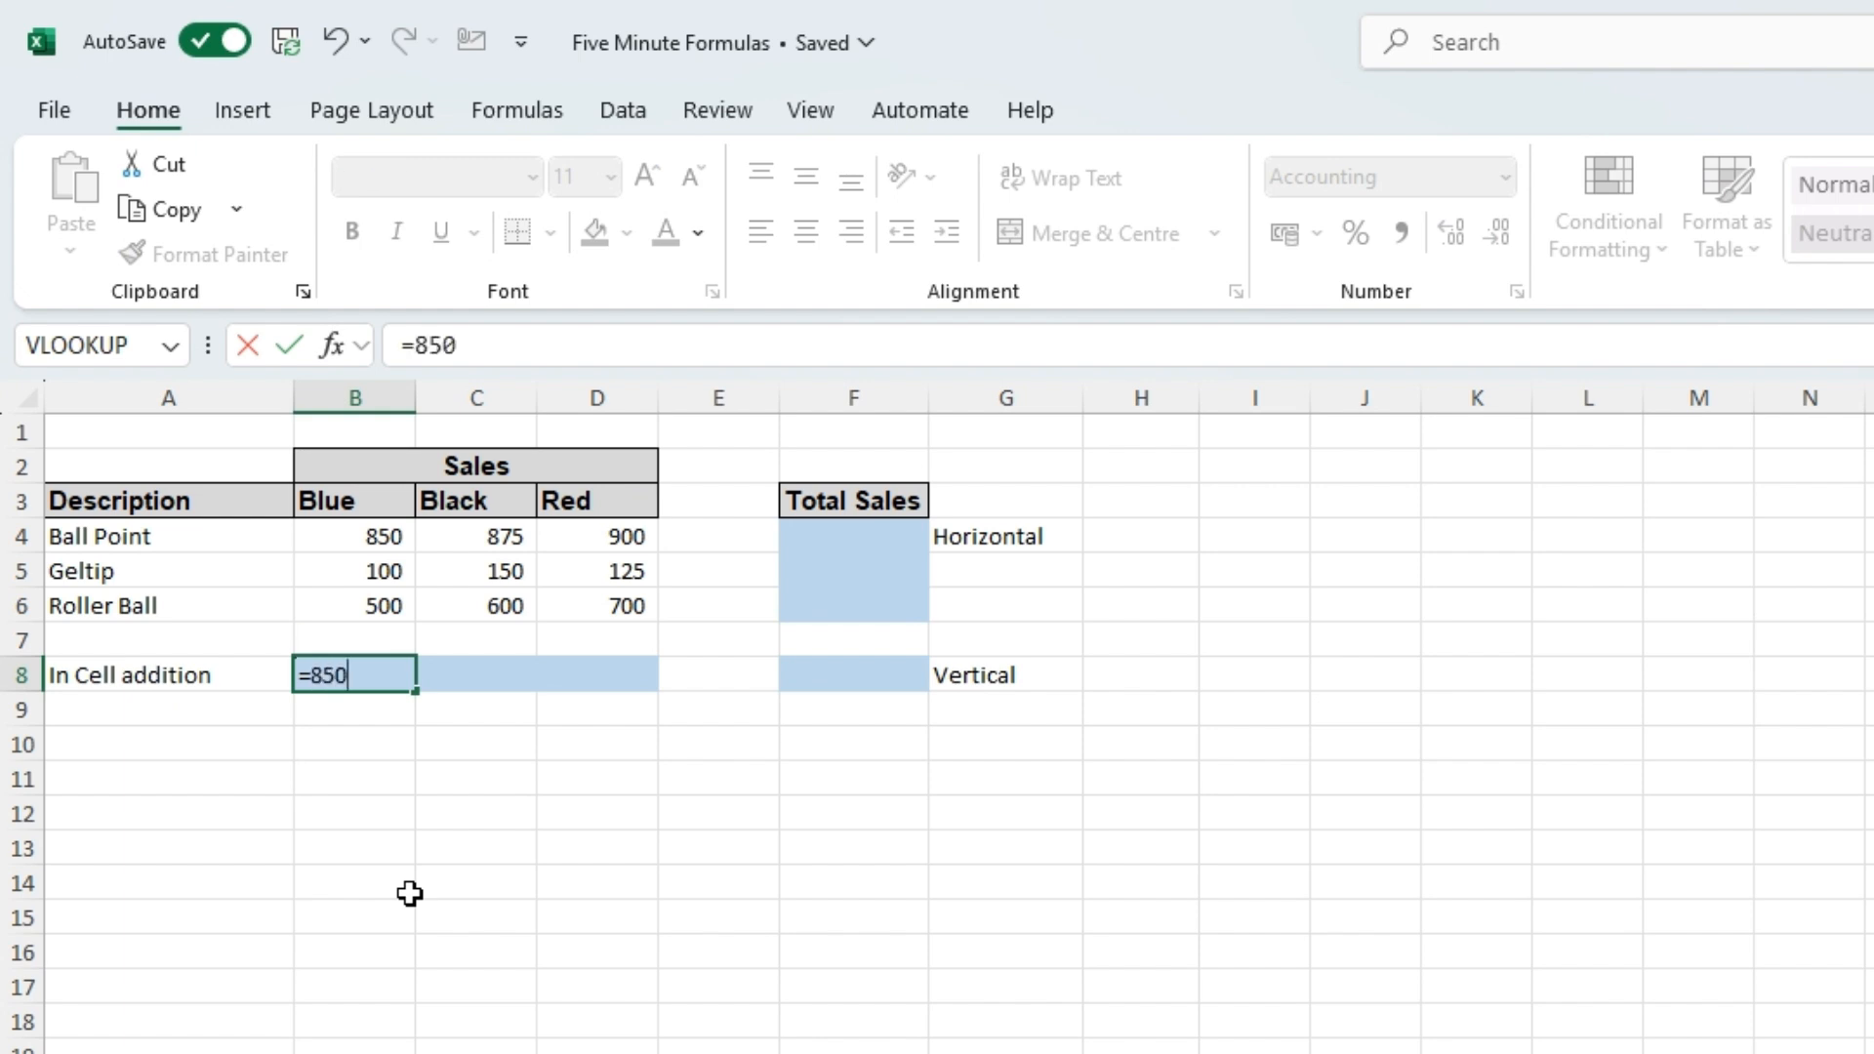
type("+100+")
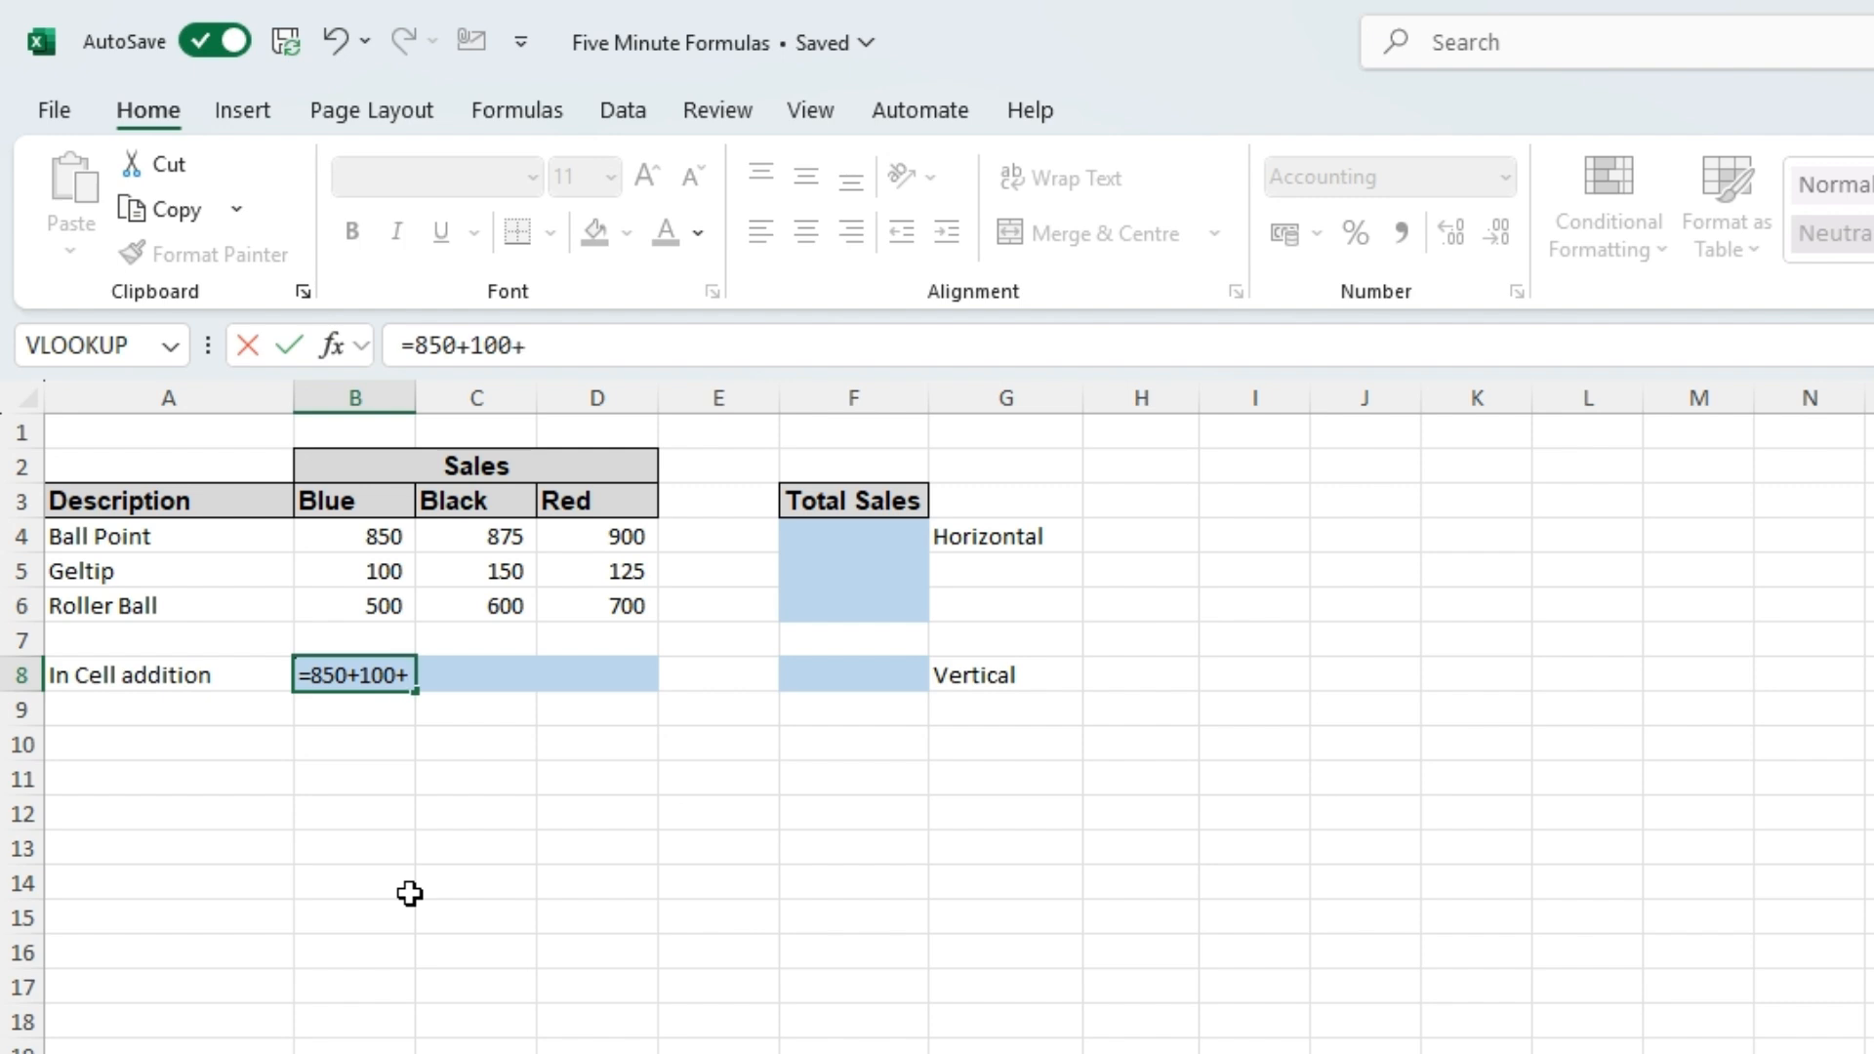
type("500")
key("Return")
key("Up")
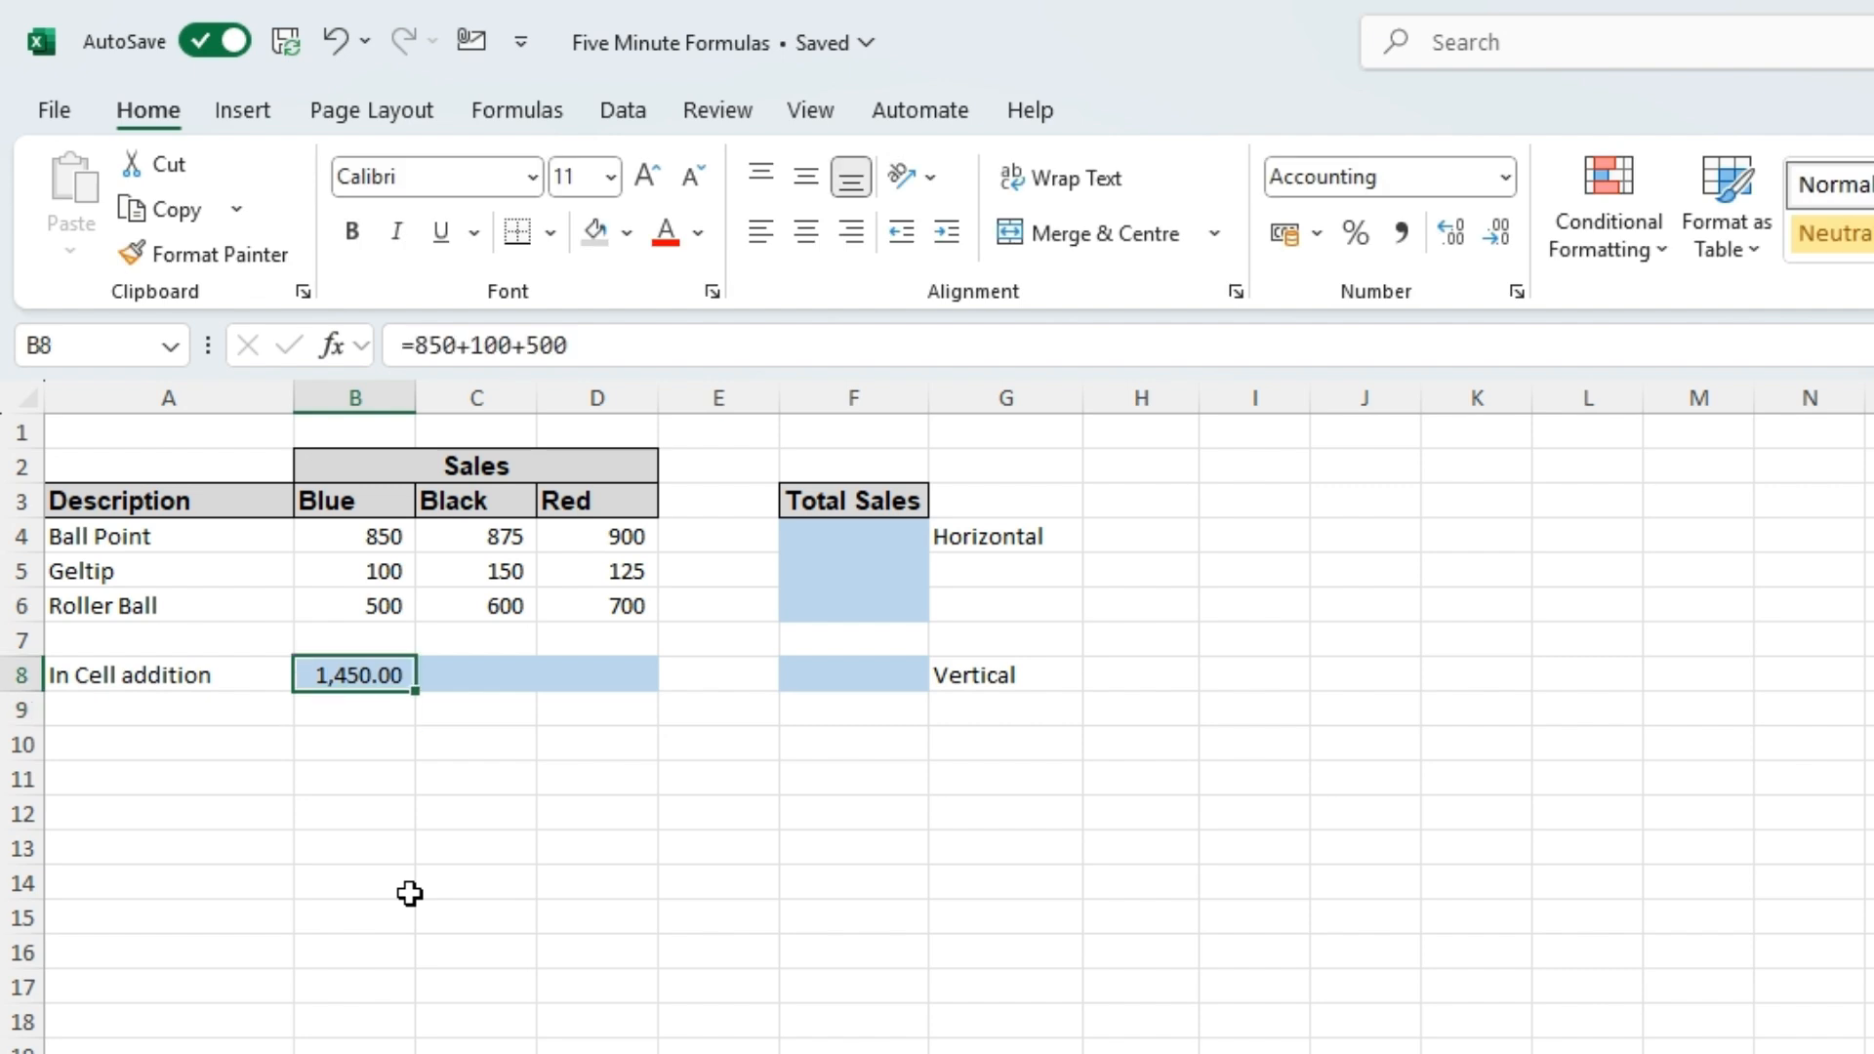
- Examine the Blue sales values in B4:B6 and the typed numbers in the addition formula in B8
key("Up")
key("Up")
key("shift+Up")
key("shift+Up")
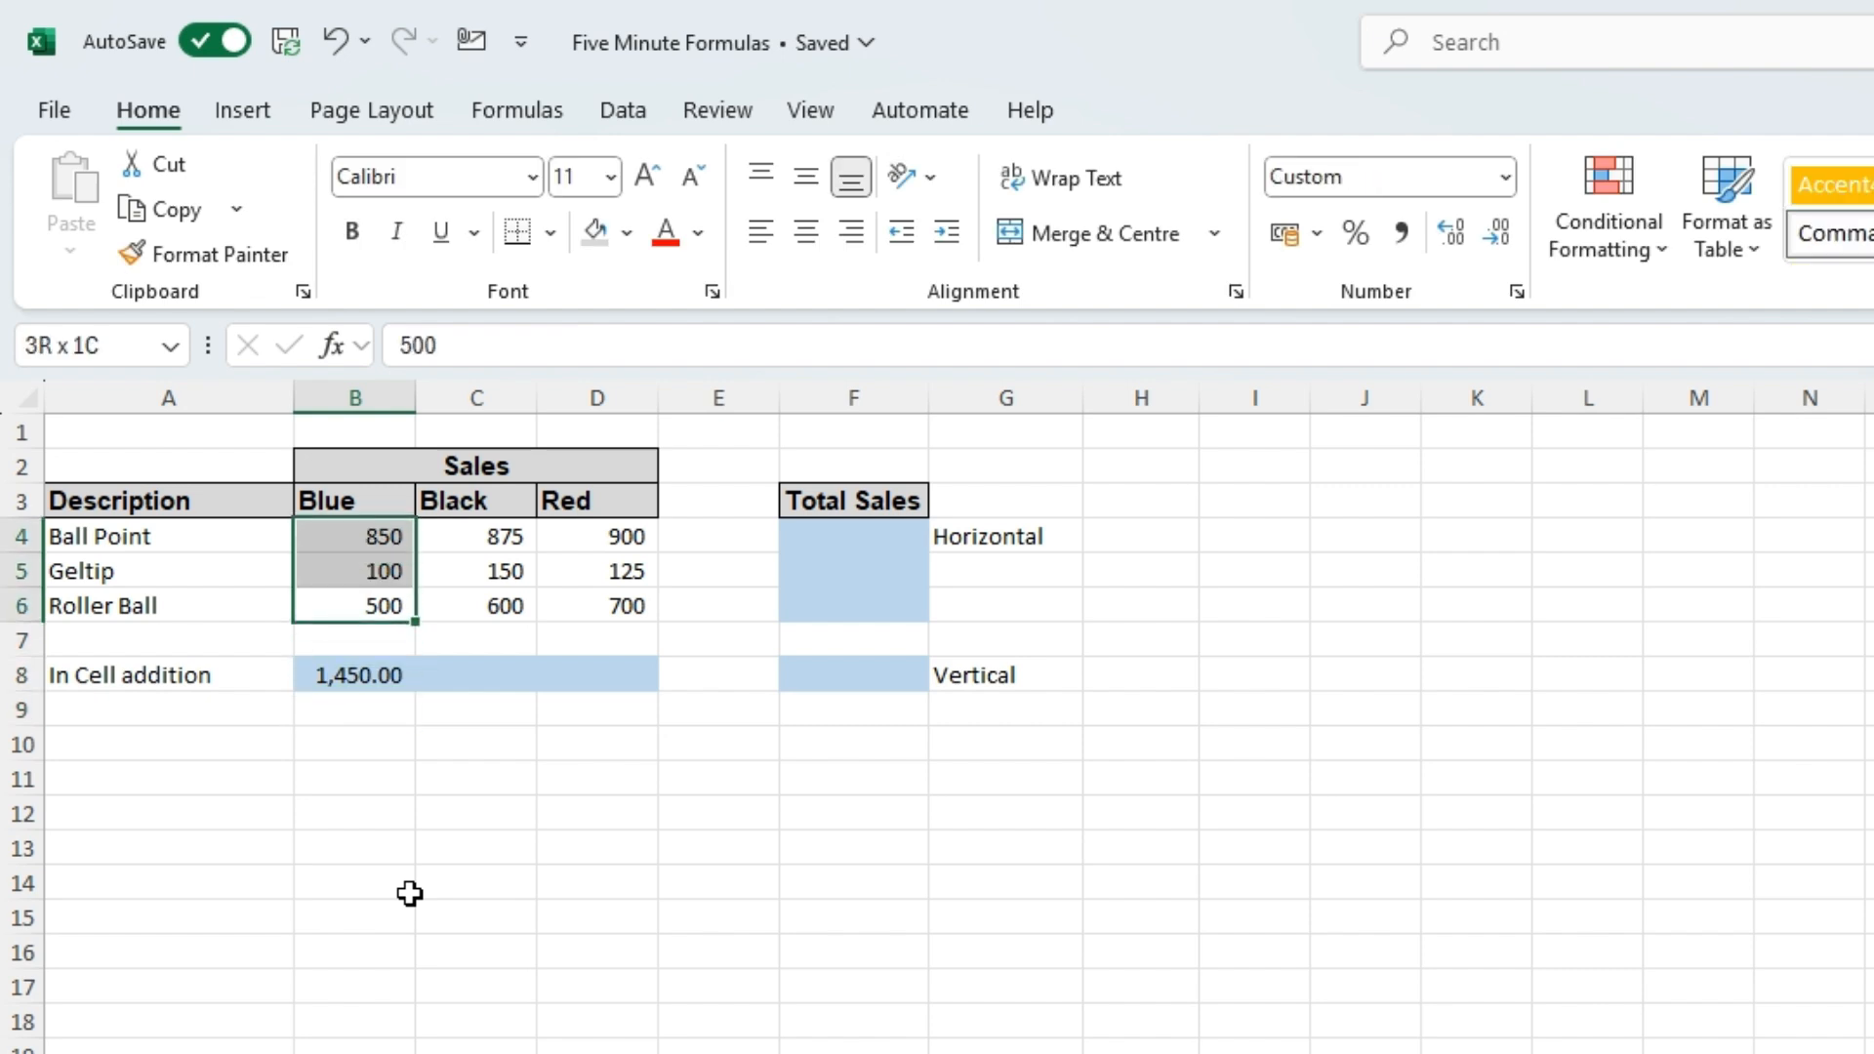
key("Down")
key("Down")
key("Right")
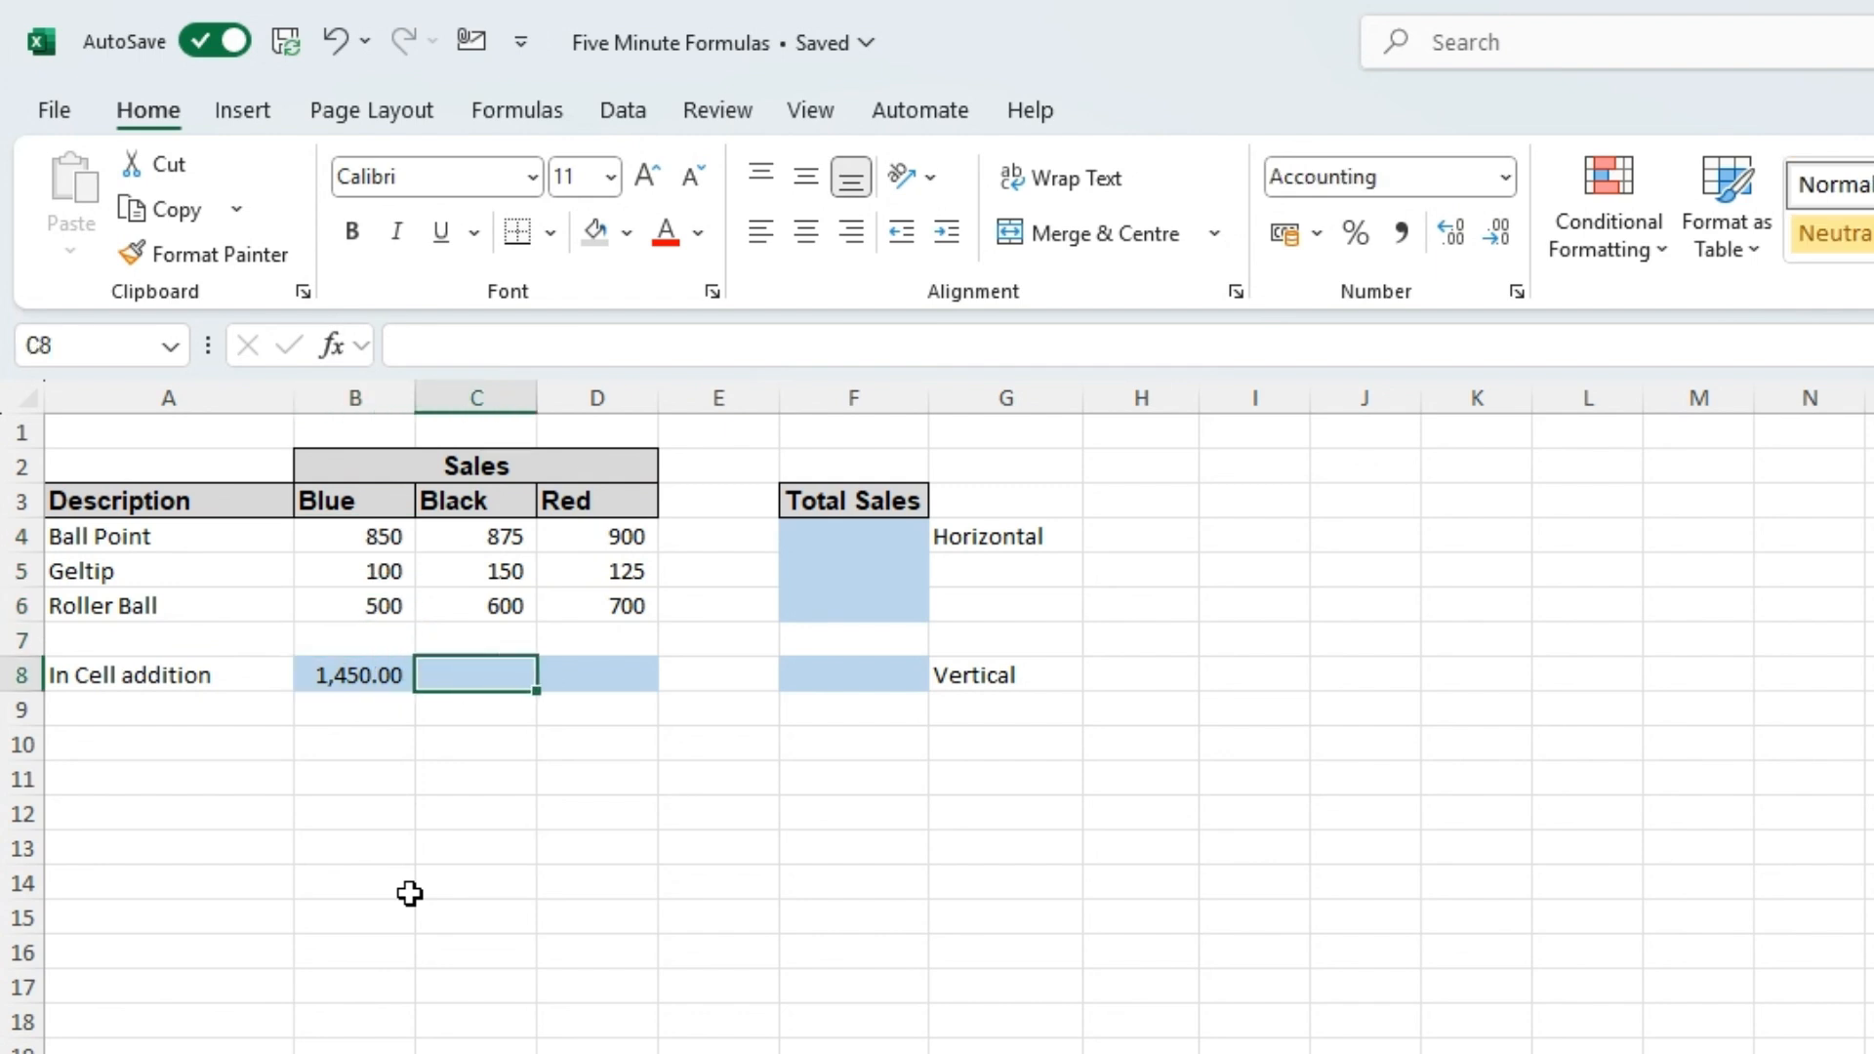
key("Left")
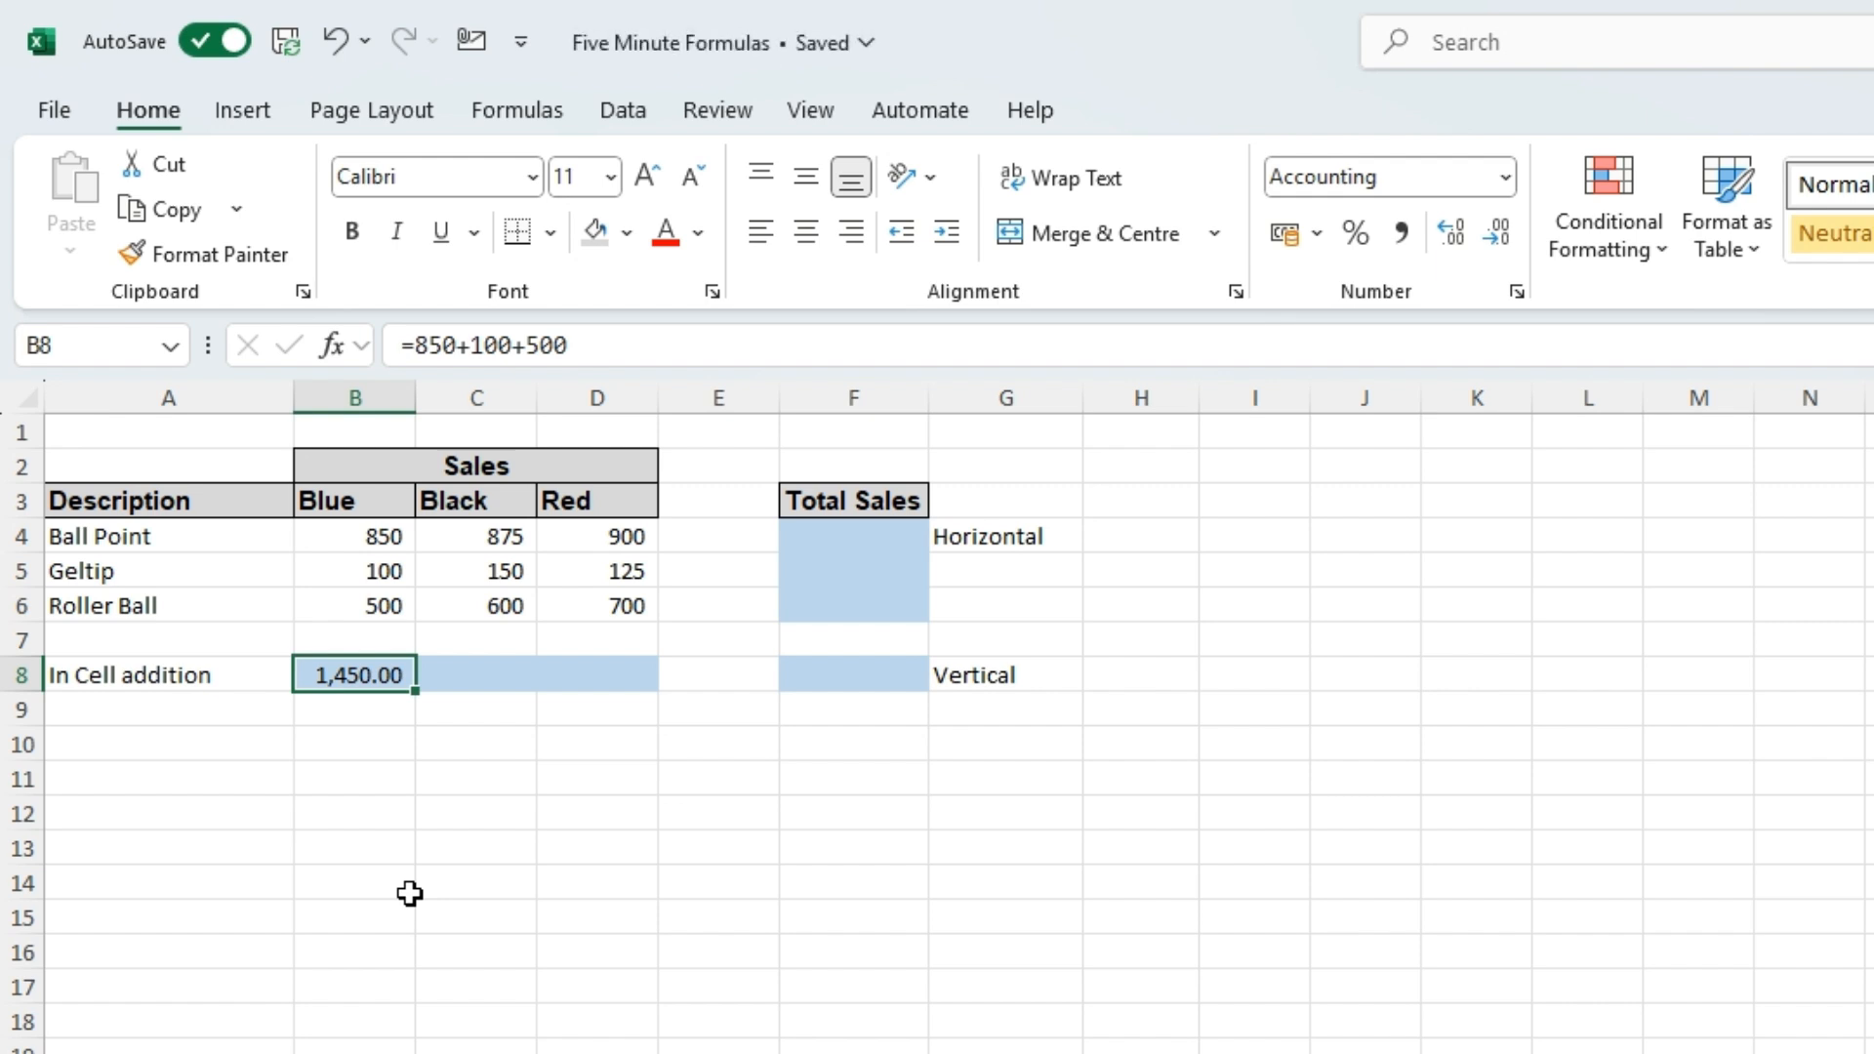
key("F2")
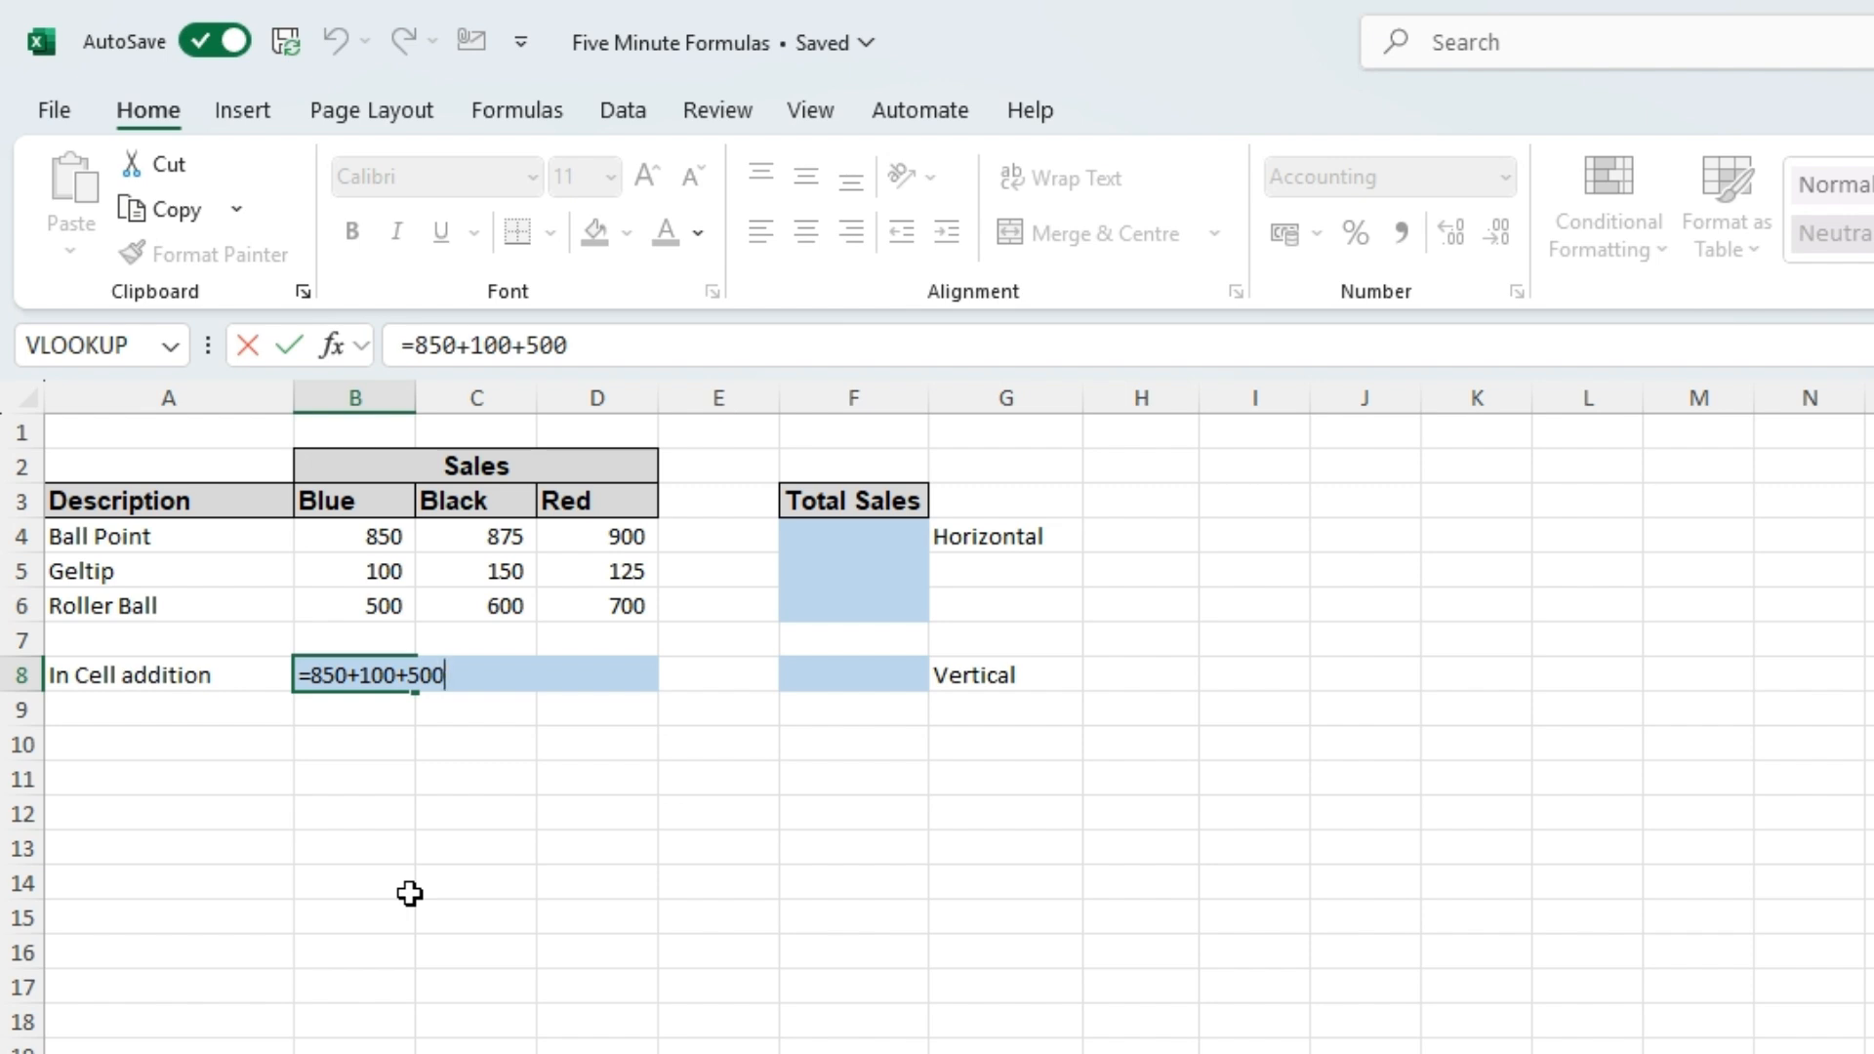
key("ctrl+Return")
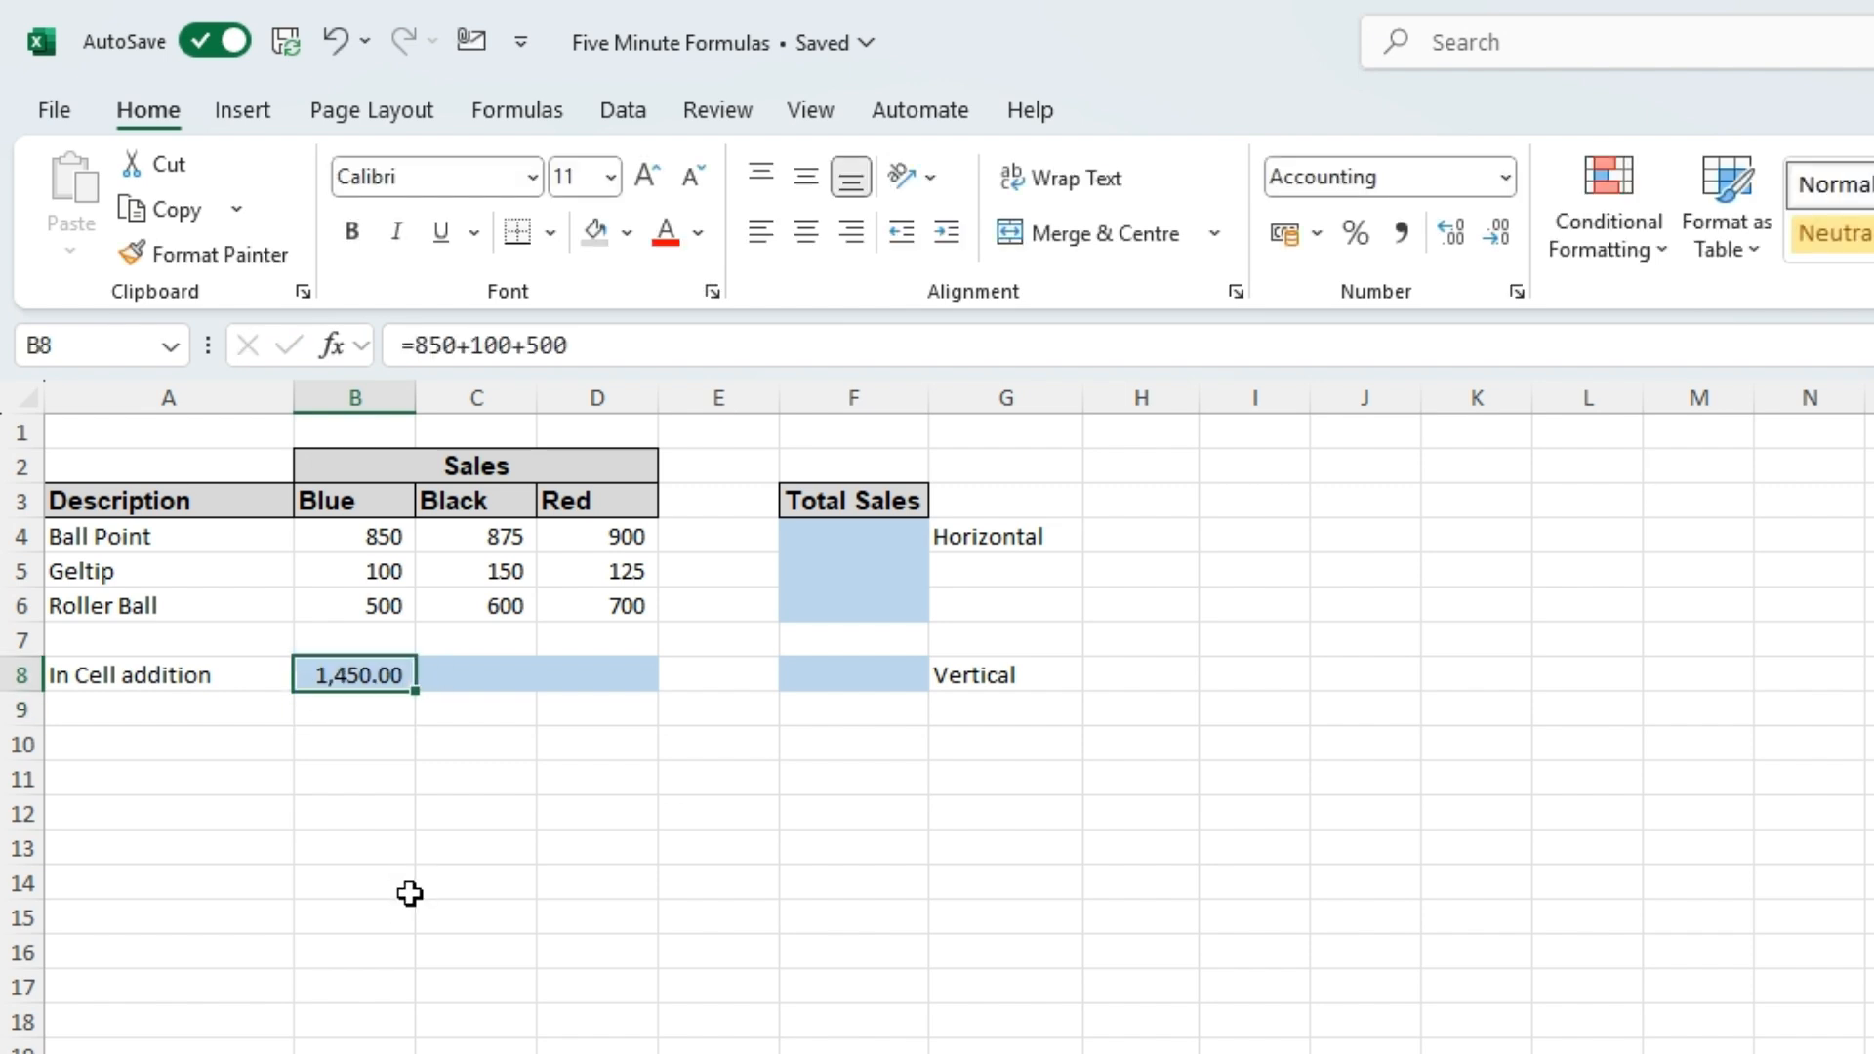
- Enter the in-cell addition formula =875+150+600 in C8 for the Black sales
key("Right")
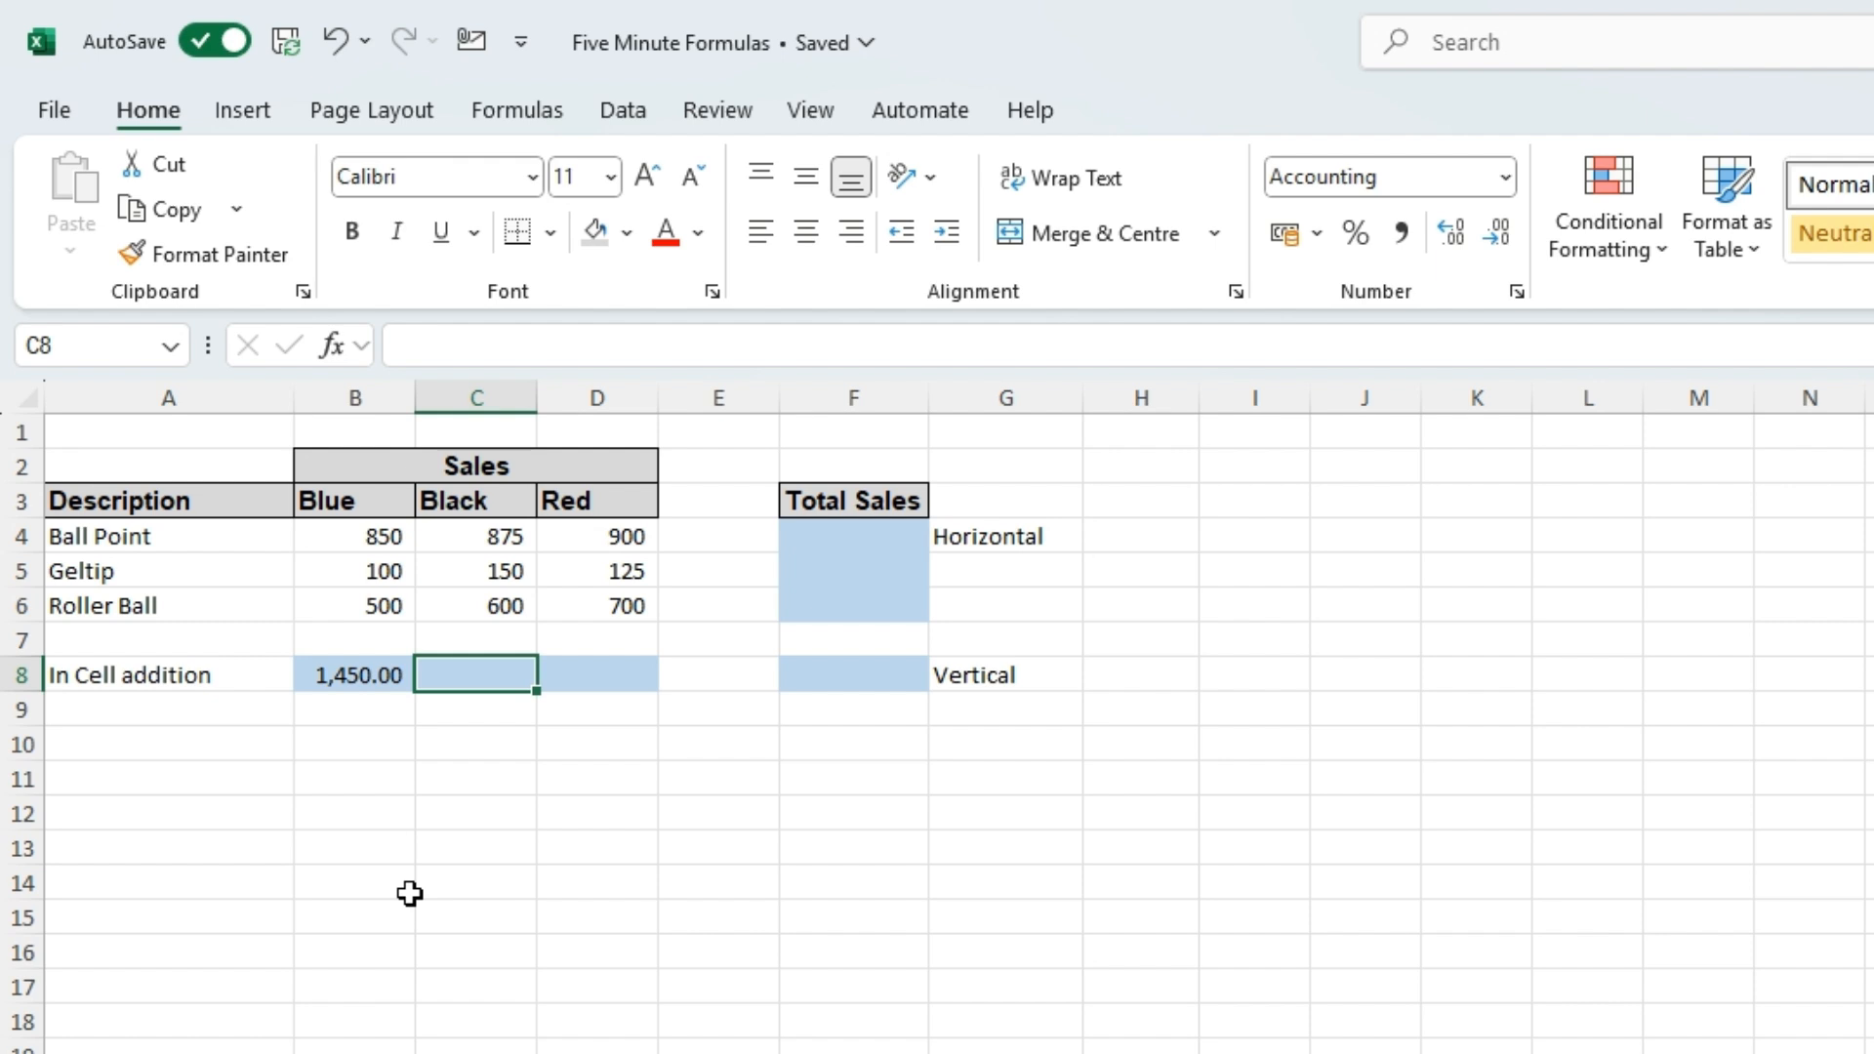
type("=87")
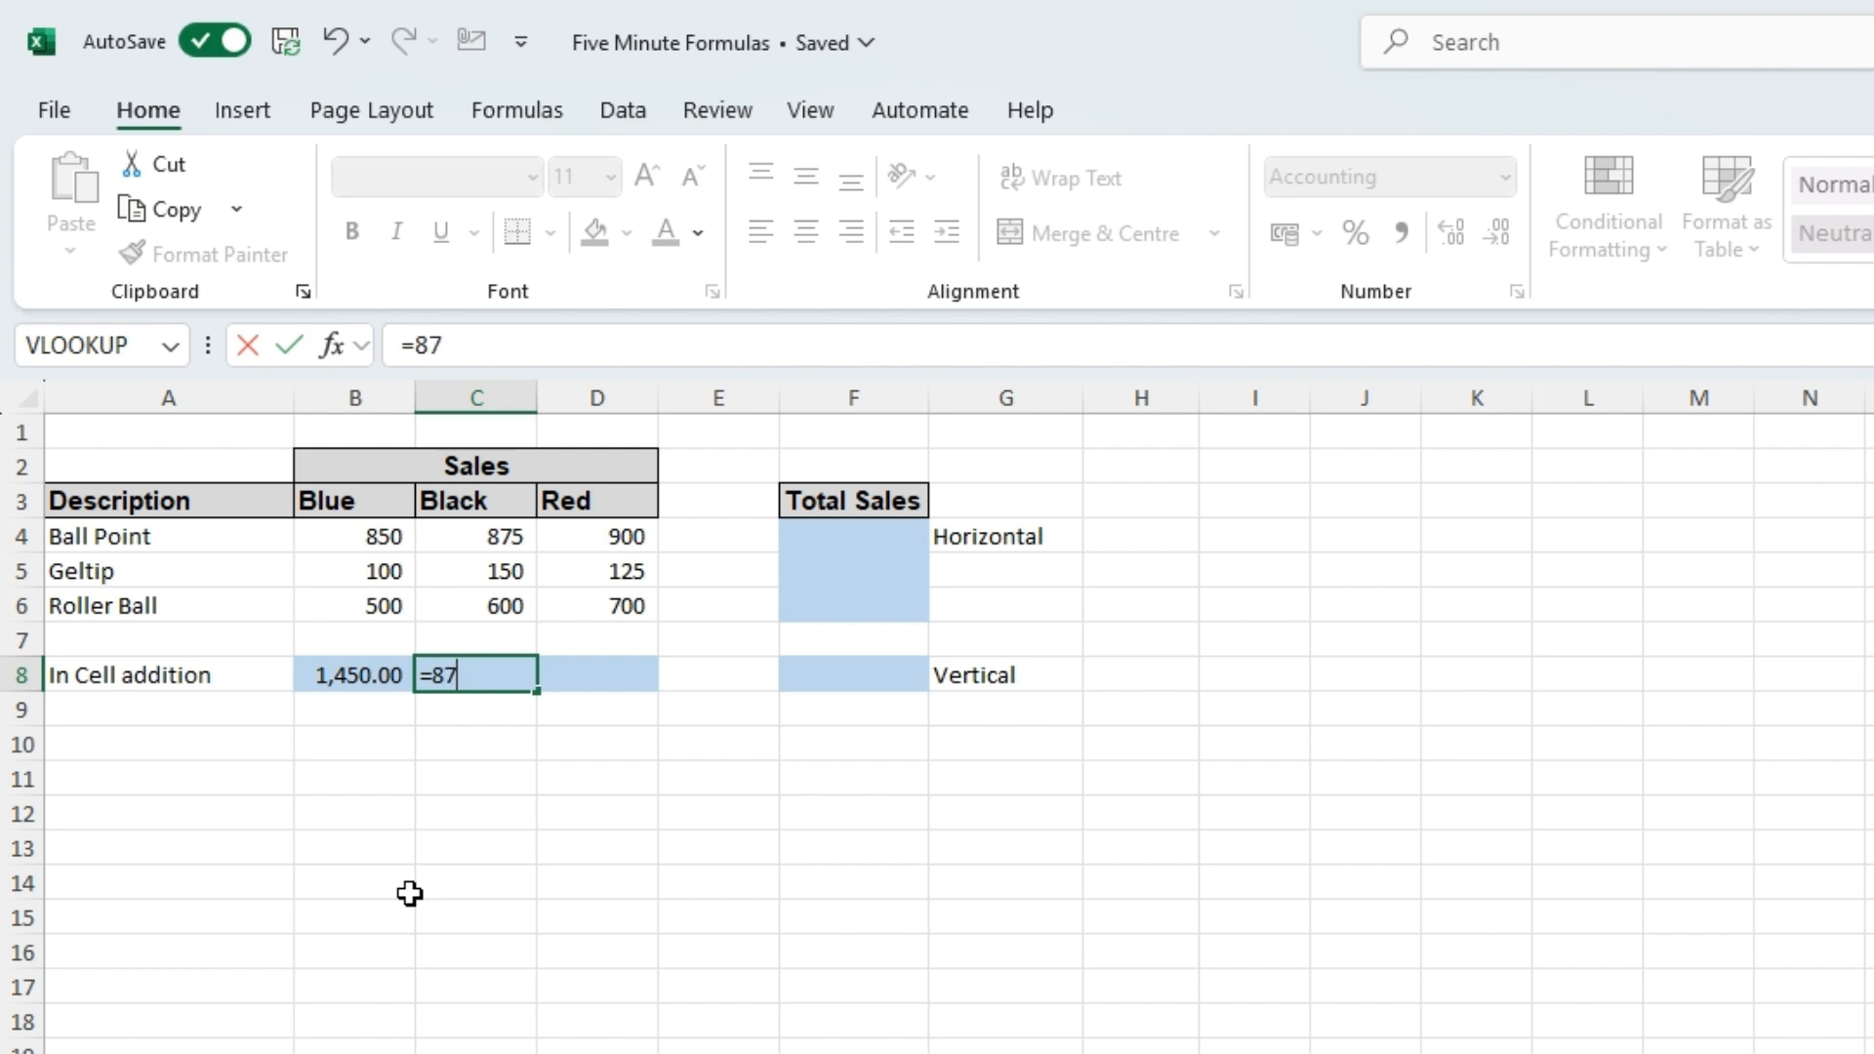
type("5+150+600")
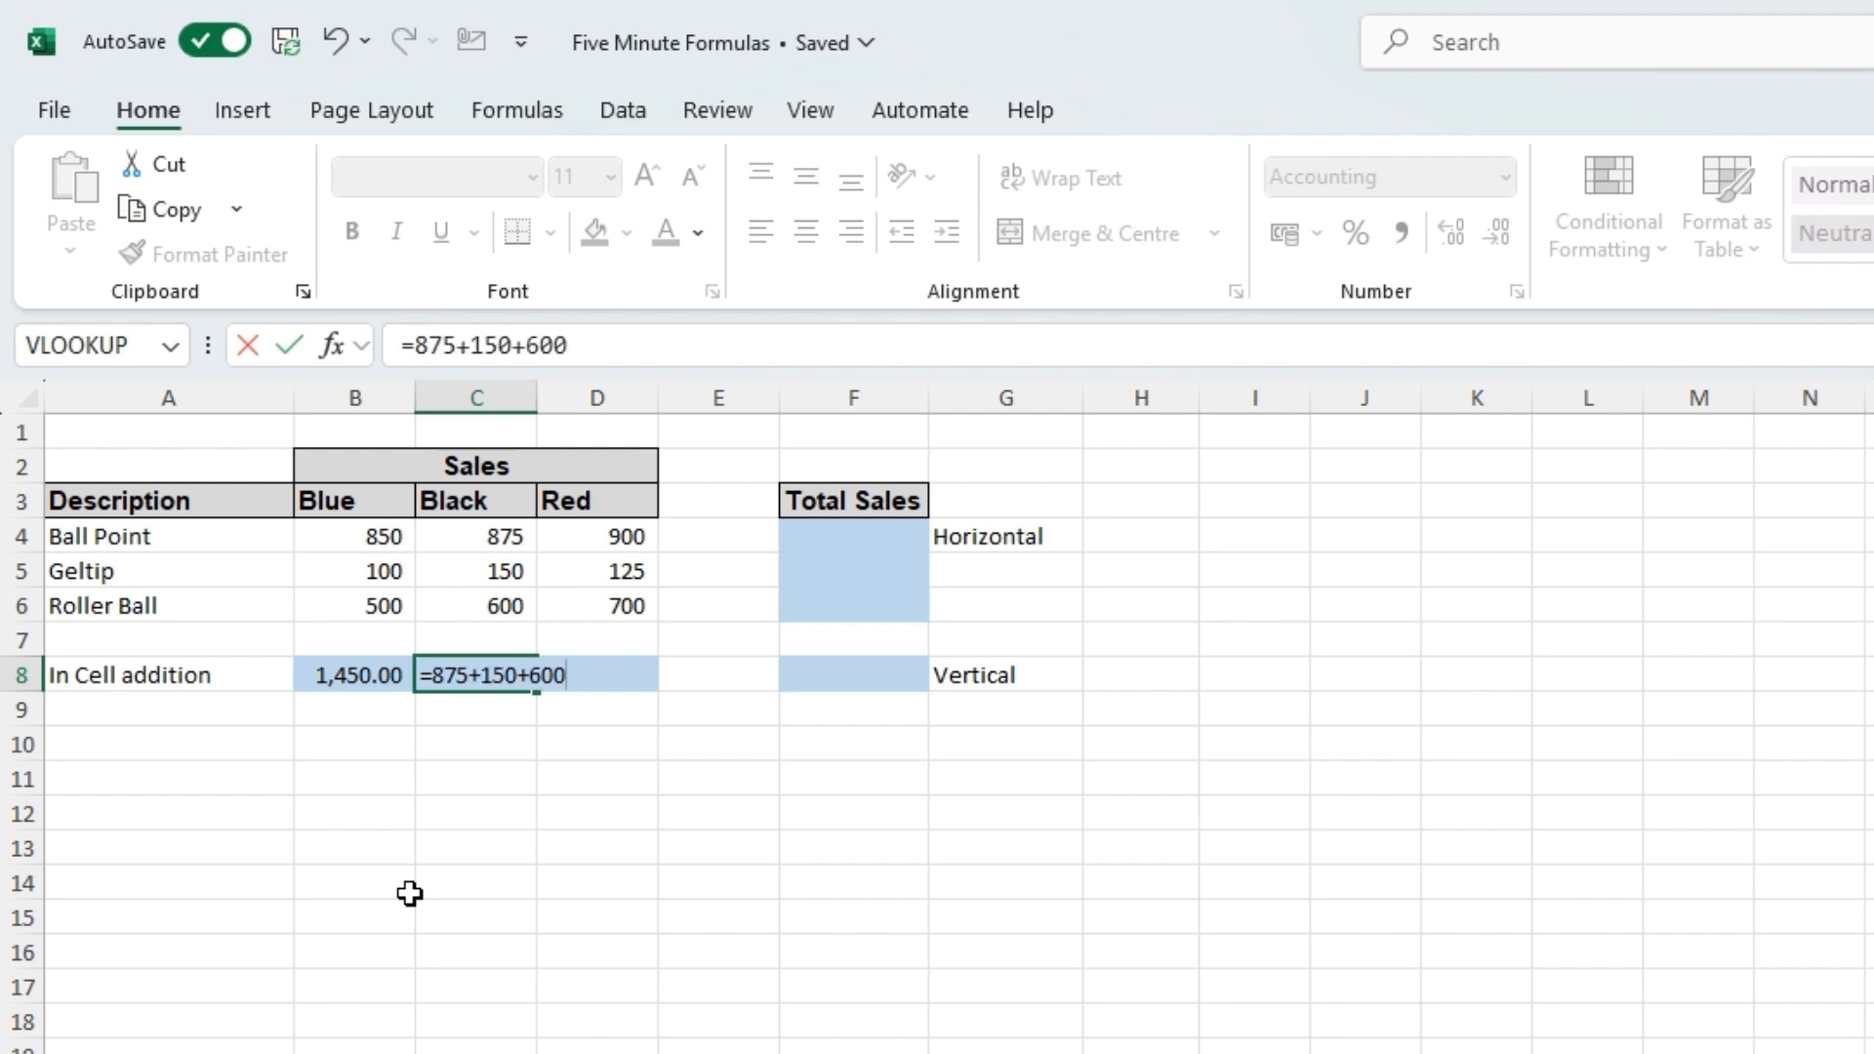
key("Return")
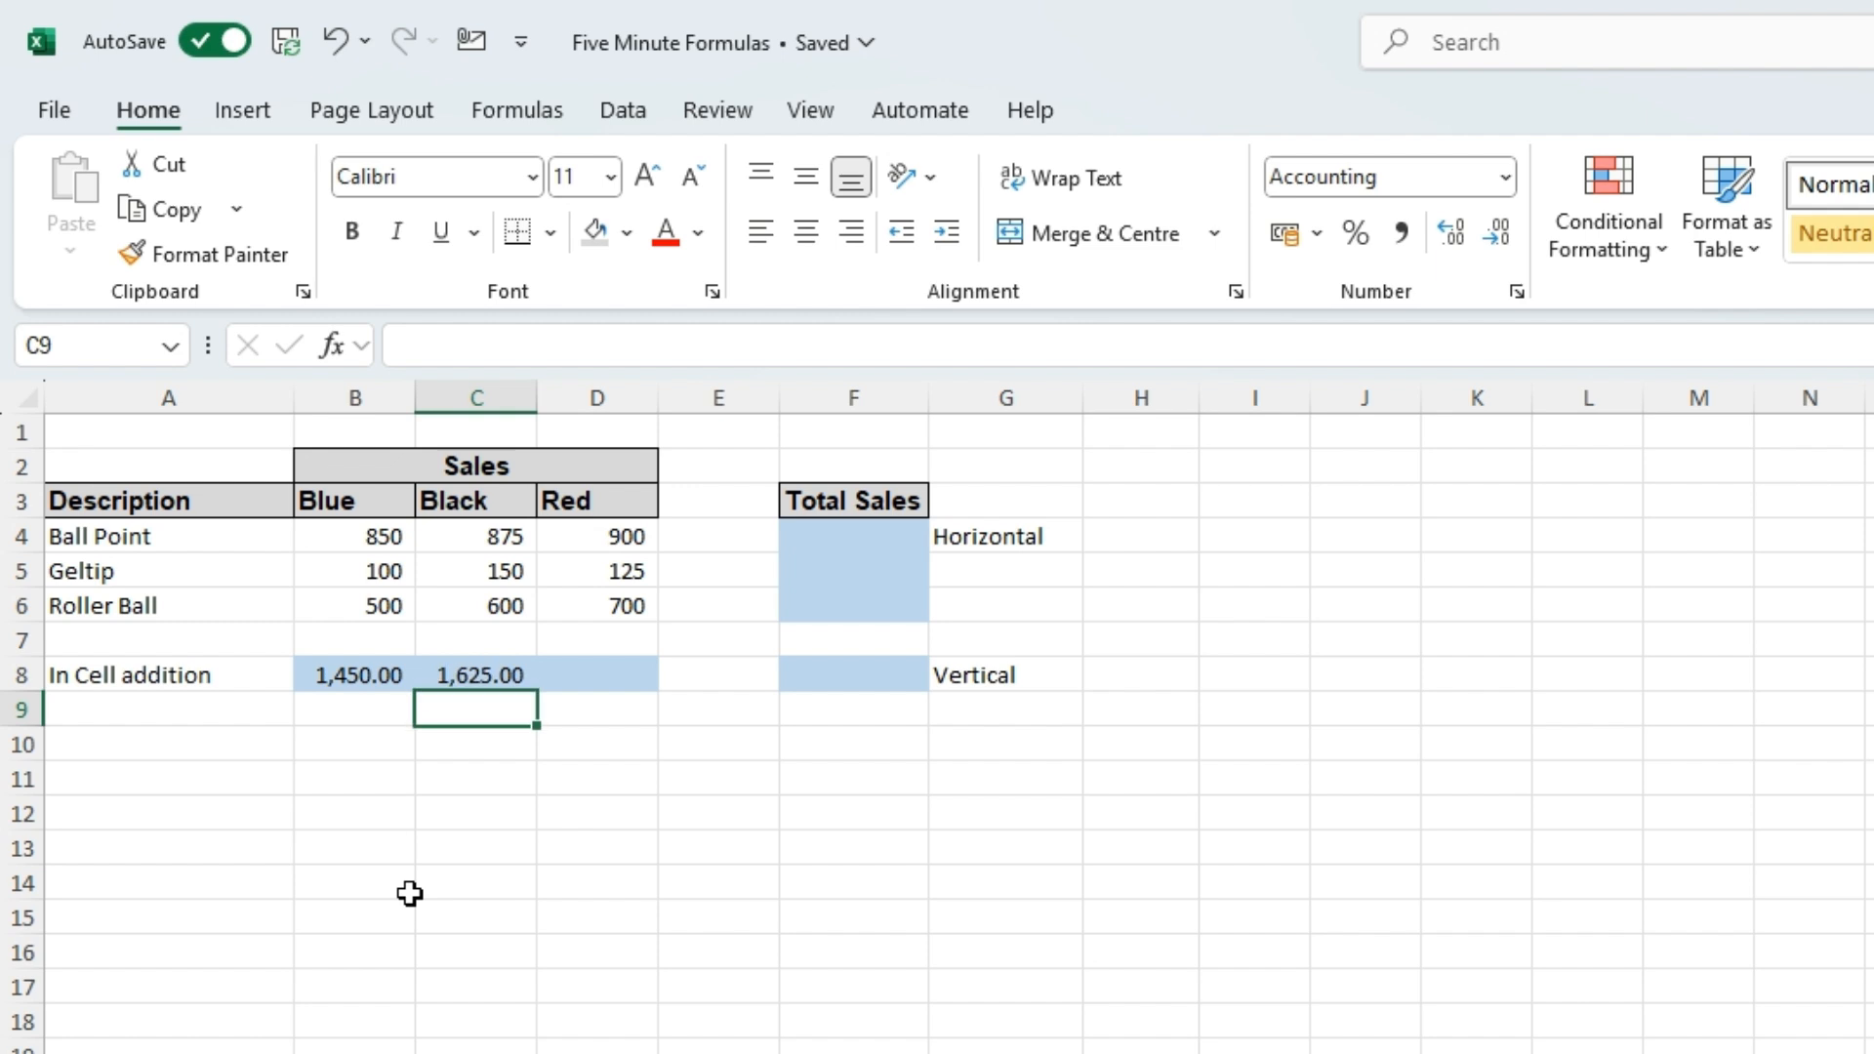
key("Up")
key("Right")
type("=")
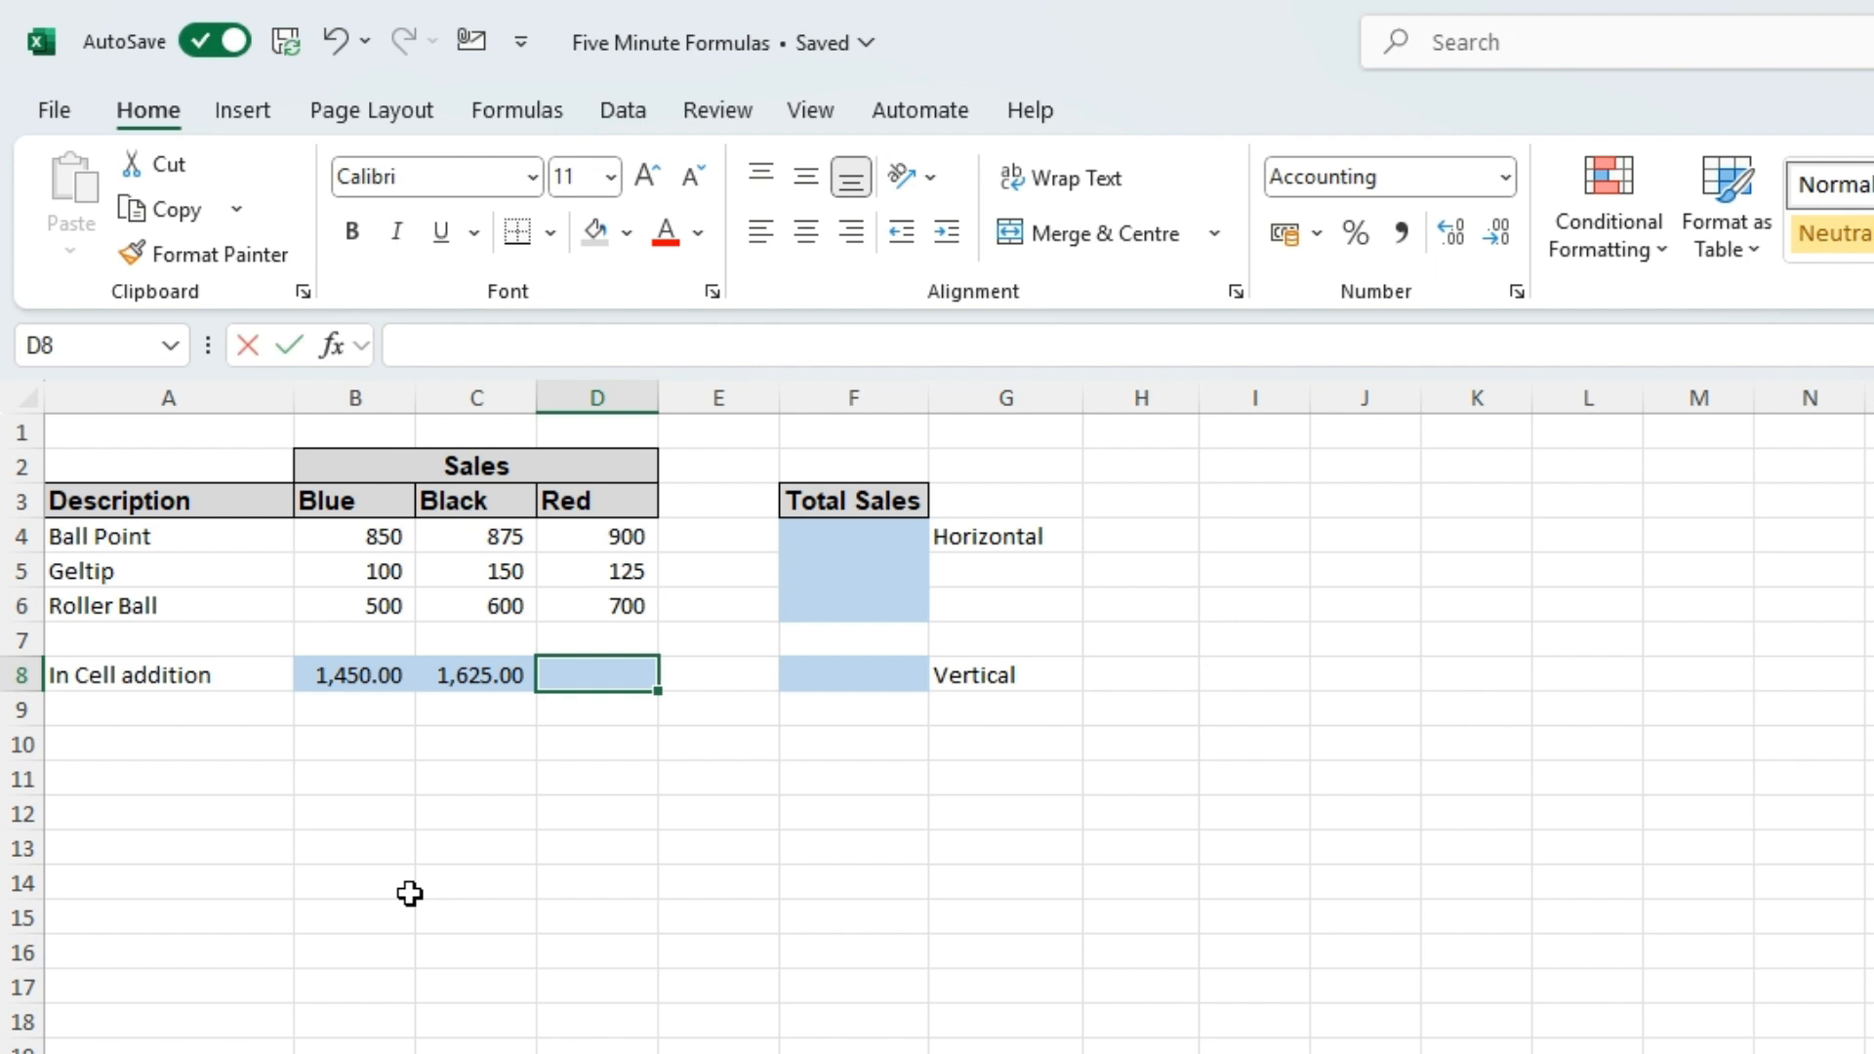
type("90")
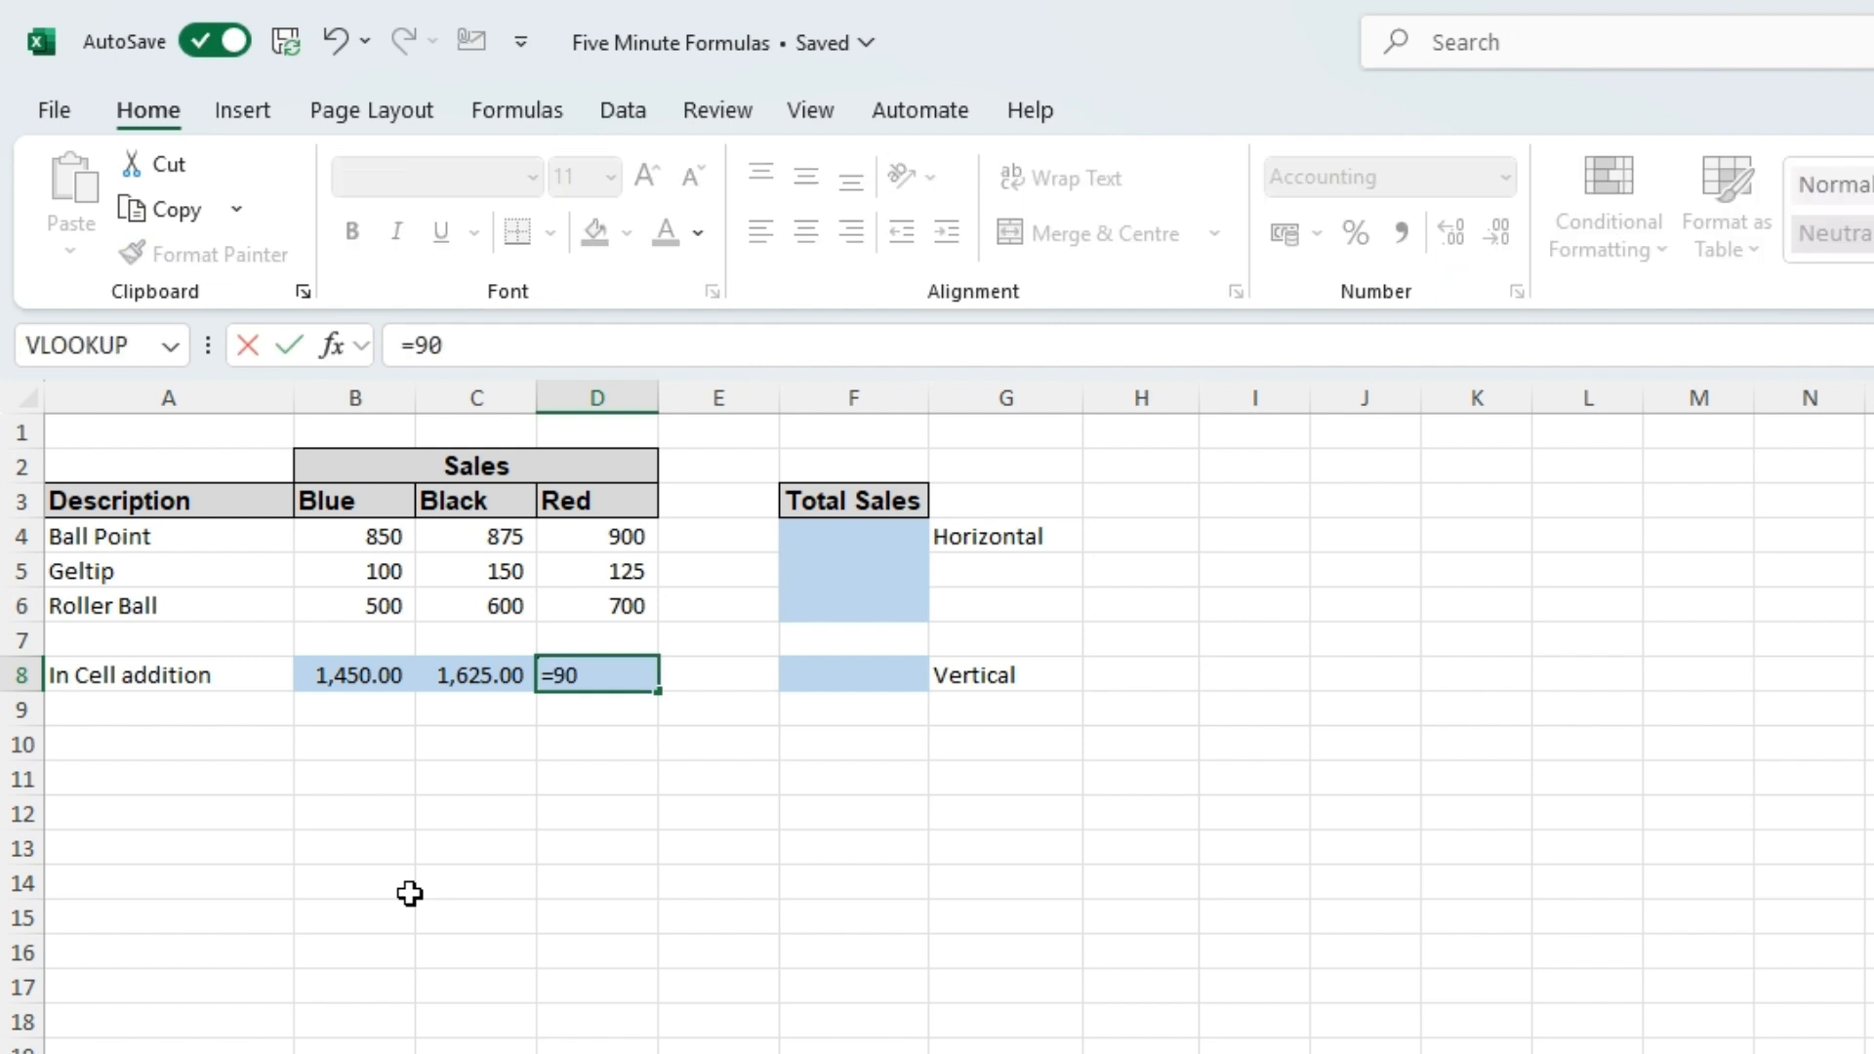
type("0+4125")
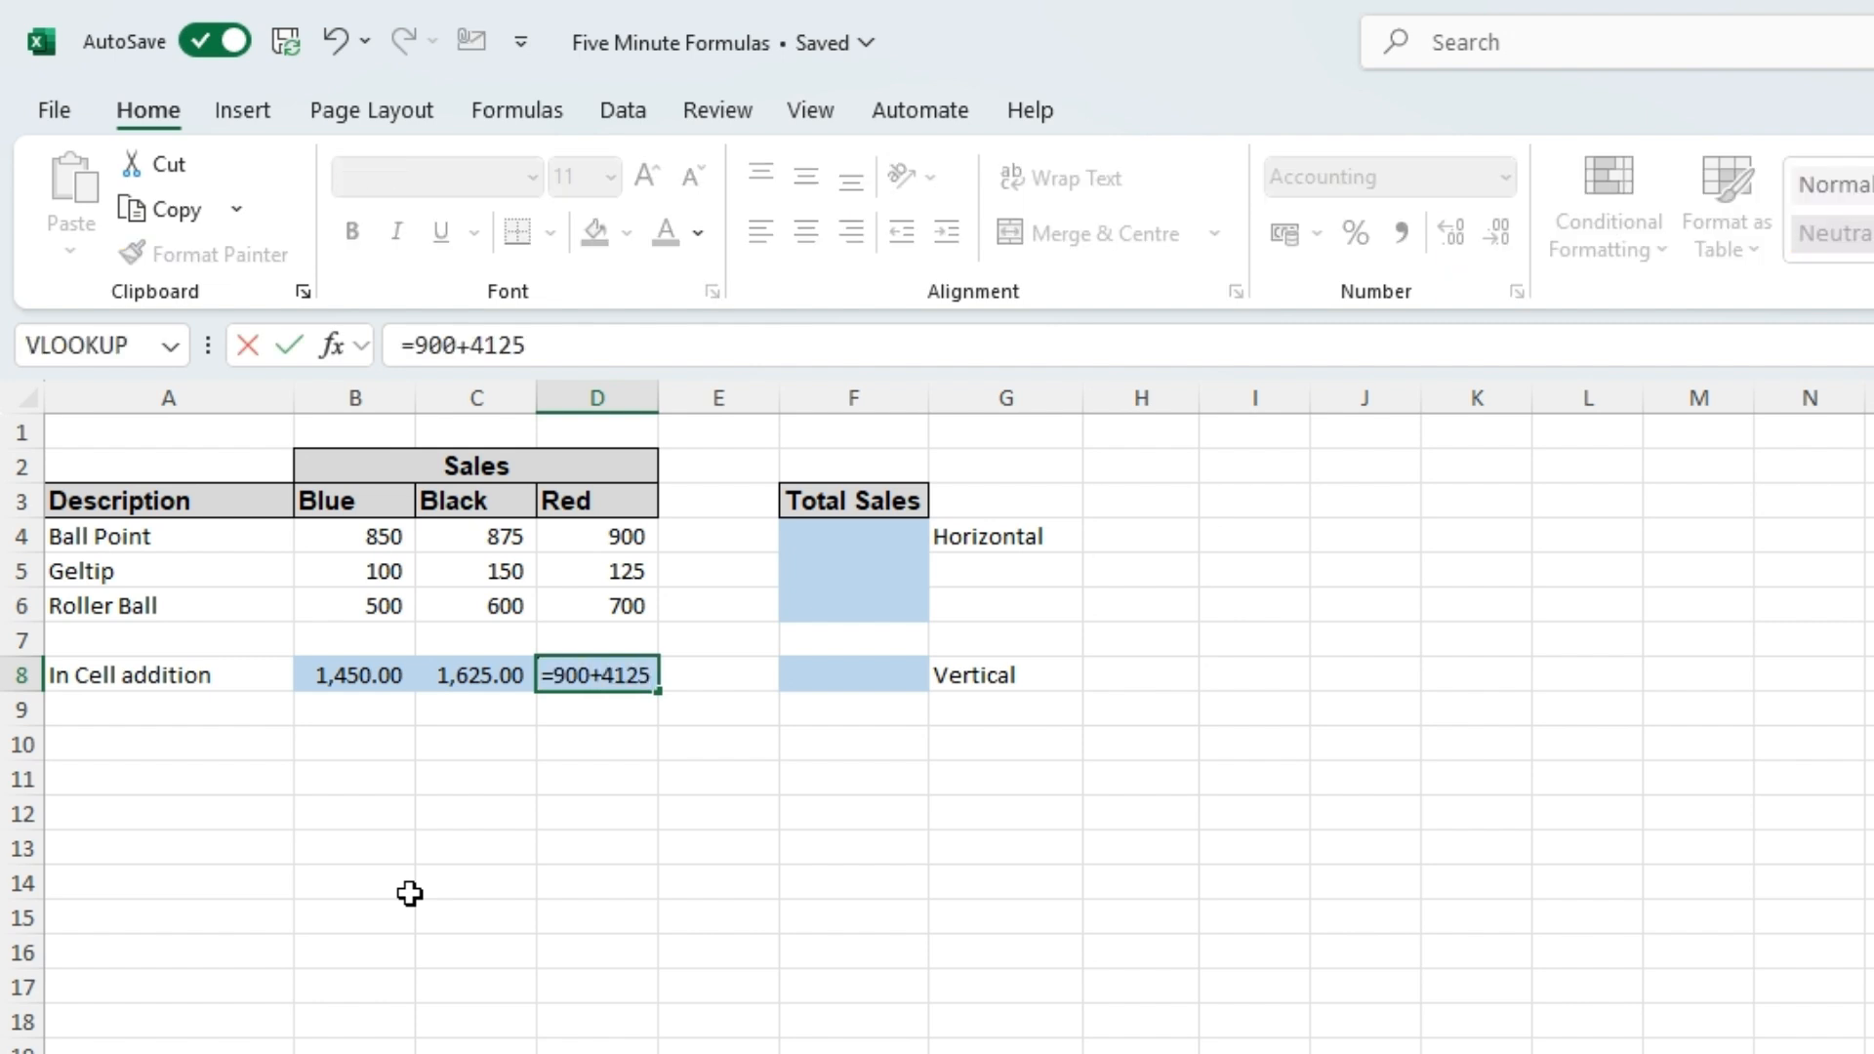
key("Return")
key("Return")
key("Up")
key("Up")
key("Delete")
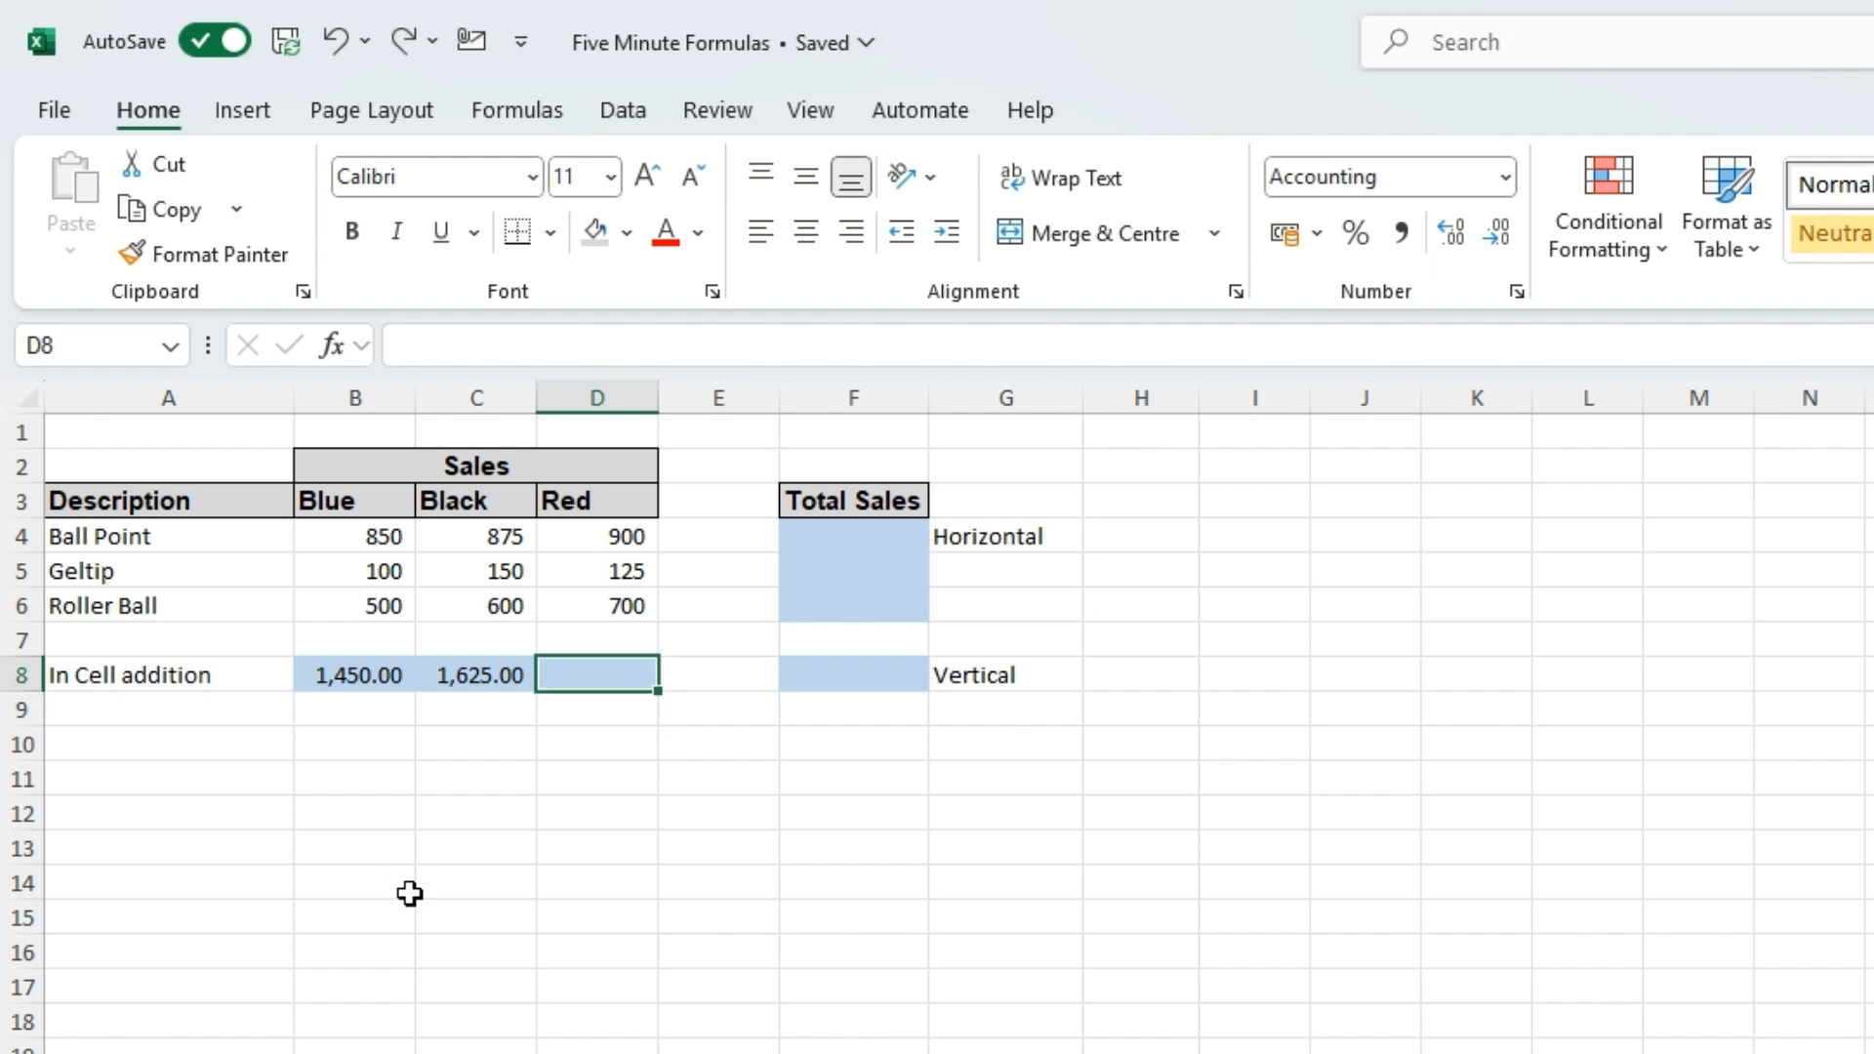
- Enter the in-cell addition formula =900+125+700 in D8 for the Red sales
type("=9")
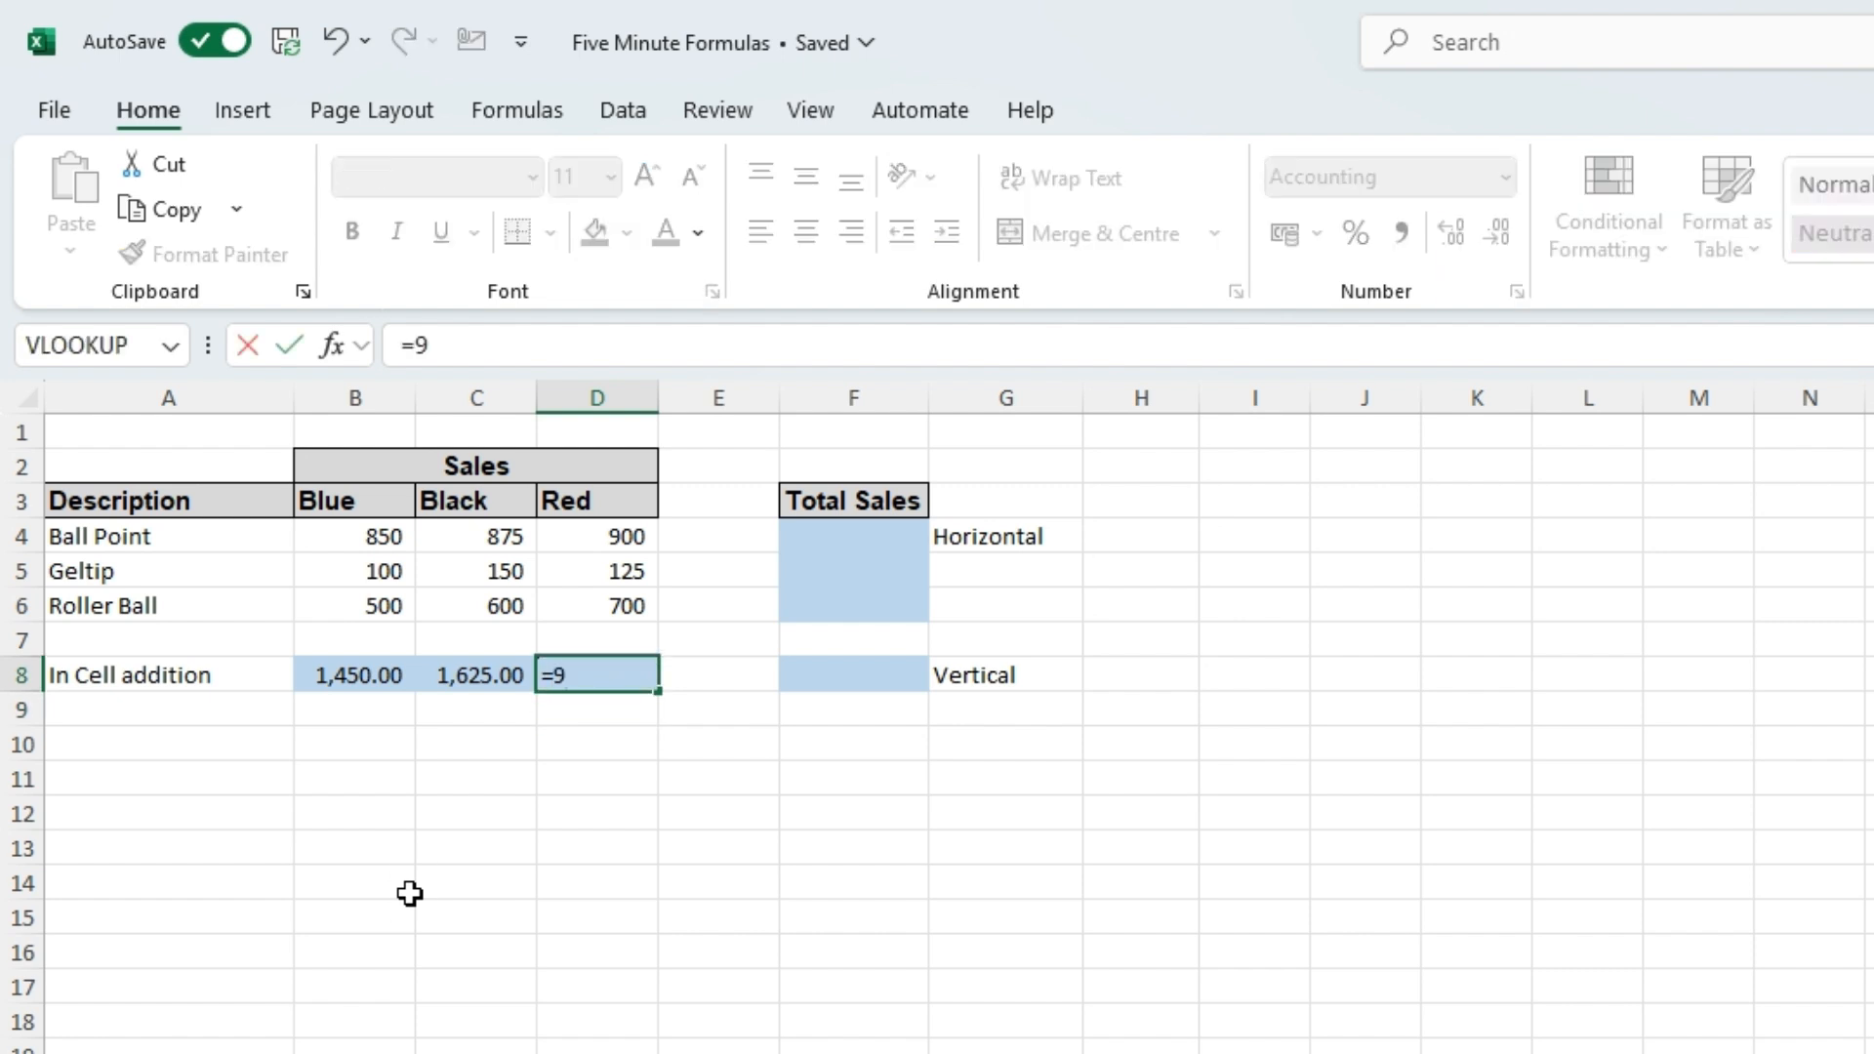
type("00+125+700")
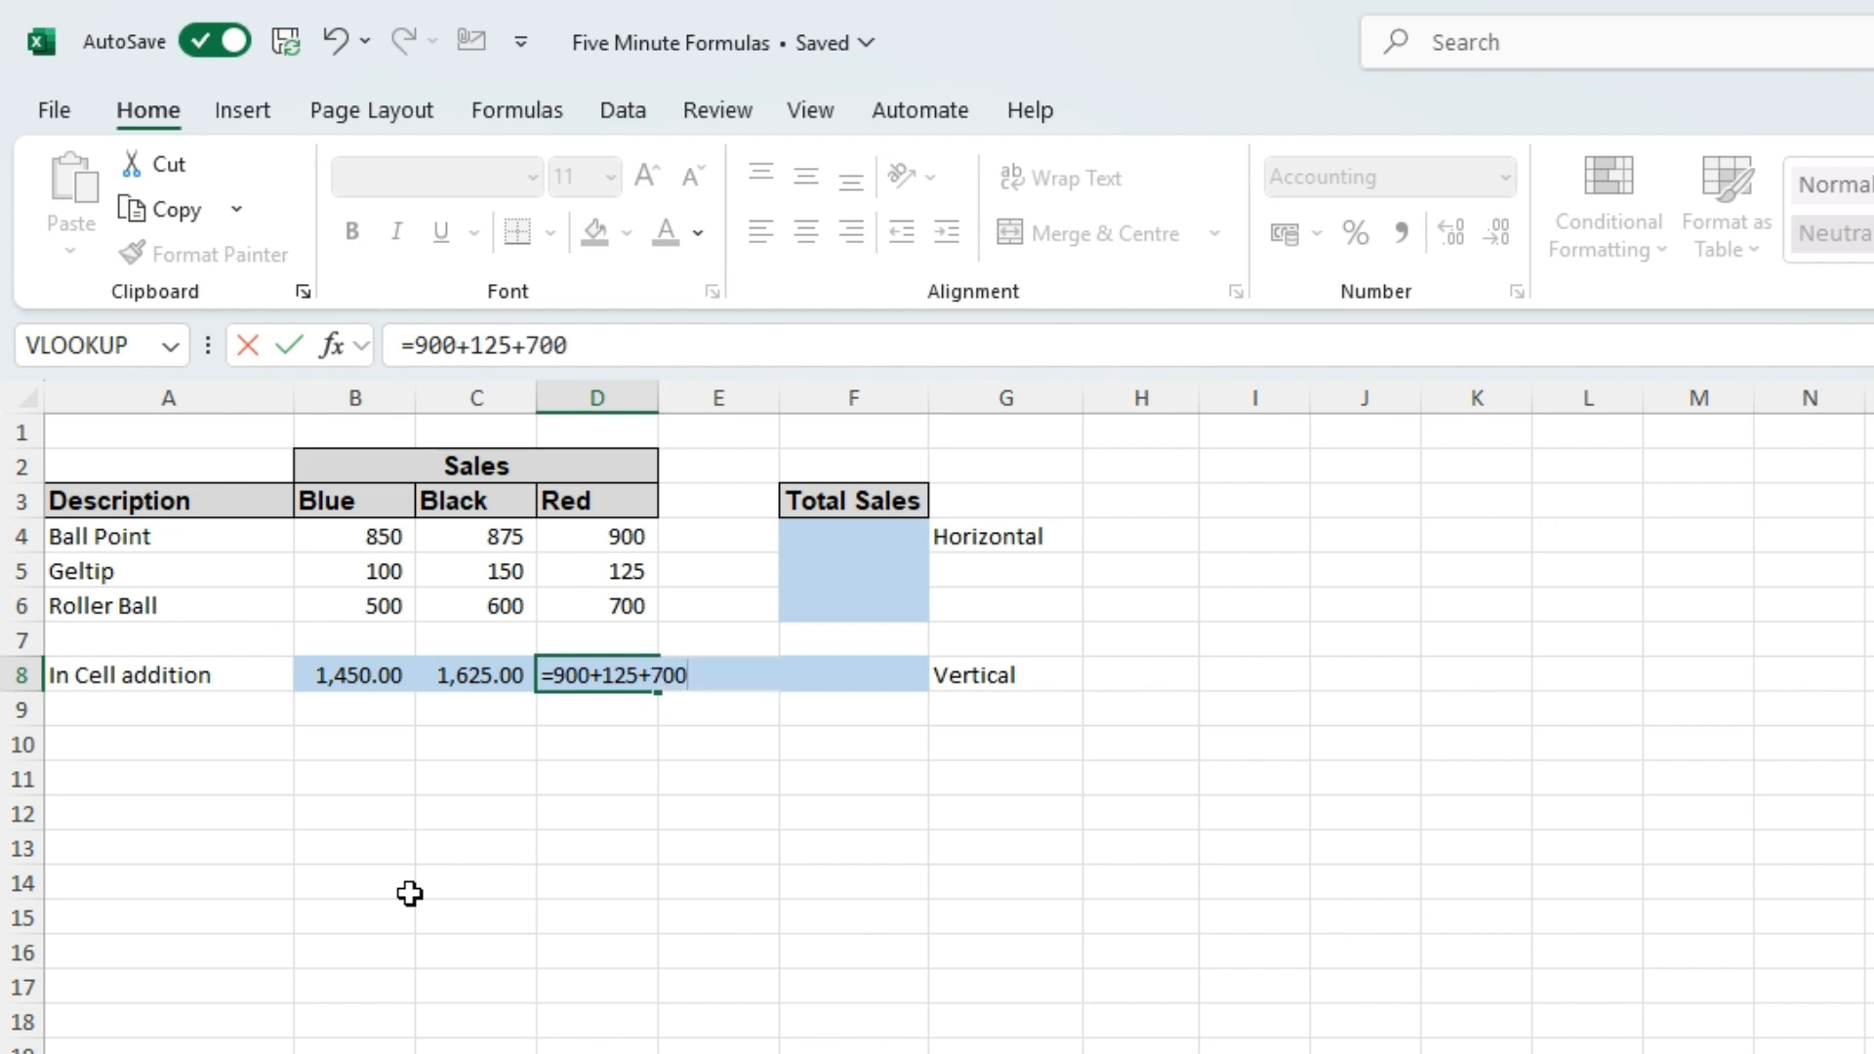
key("Return")
key("Up")
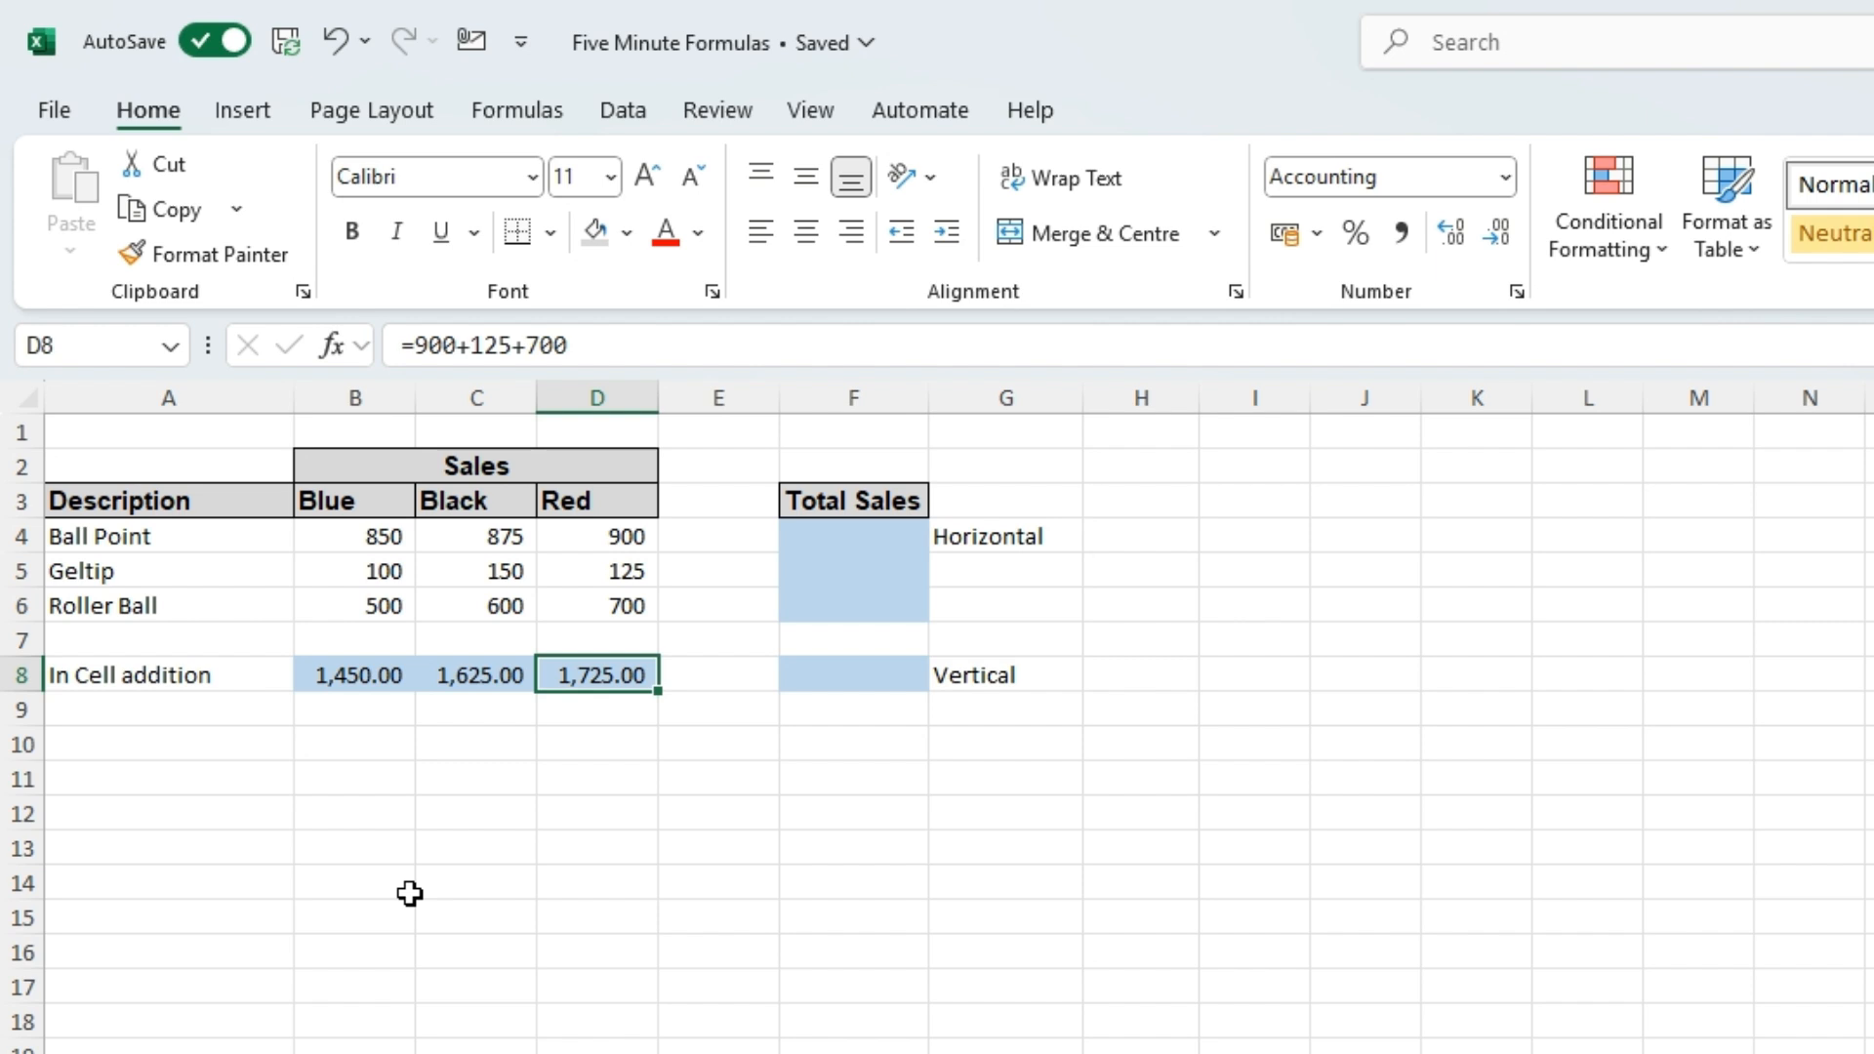
- Review the in-cell addition formulas in B8 to D8 one by one
key("Left")
key("Left")
key("Right")
key("Right")
key("Right")
key("Left")
key("Left")
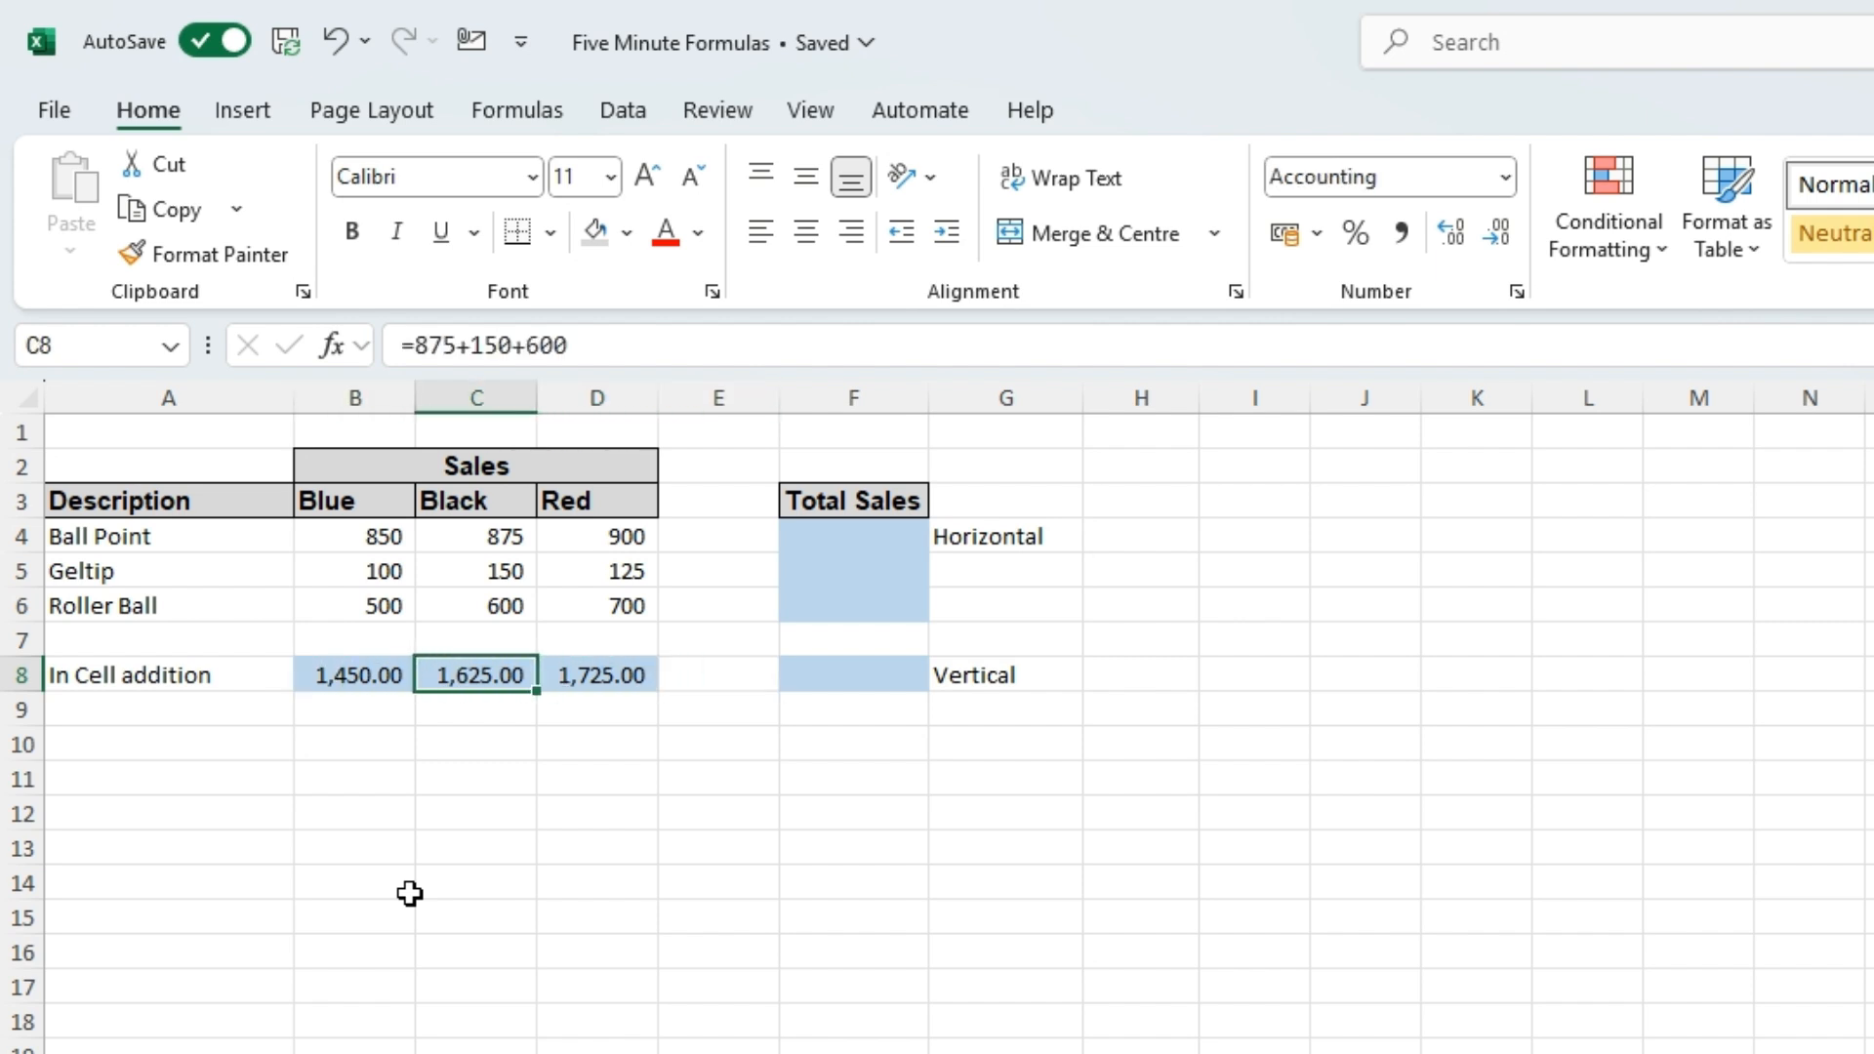
key("Right")
key("Right")
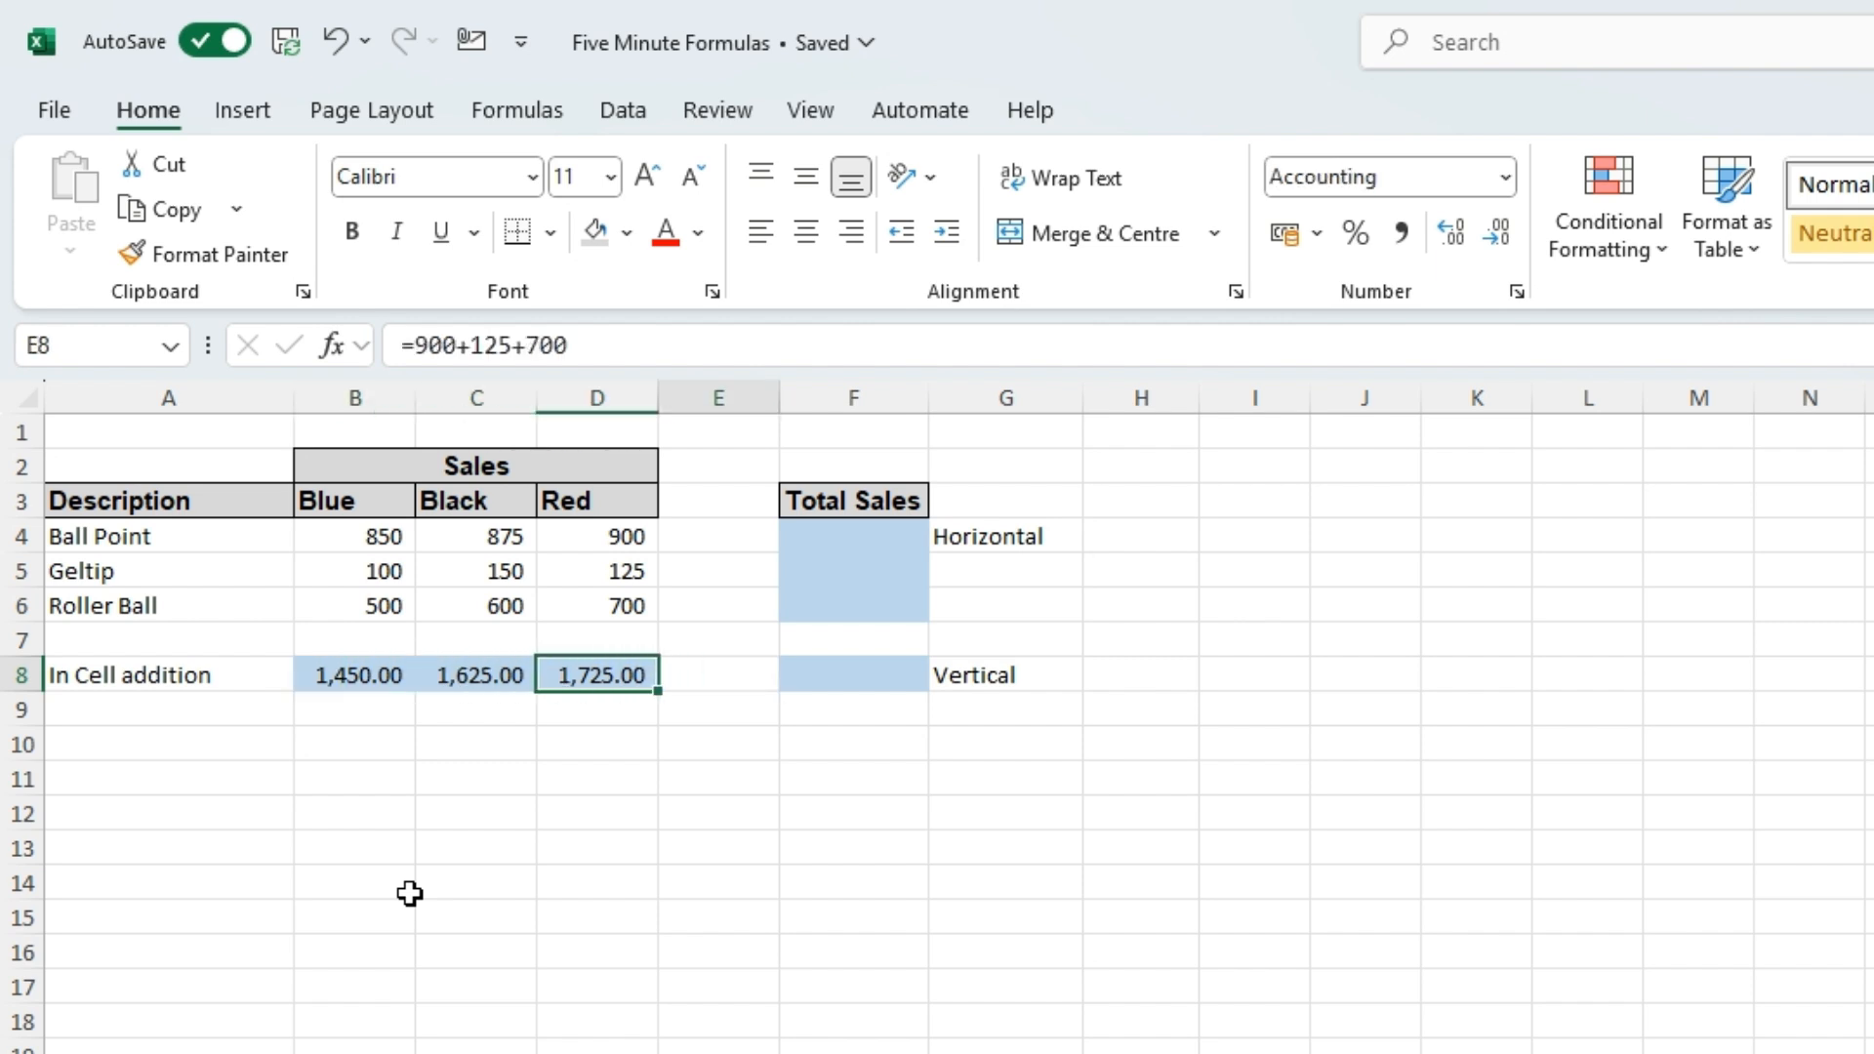
- Enter the cell-reference formula =B4+C4+D4 in F4 for the Ball Point total sales and inspect the cells it references
key("Up")
key("Up")
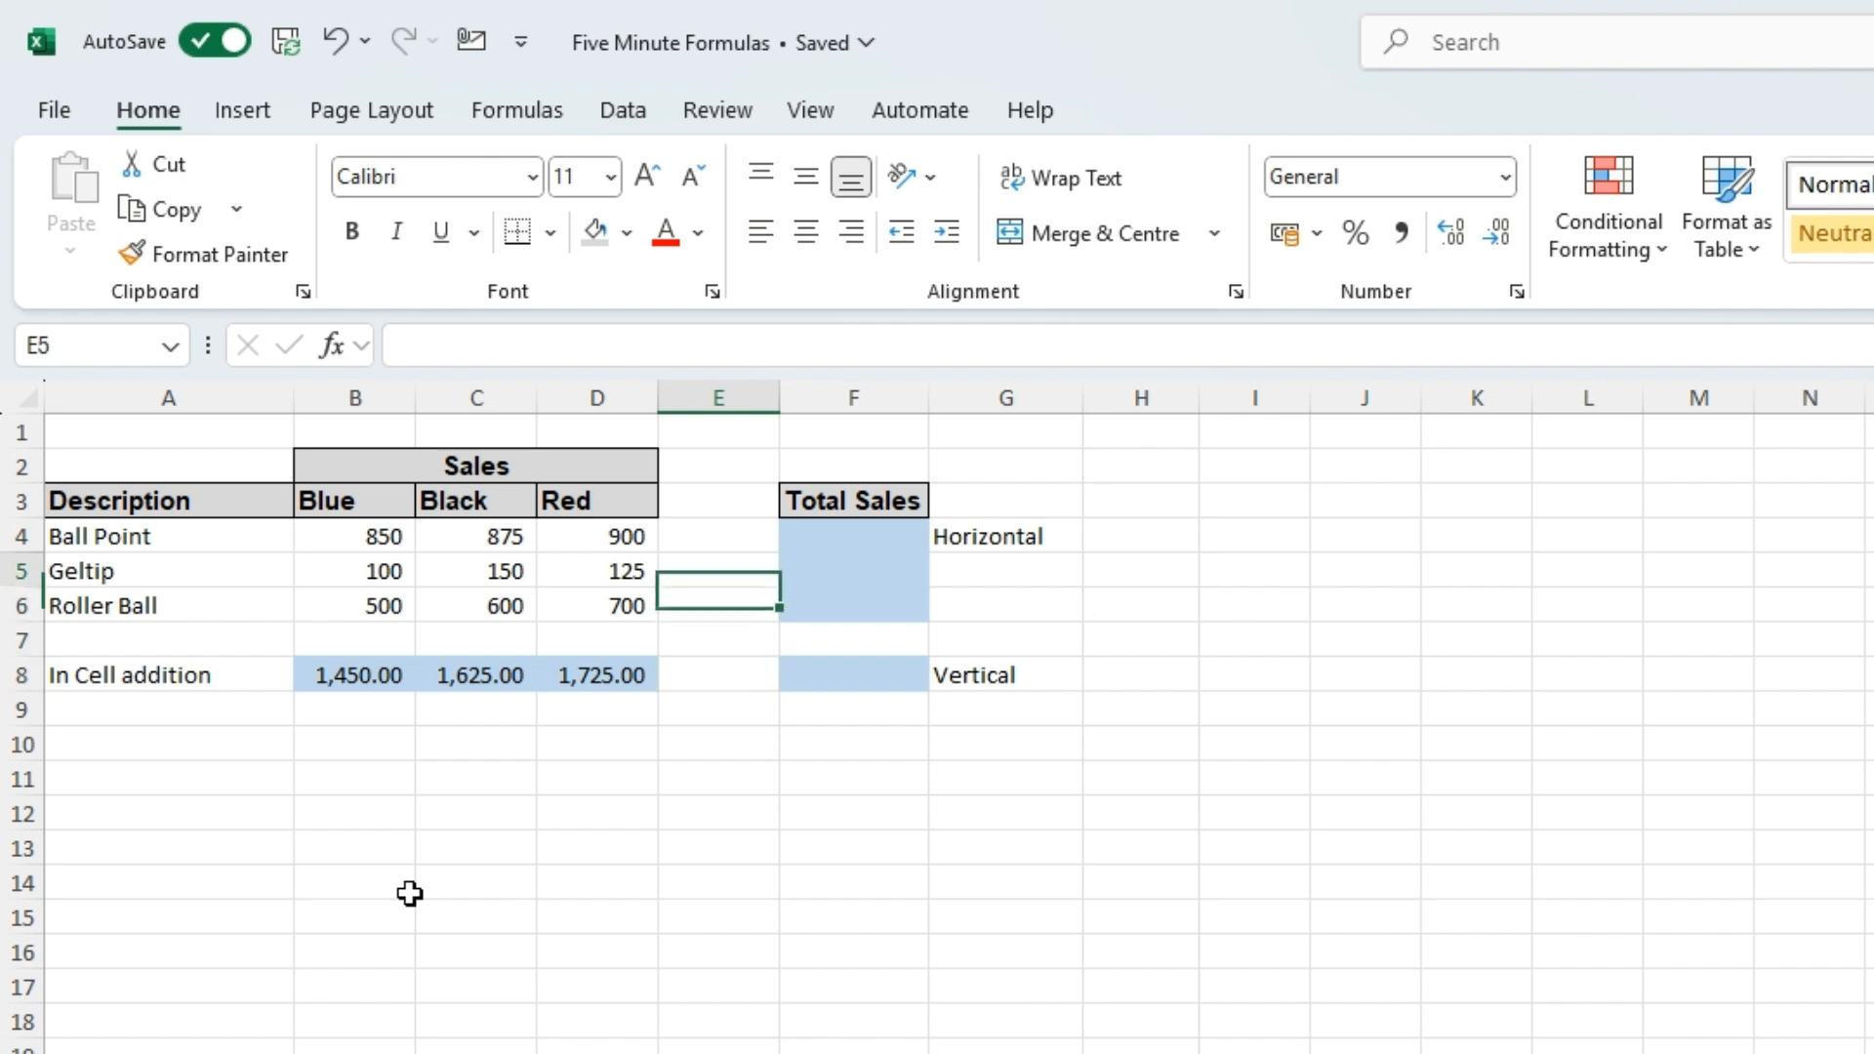
key("Up")
key("Right")
key("Up")
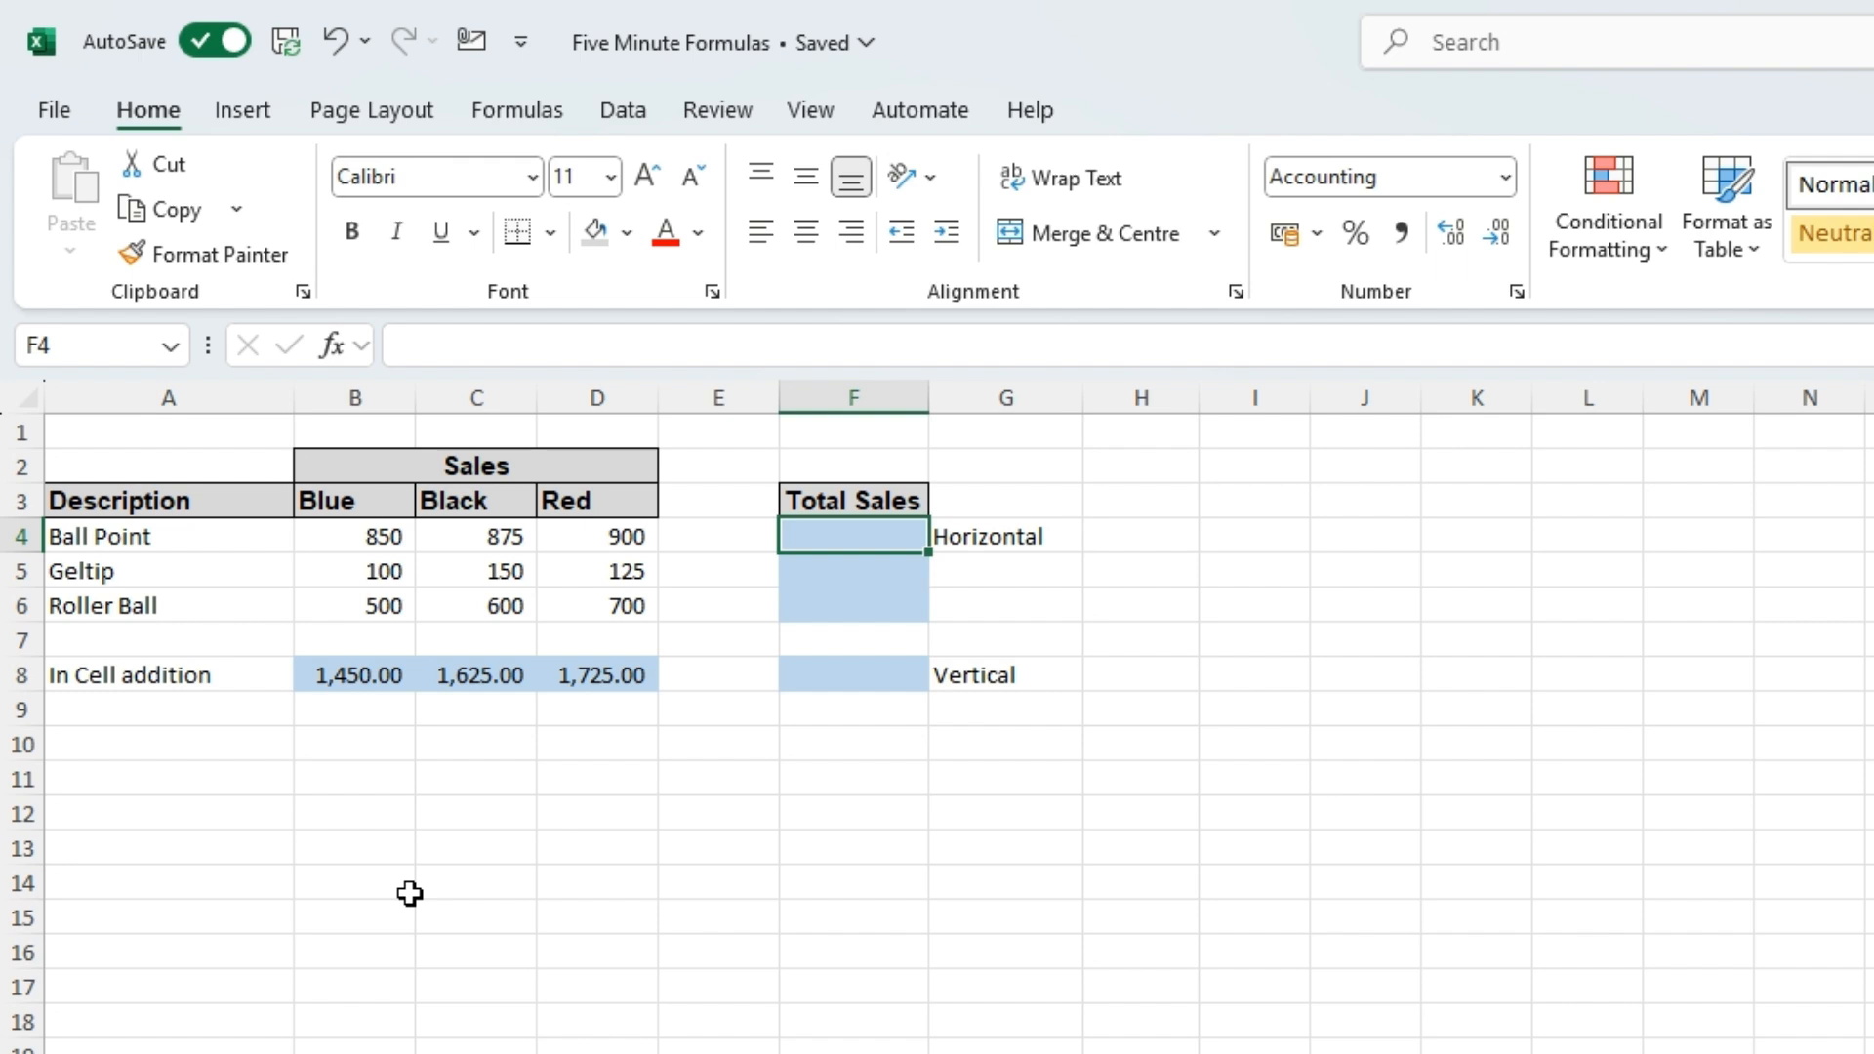
type("=")
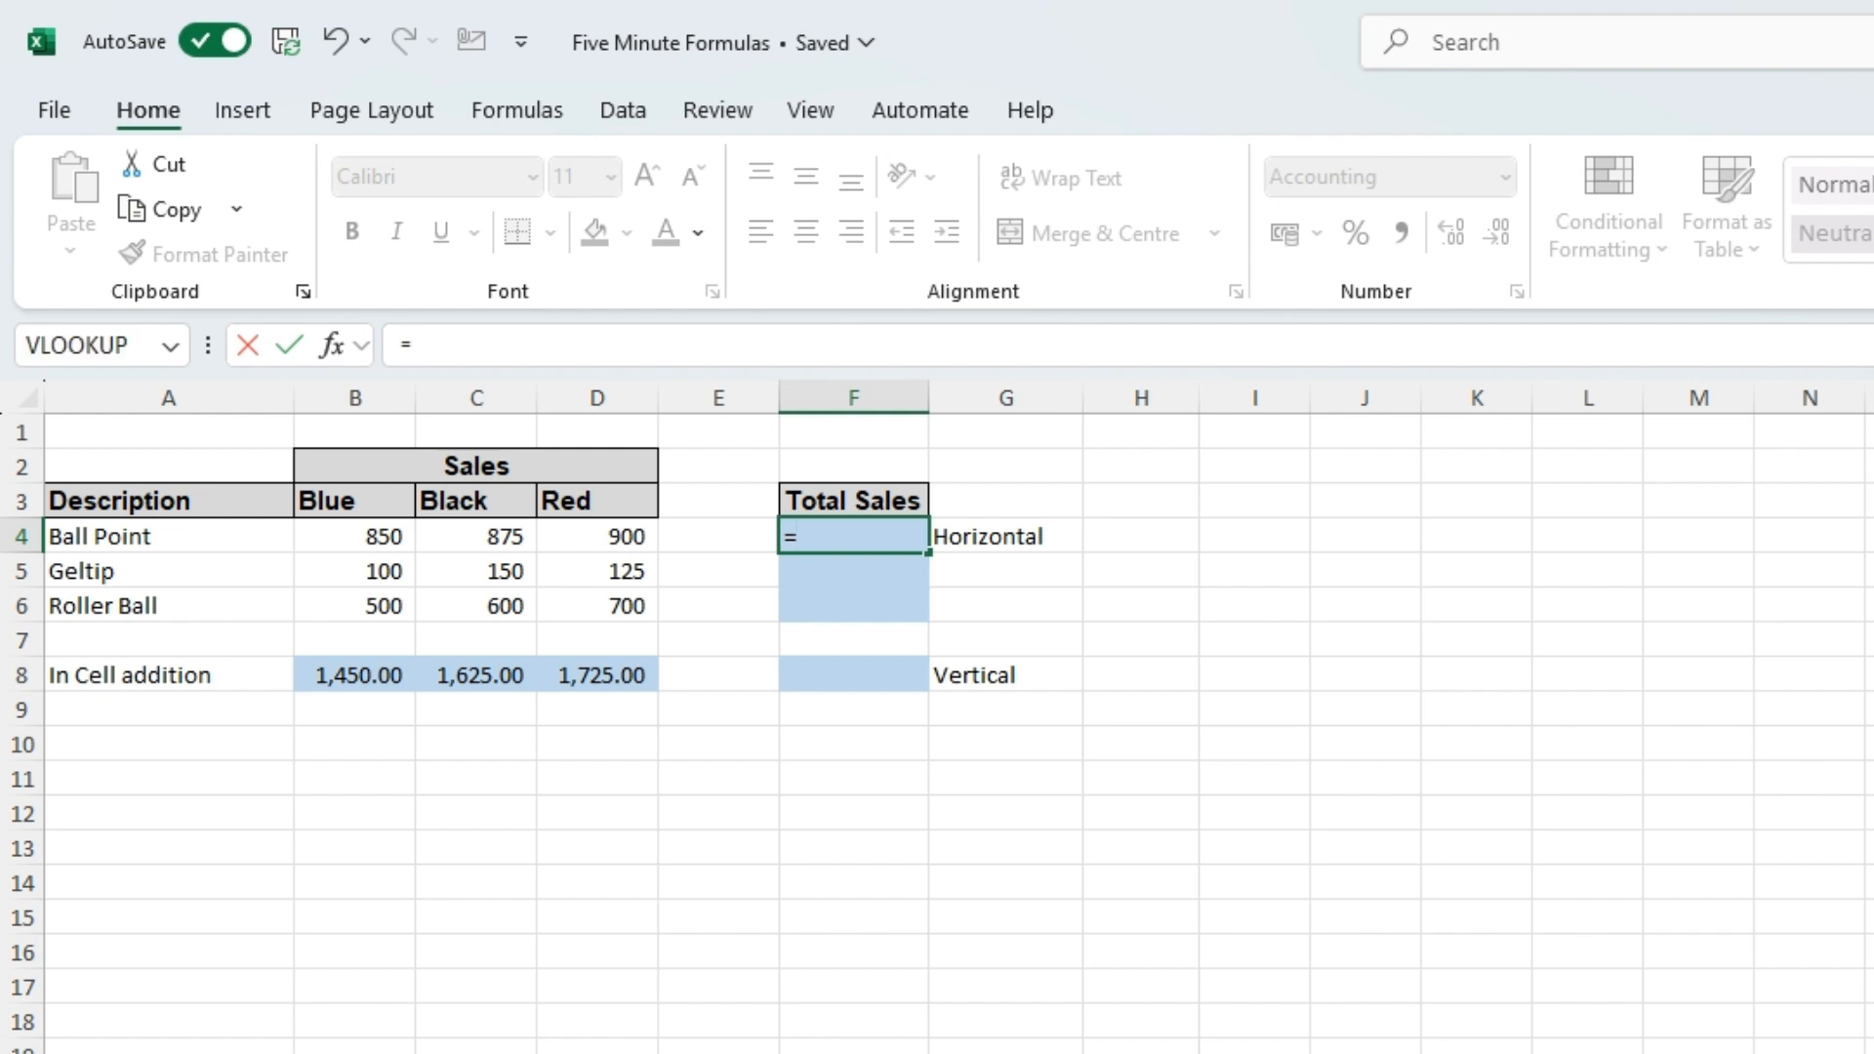
left_click(348, 537)
type("+")
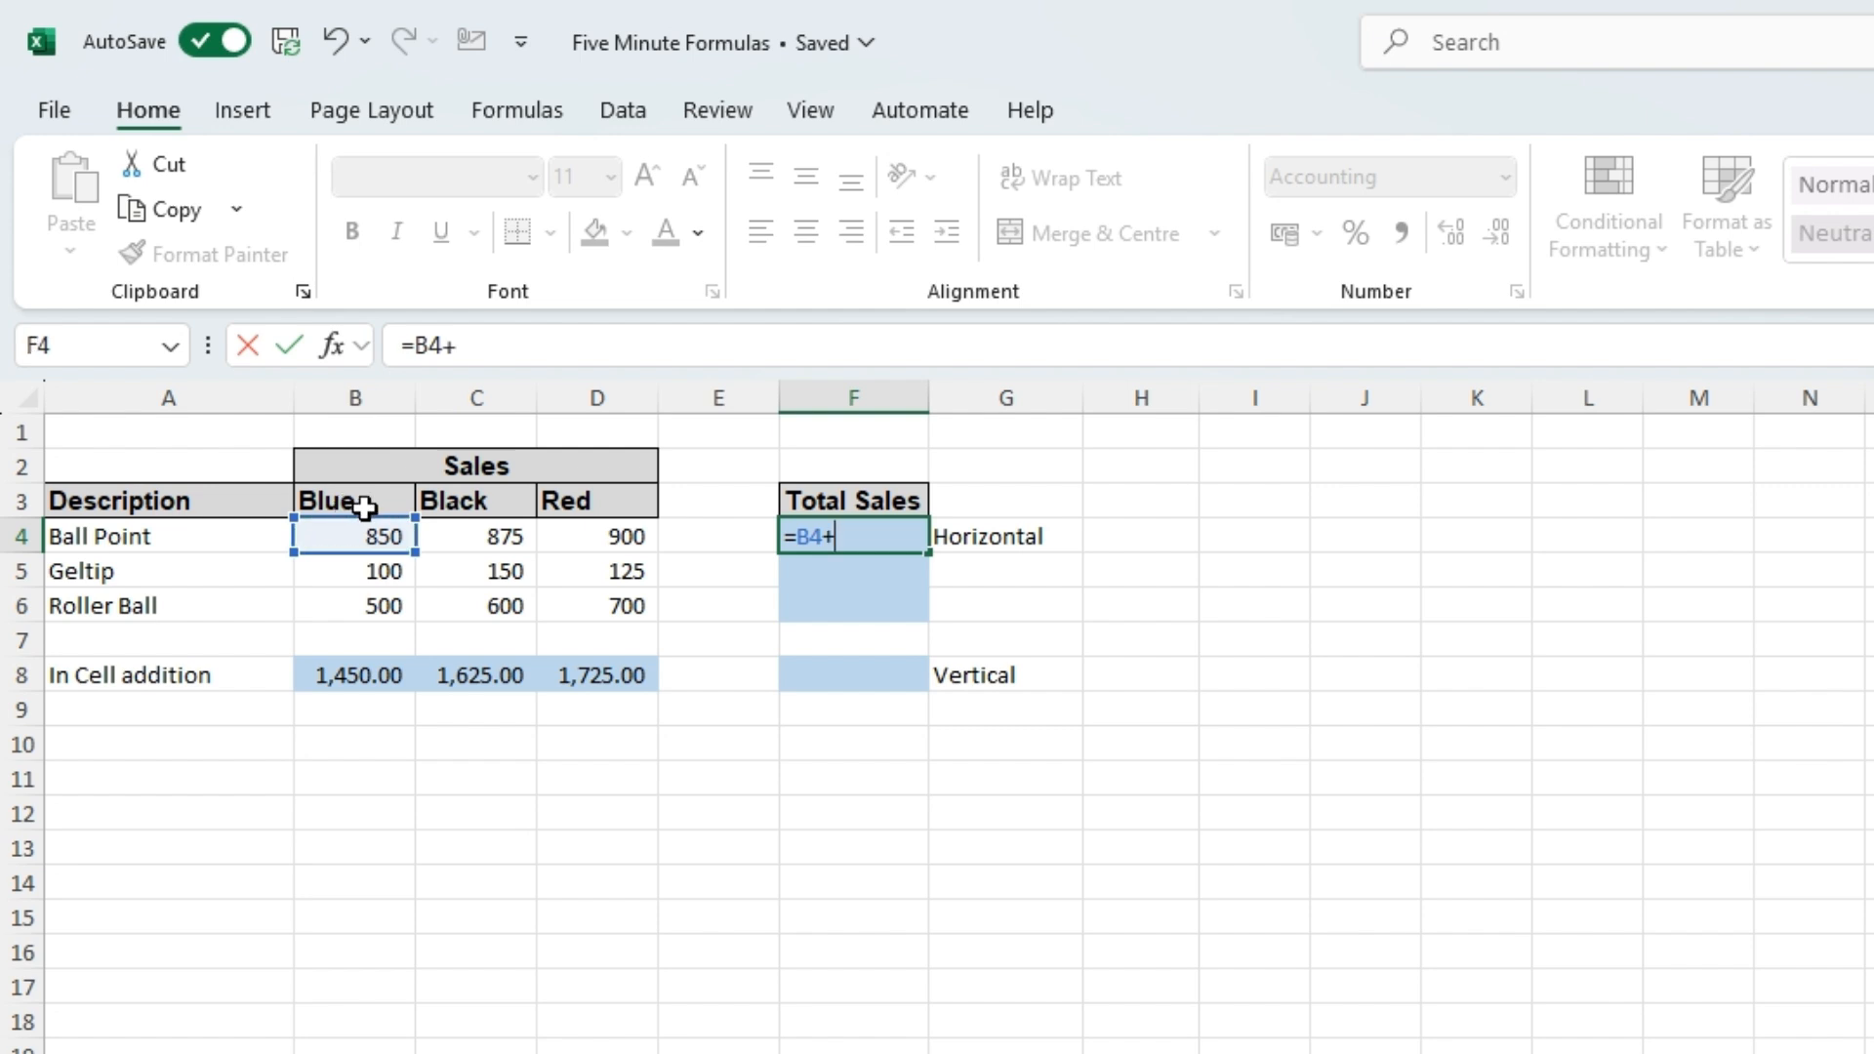
left_click(469, 544)
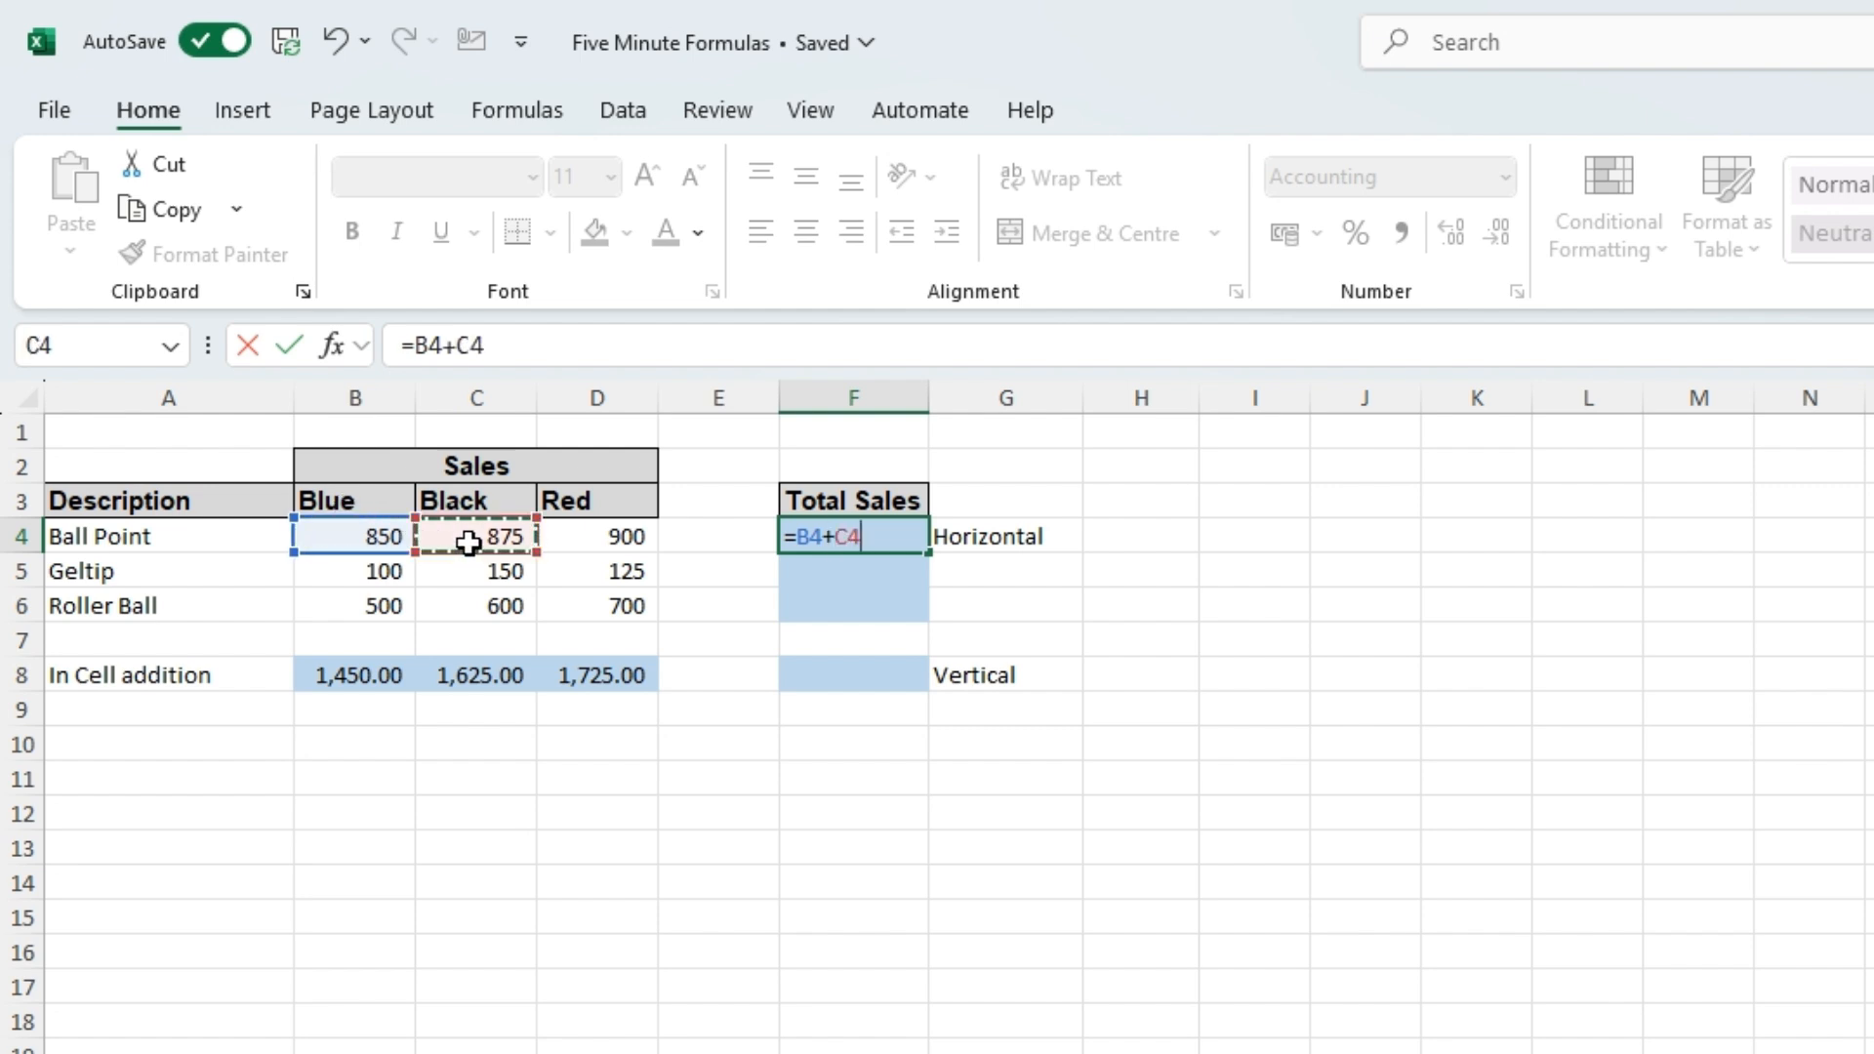
type("+")
left_click(615, 536)
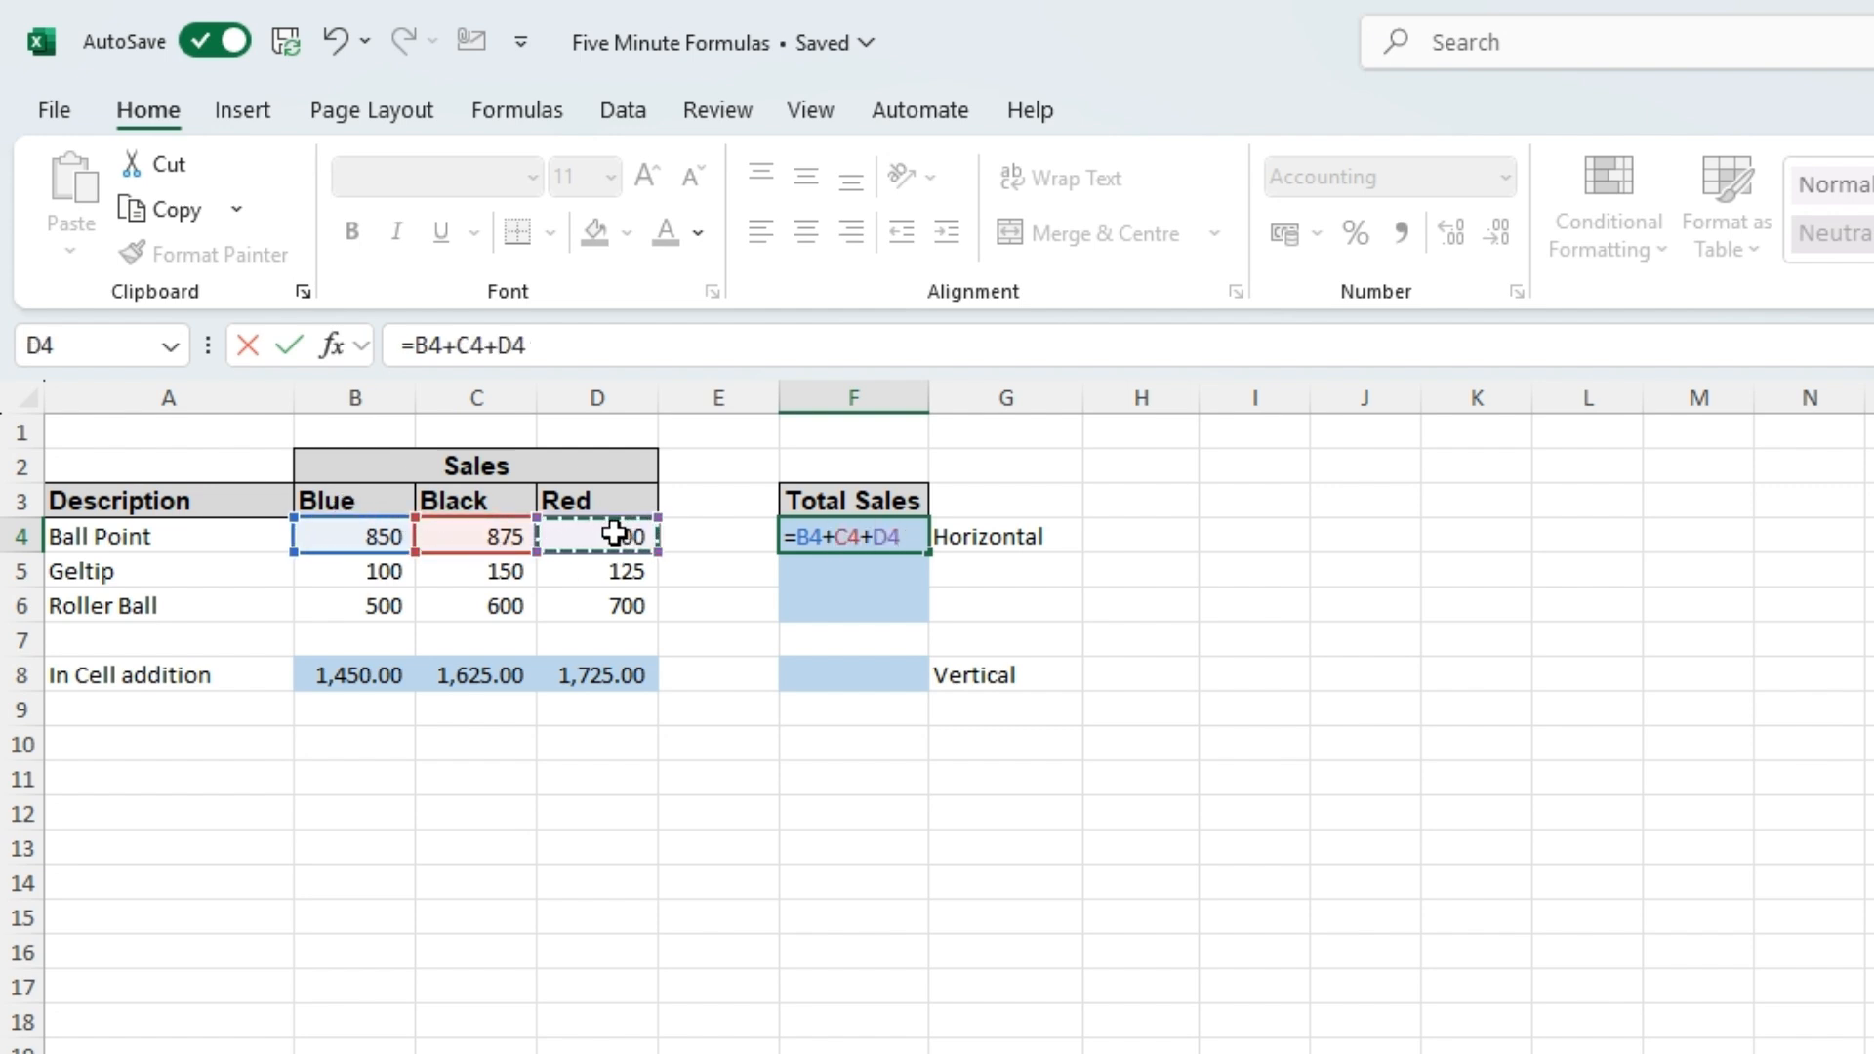
key("Return")
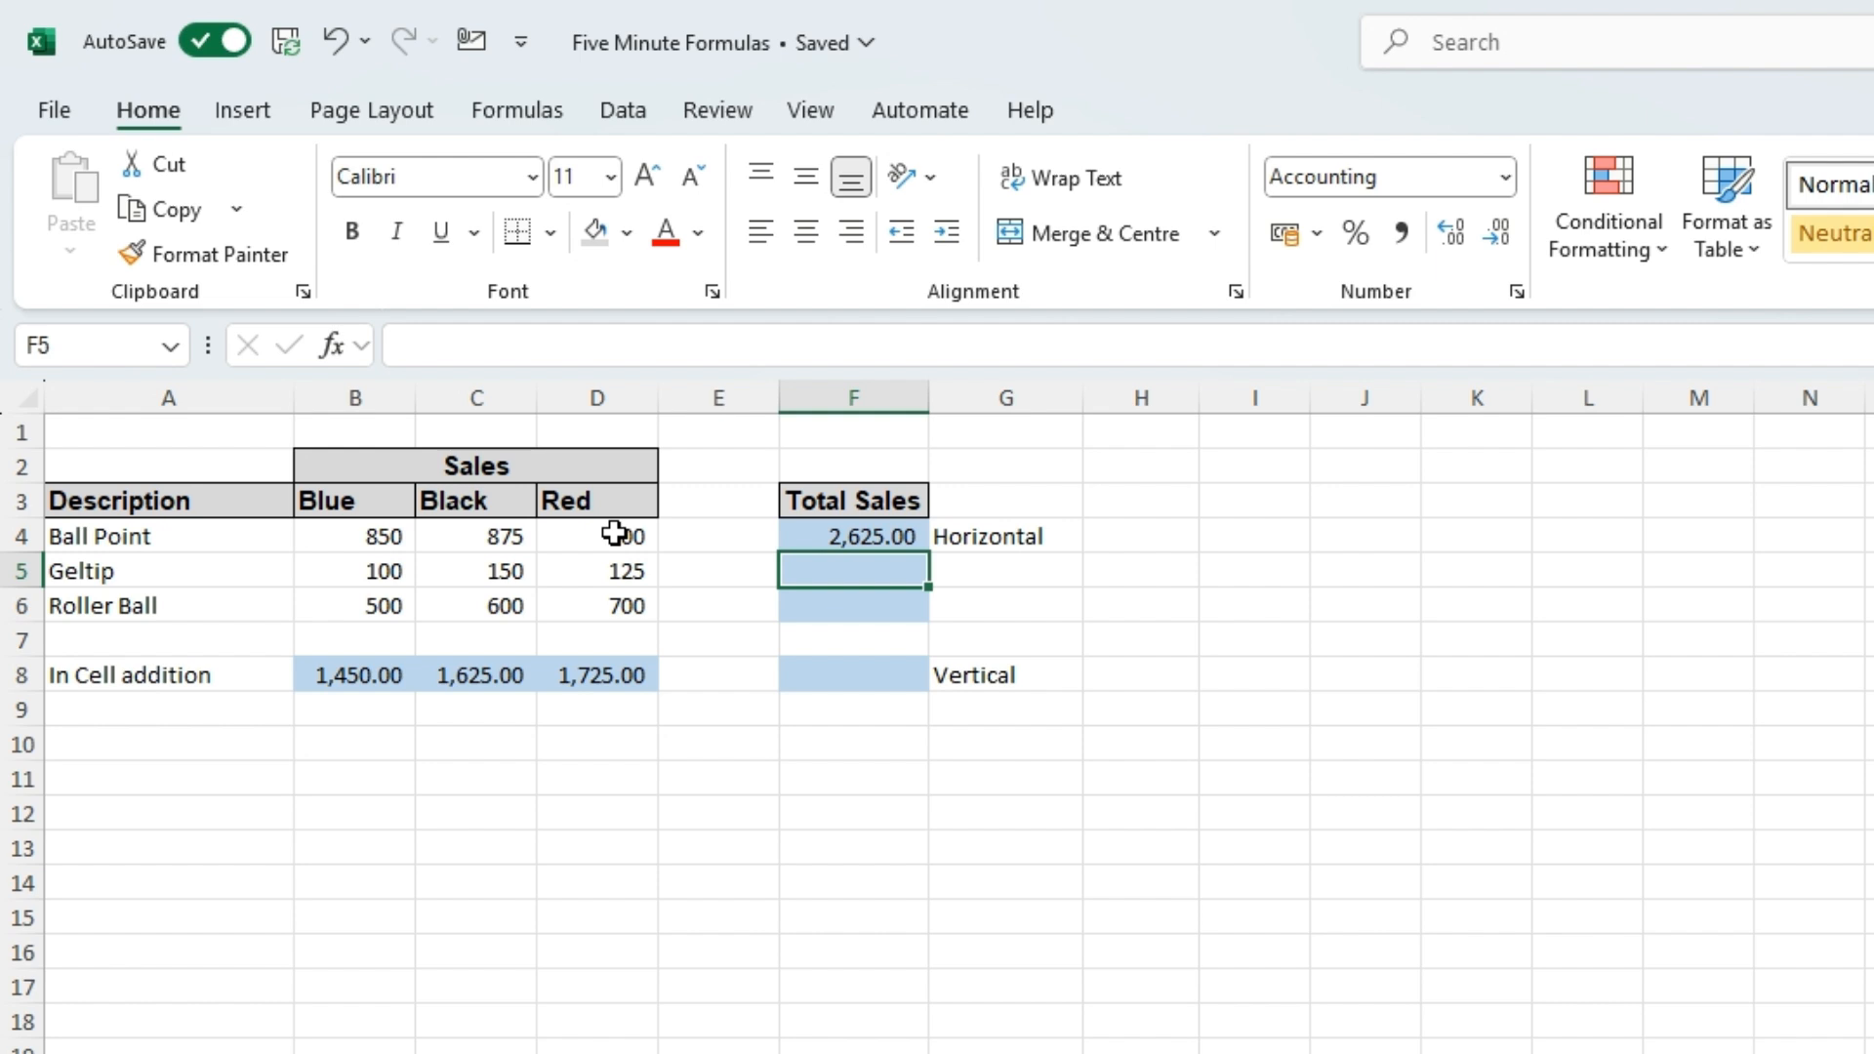
key("Up")
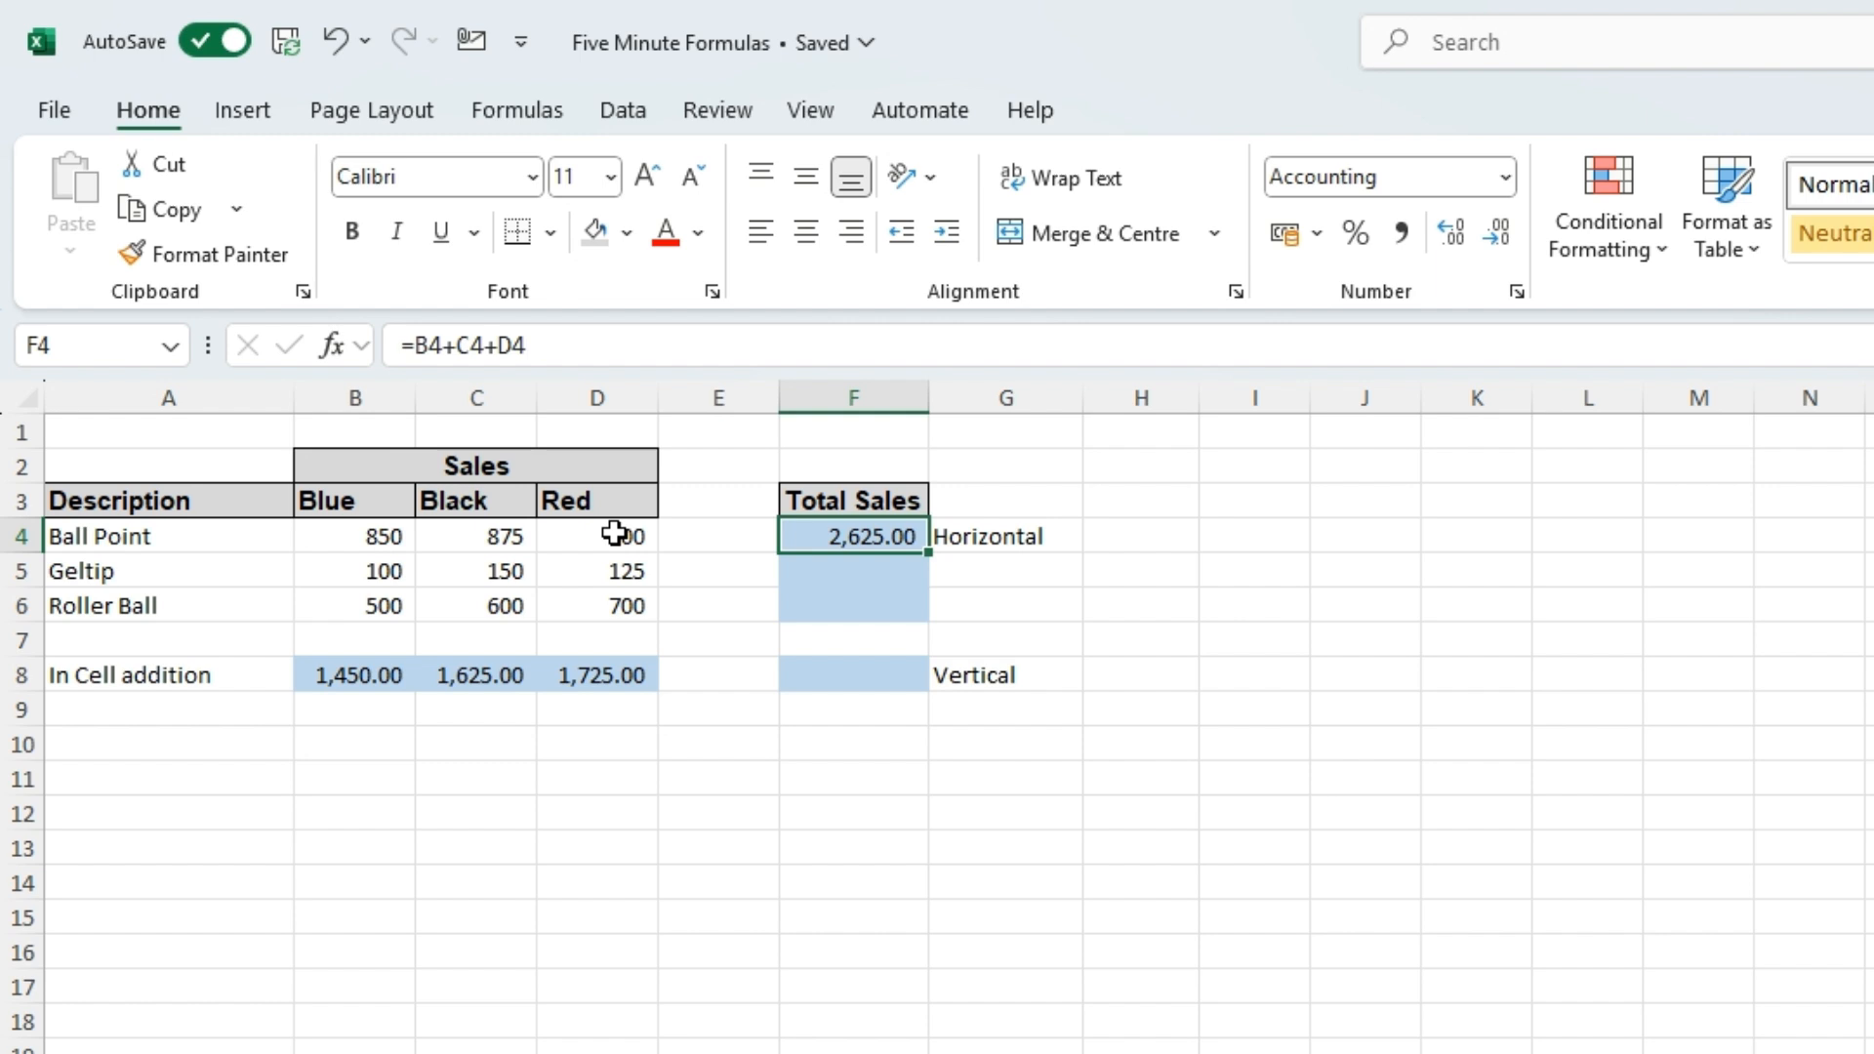
key("F2")
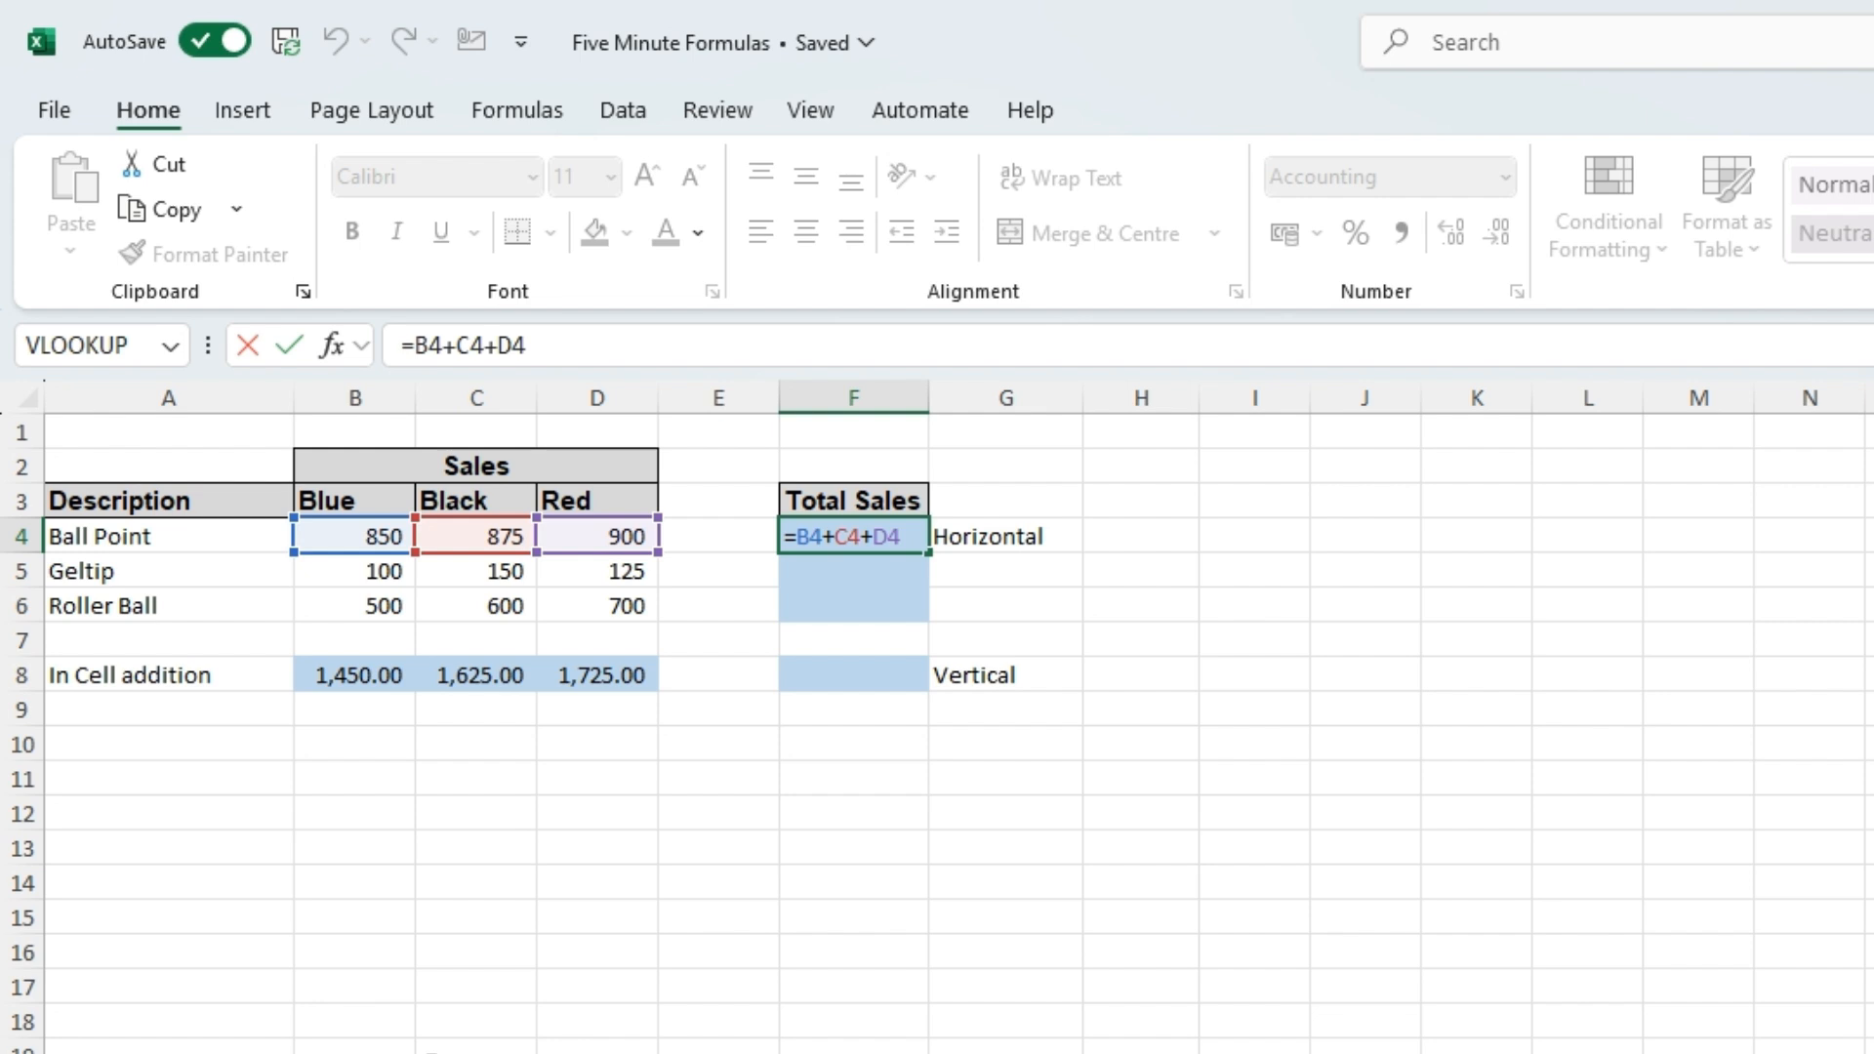
key("Return")
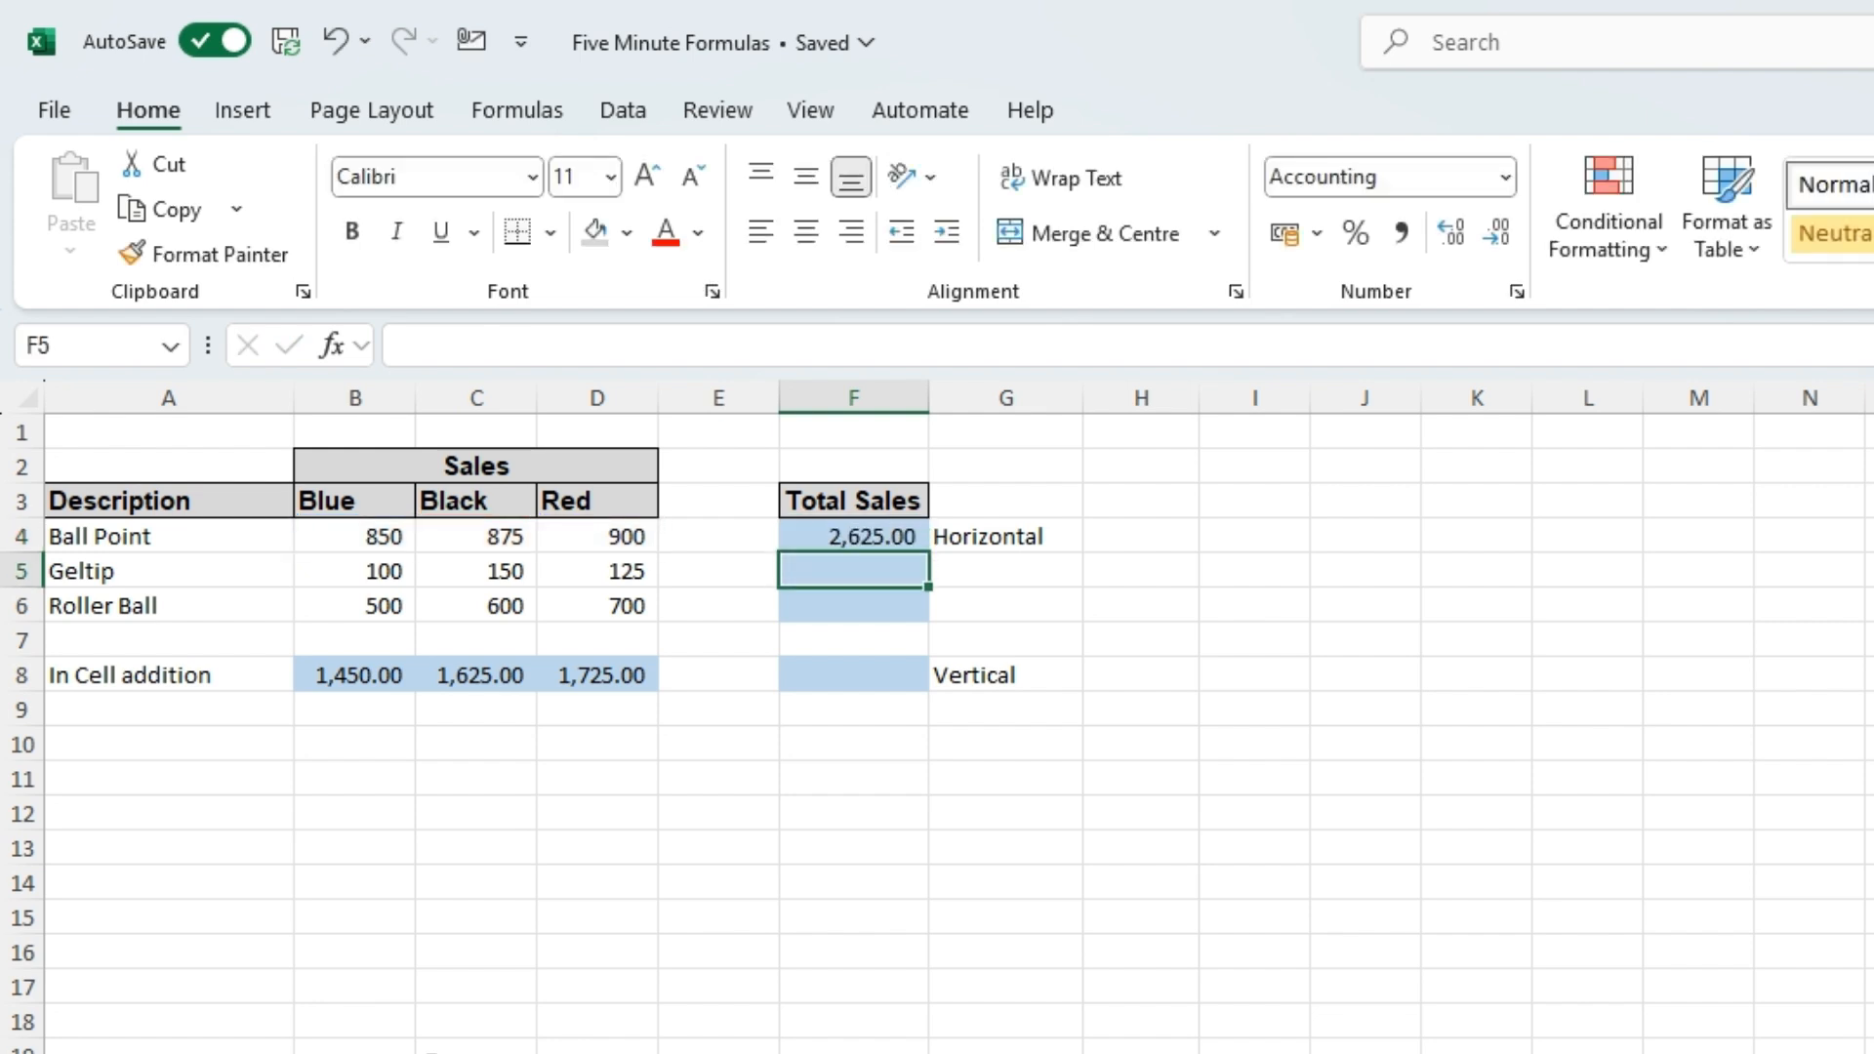
- Enter the cell-reference formula =B5+C5+D5 in F5 for the Geltip total sales and inspect the cells it references
type("=")
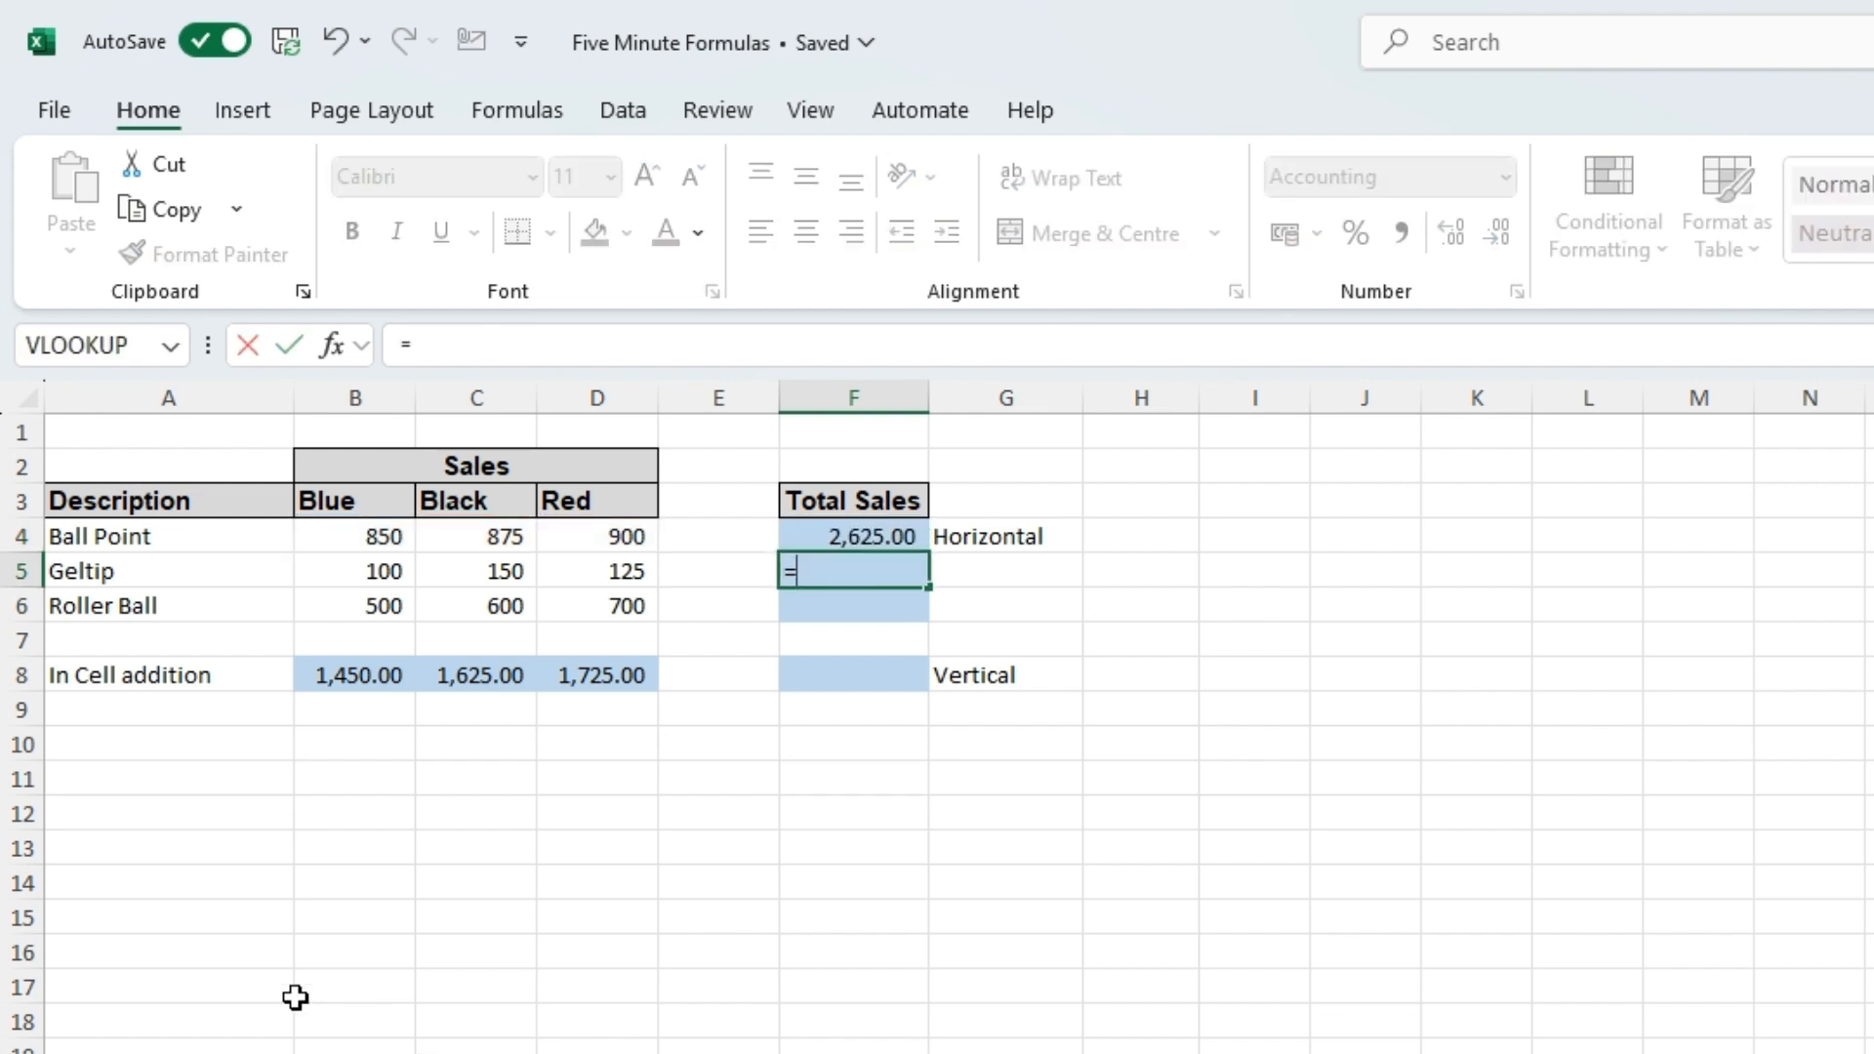
left_click(370, 572)
type("+")
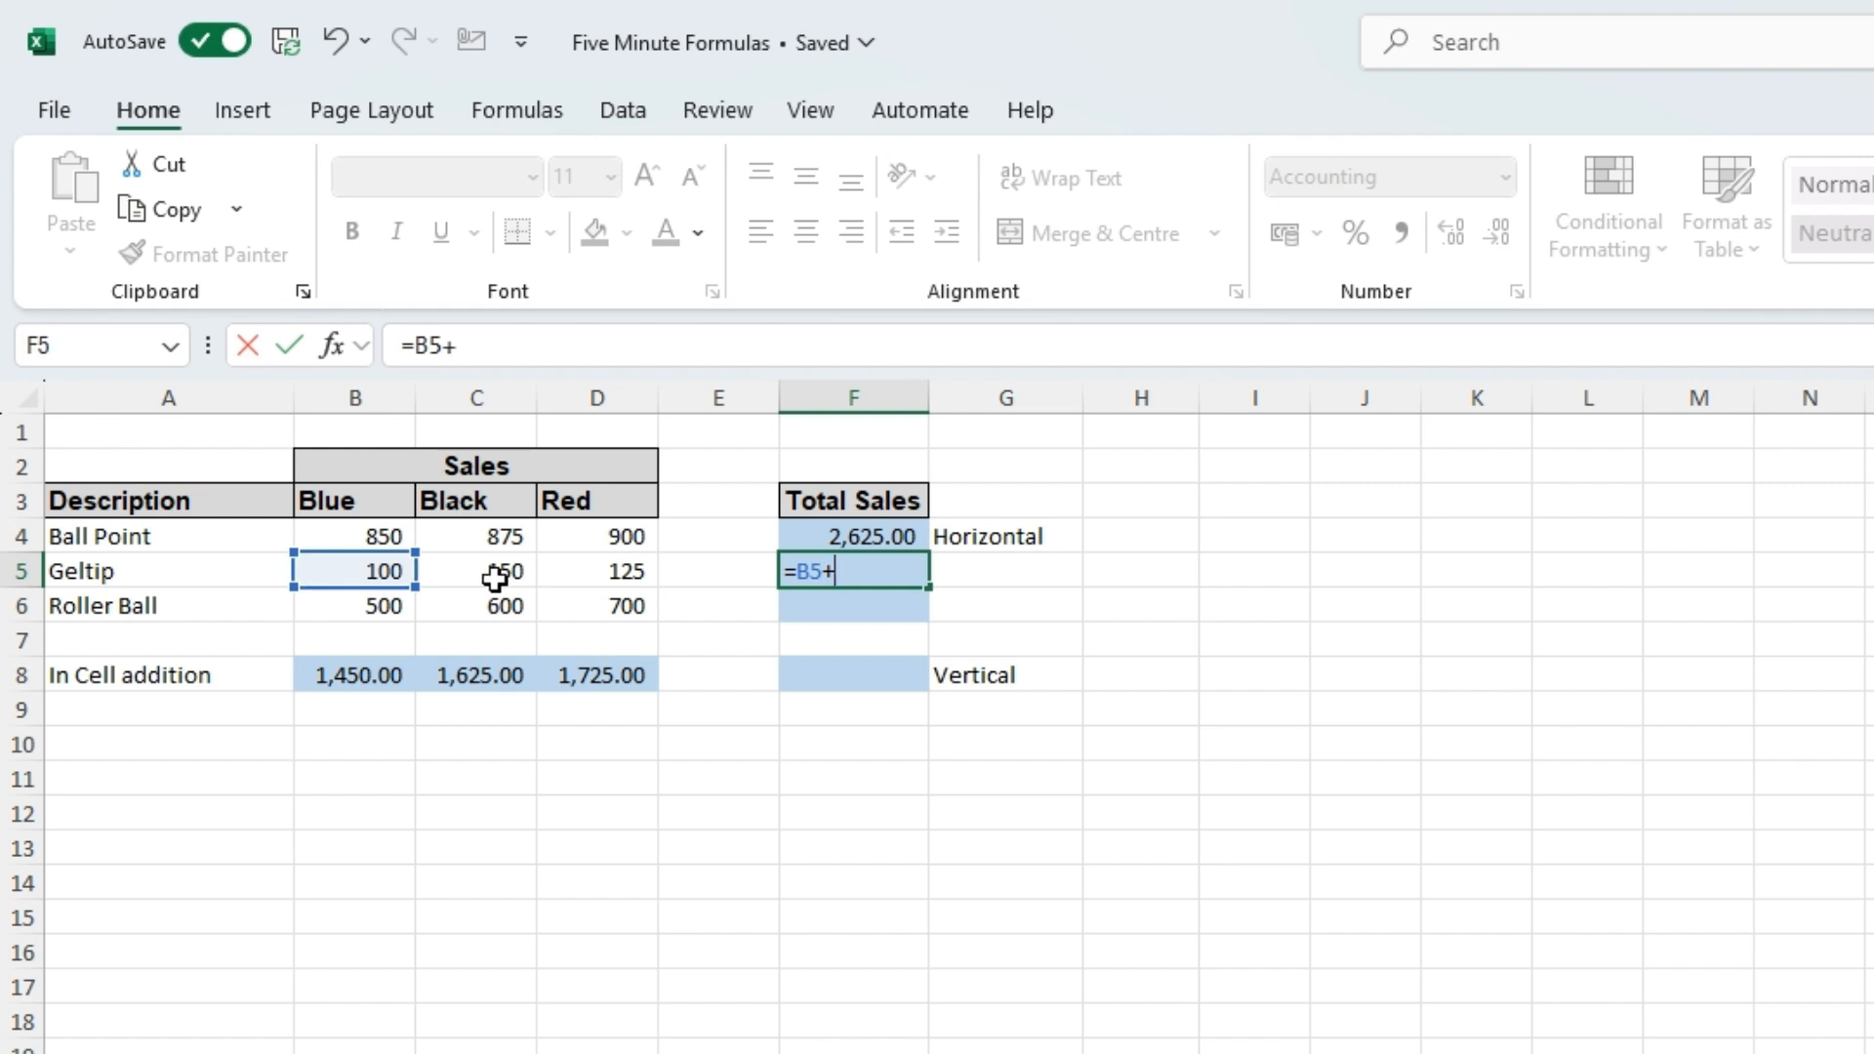
left_click(495, 576)
type("+")
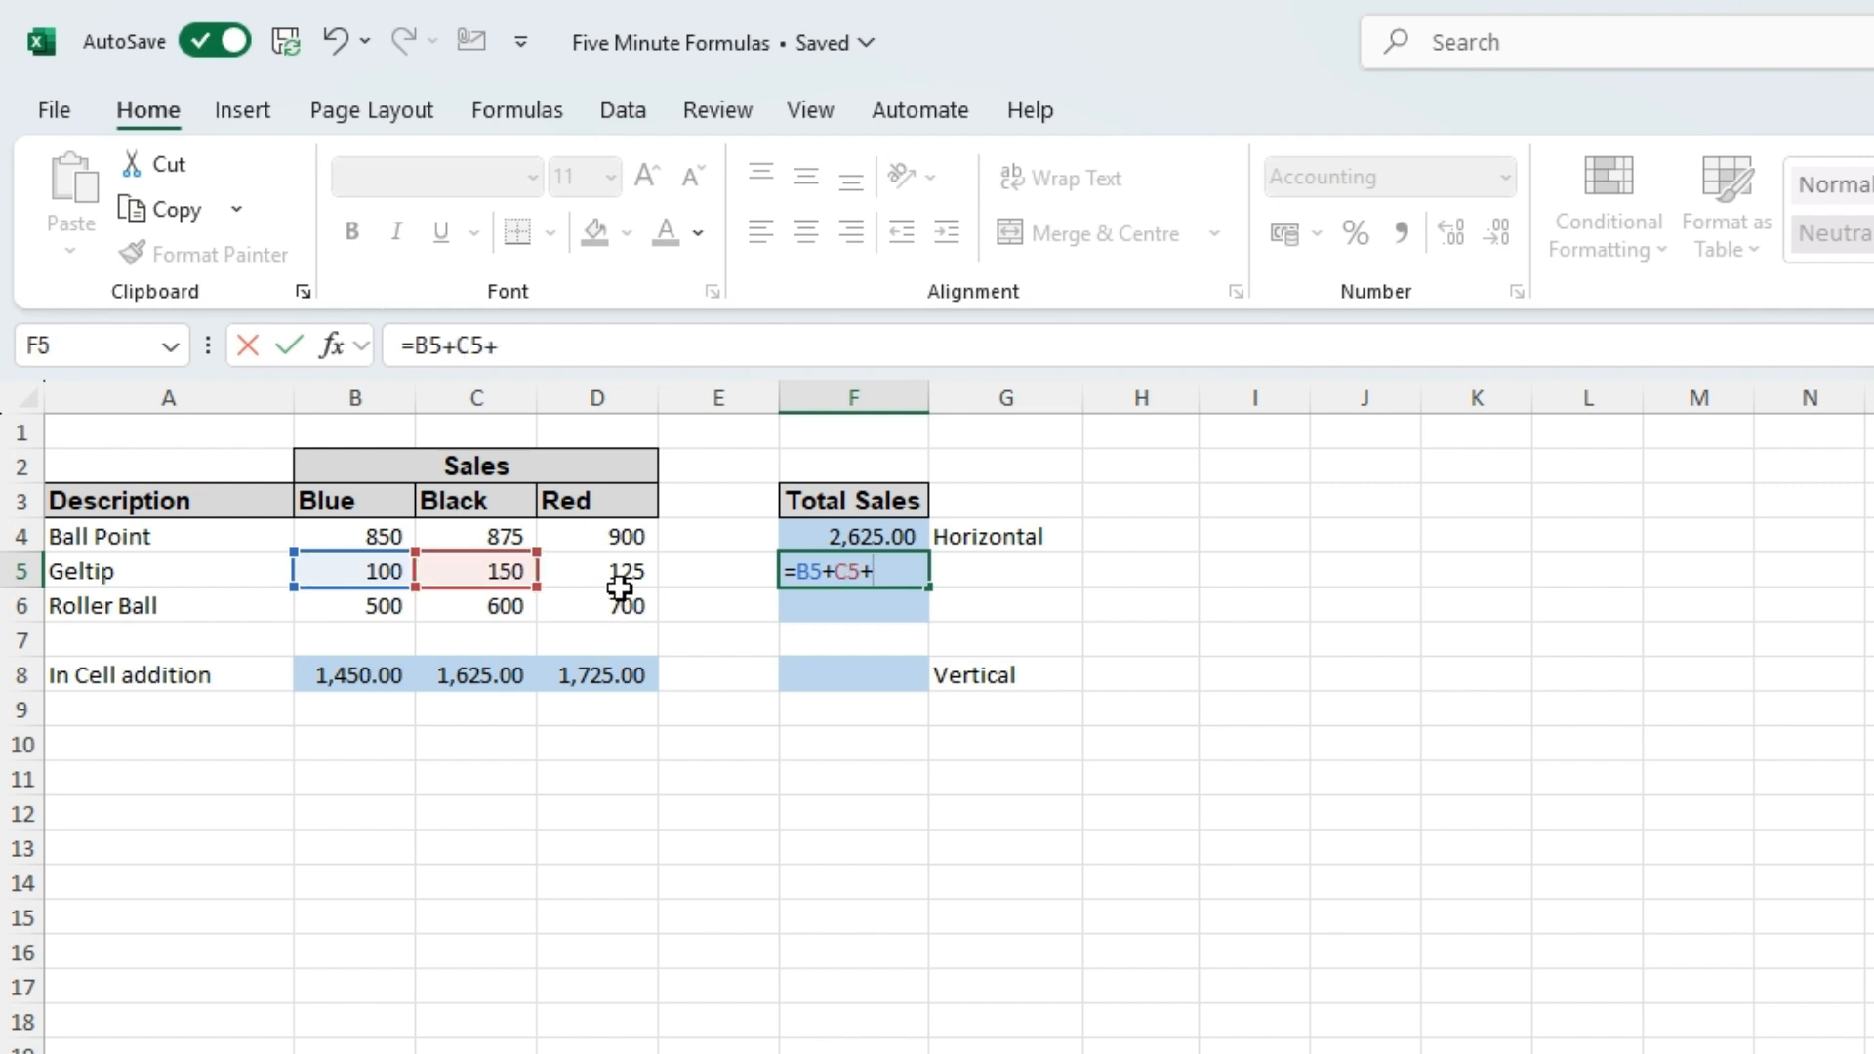
left_click(605, 570)
key("Return")
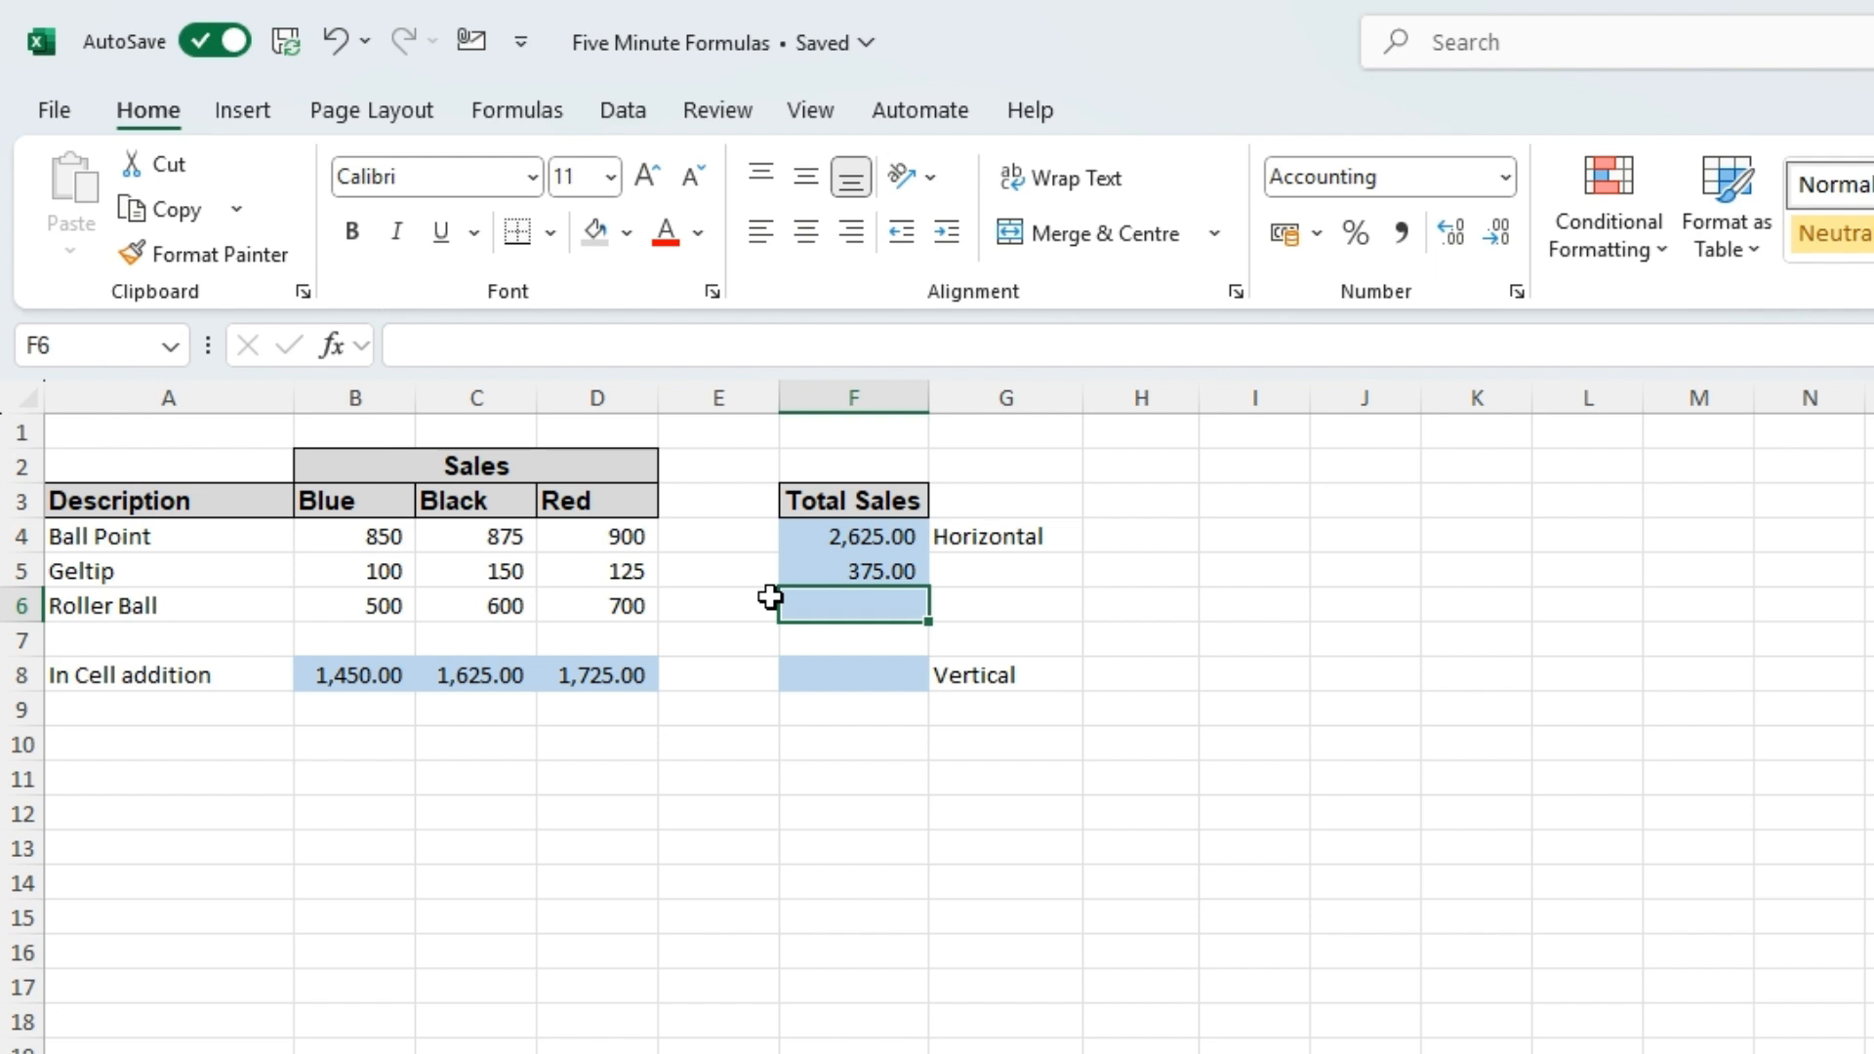
key("Up")
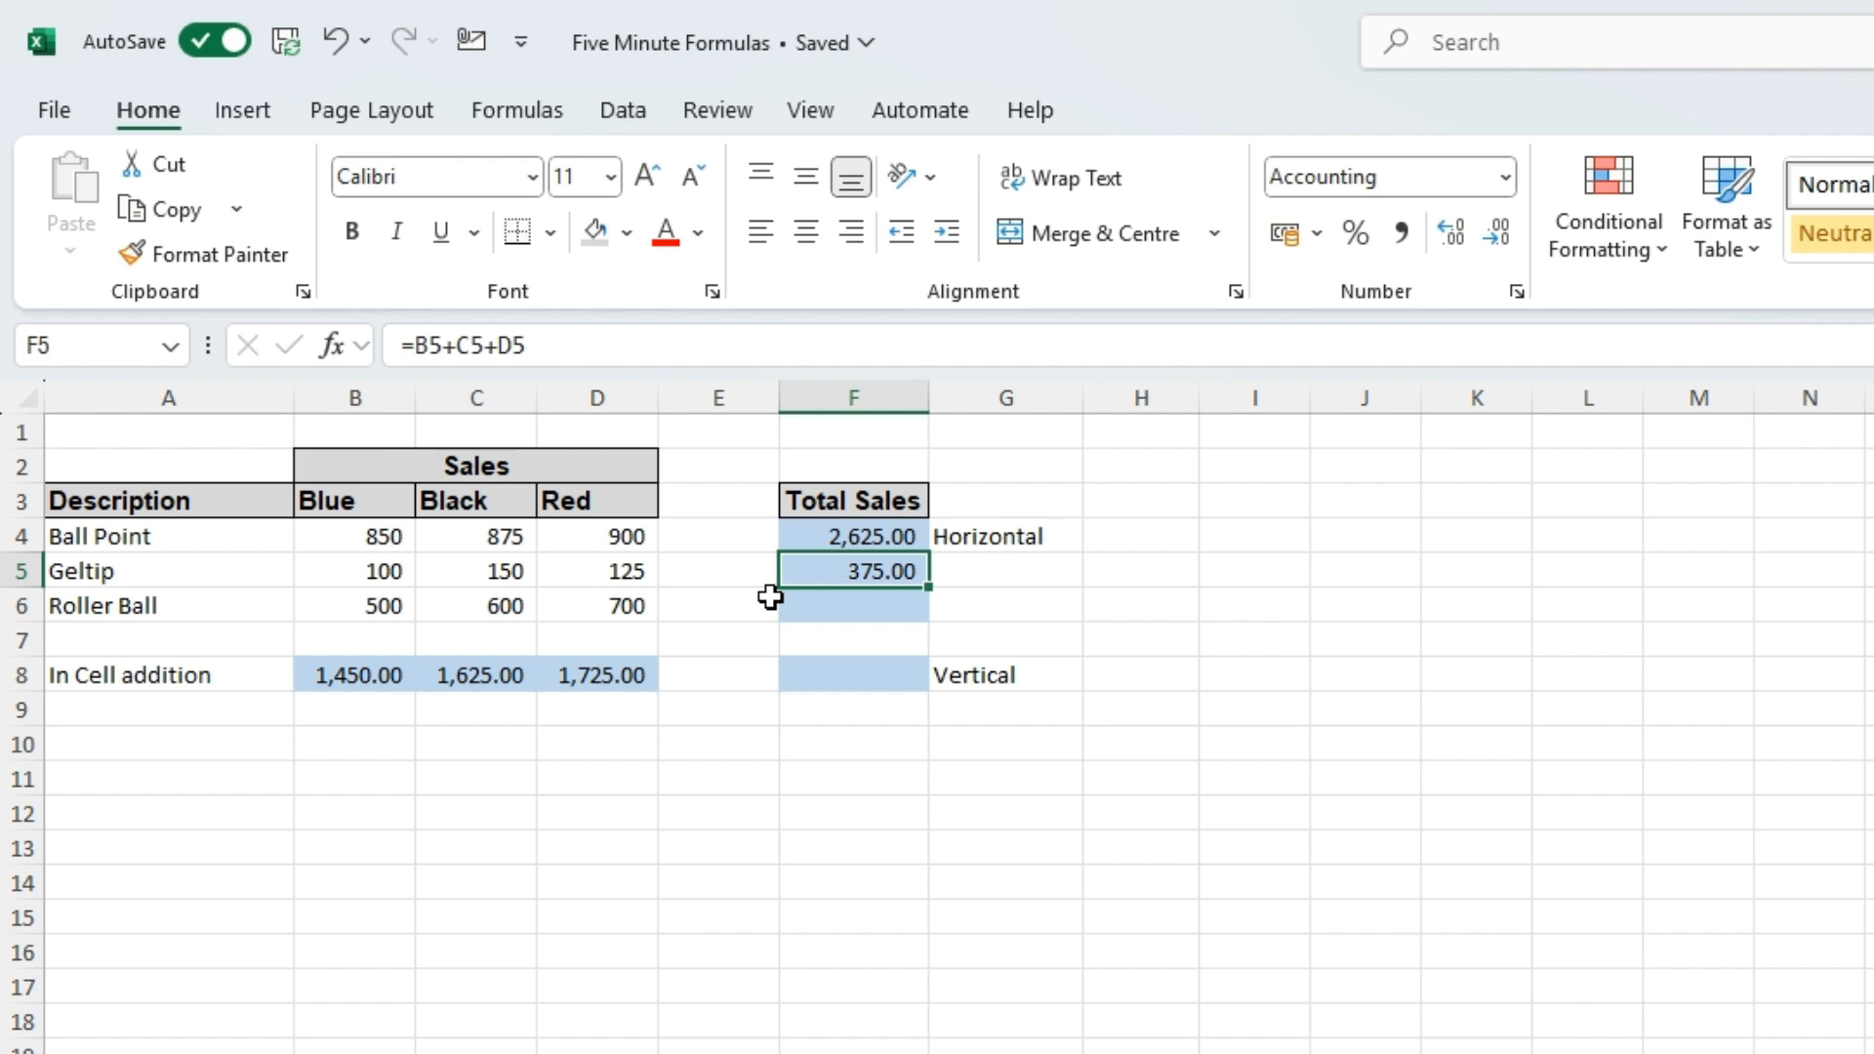
key("F2")
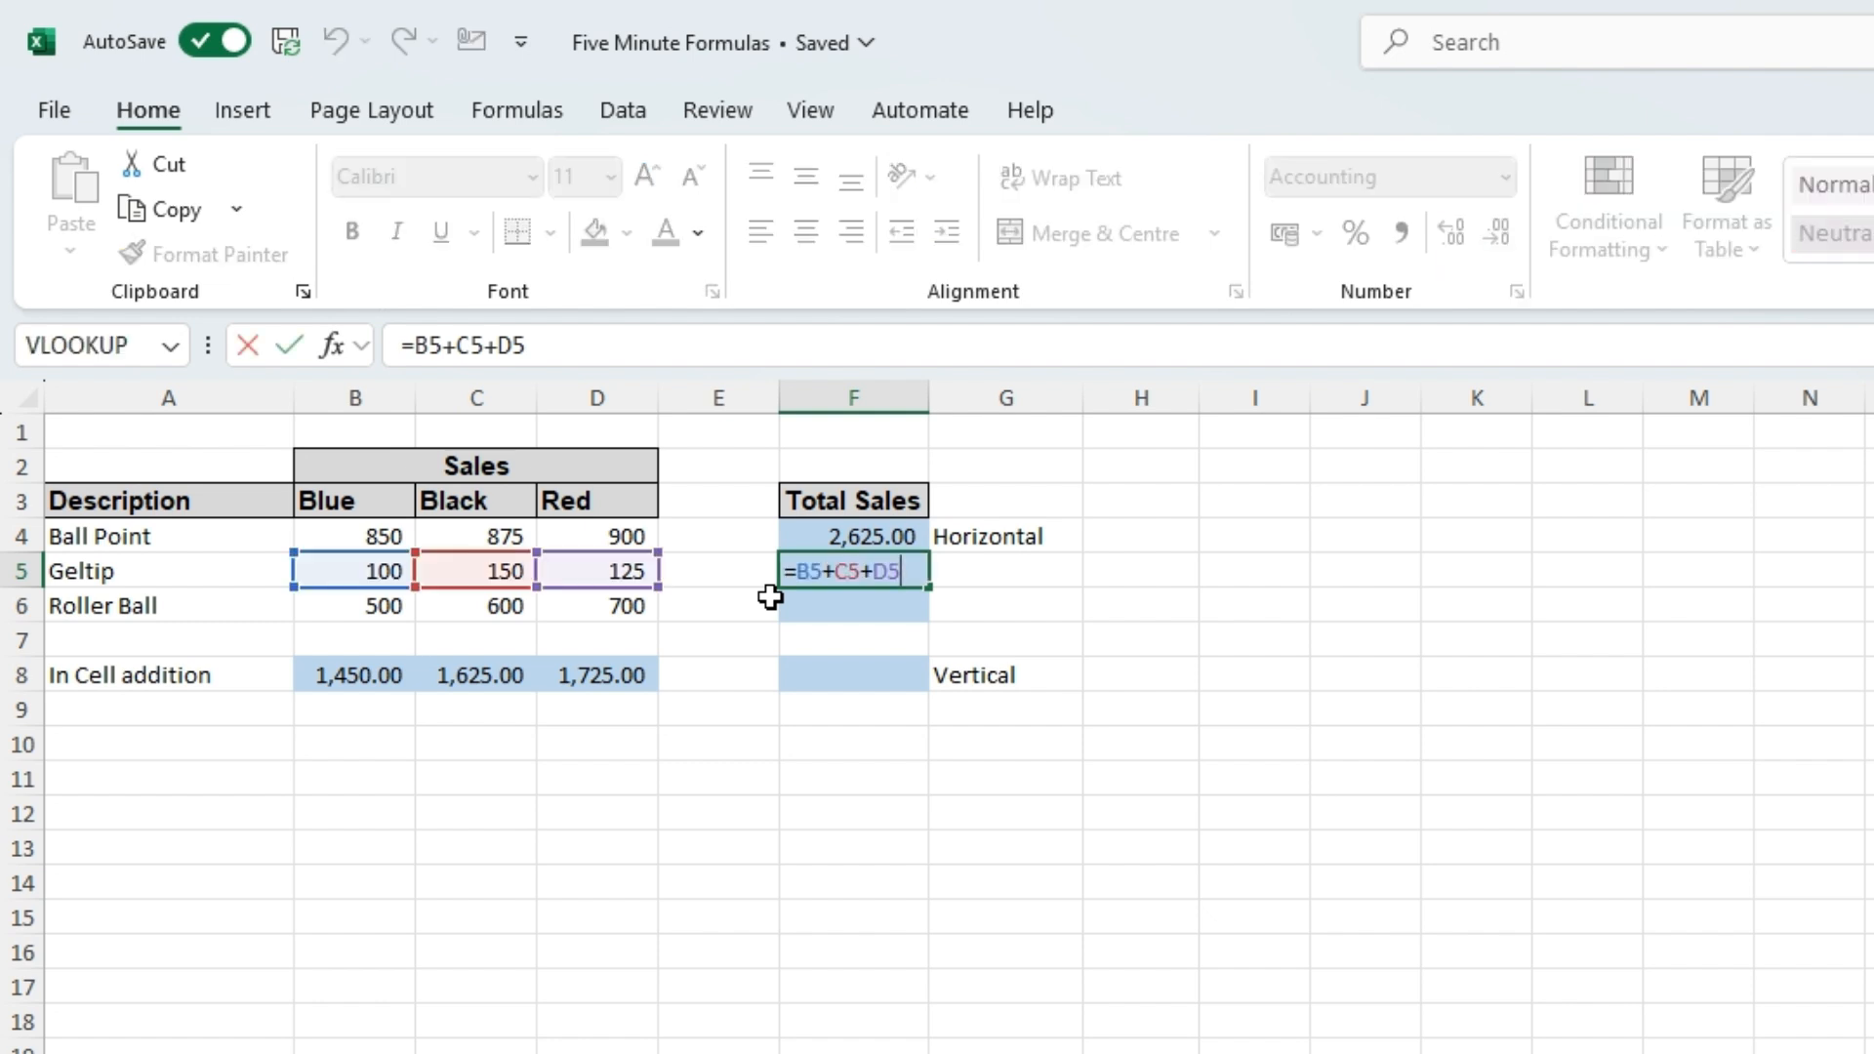
key("Return")
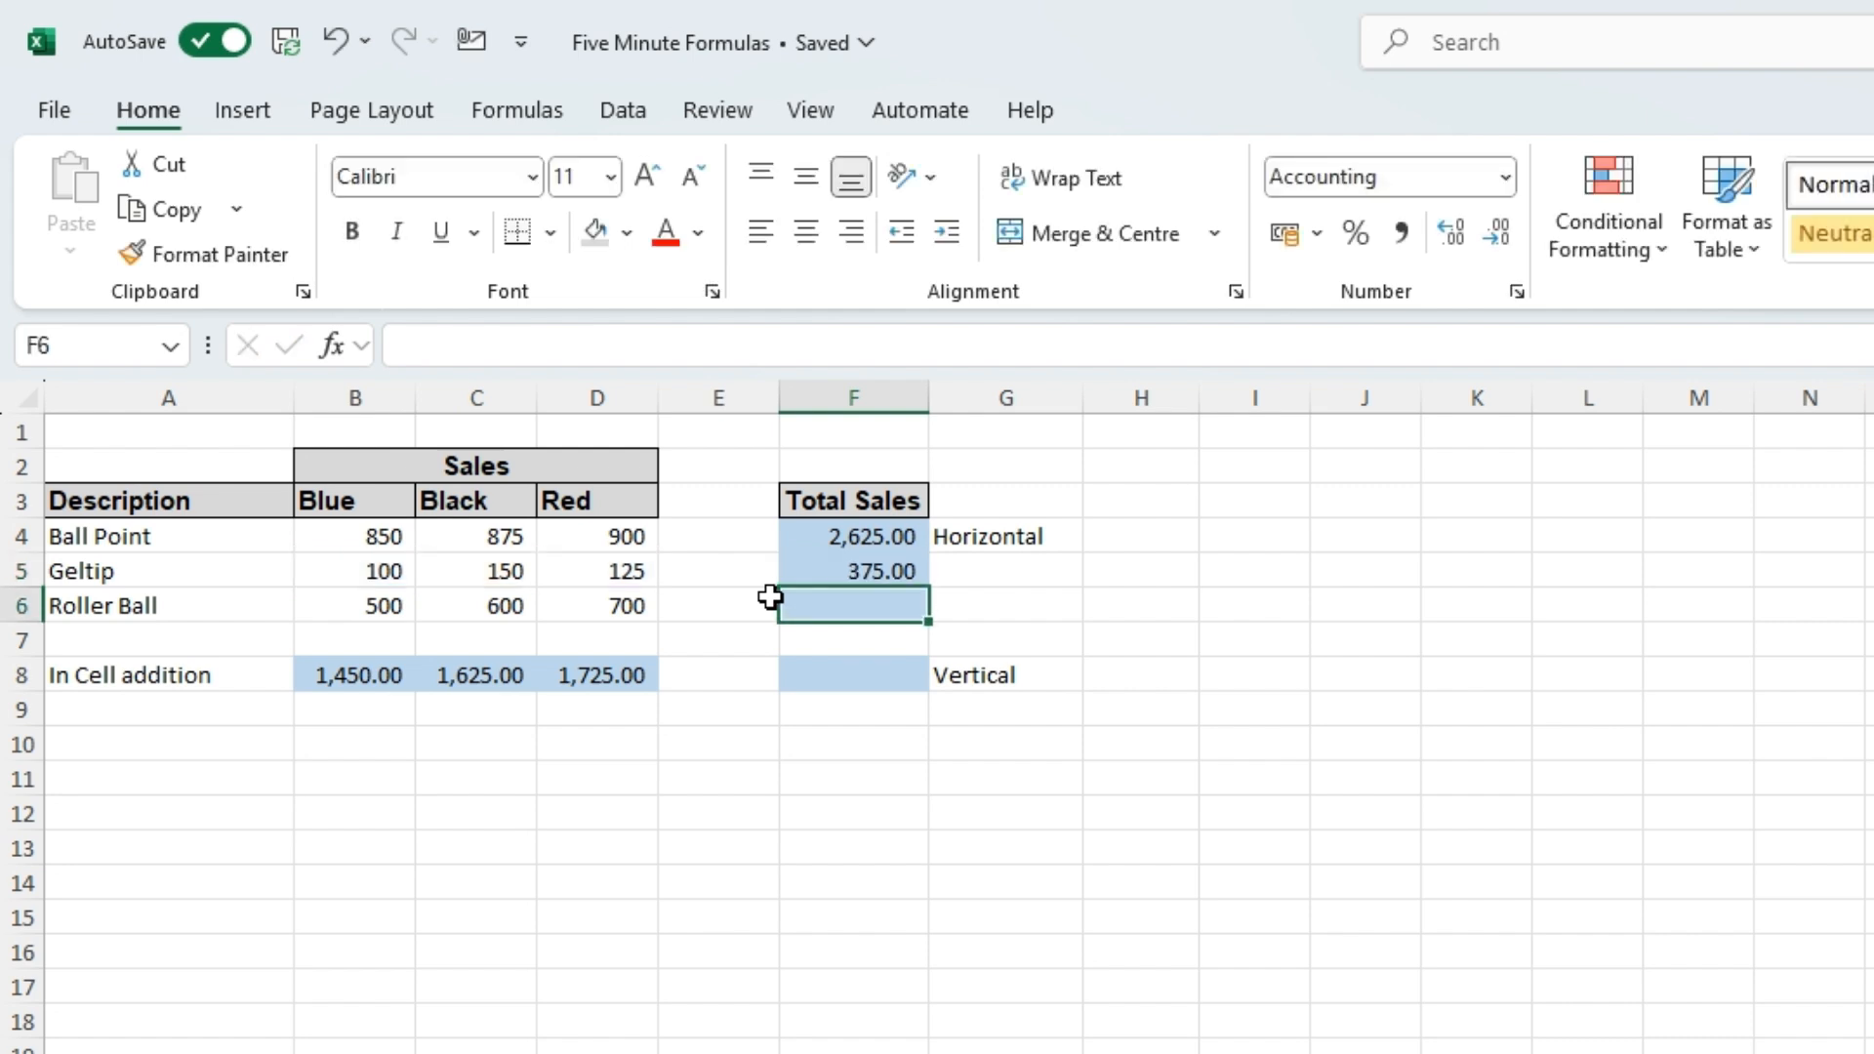
- Enter the cell-reference formula =B6+C6+D6 in F6 for the Roller Ball total sales and check the formula
type("=")
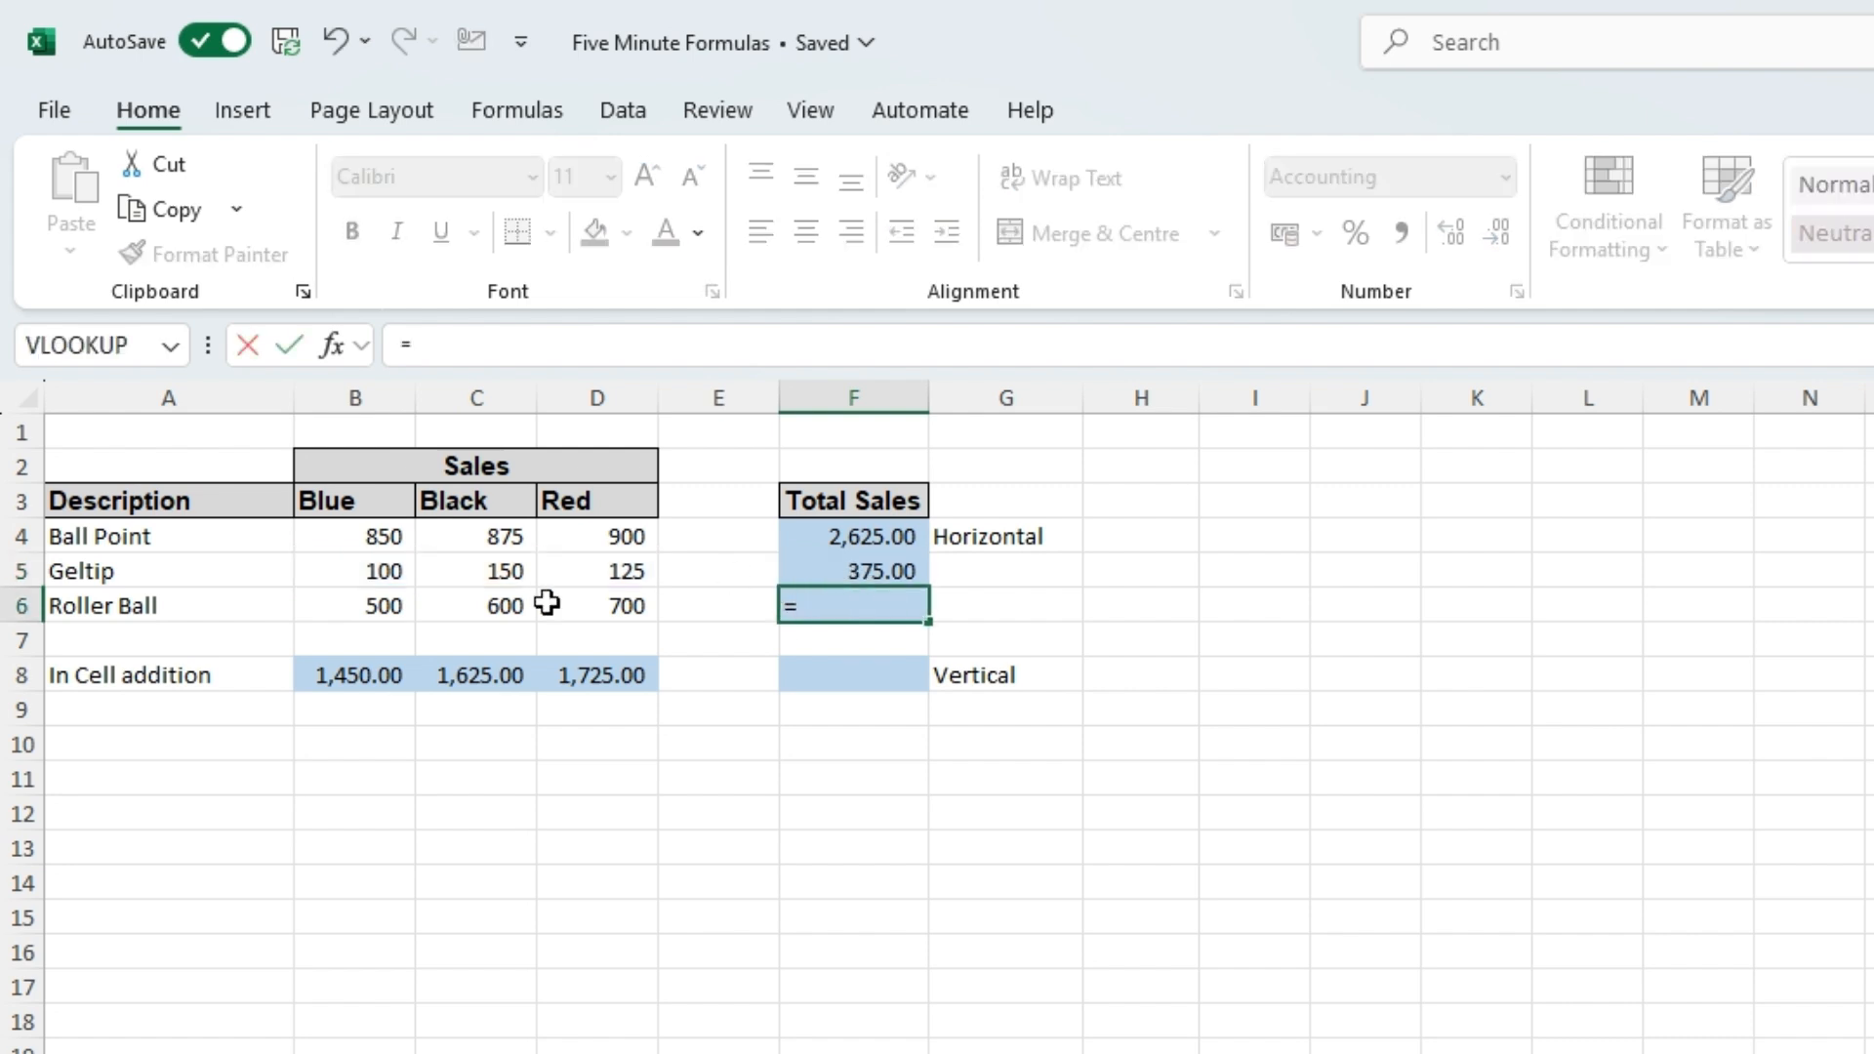
left_click(375, 610)
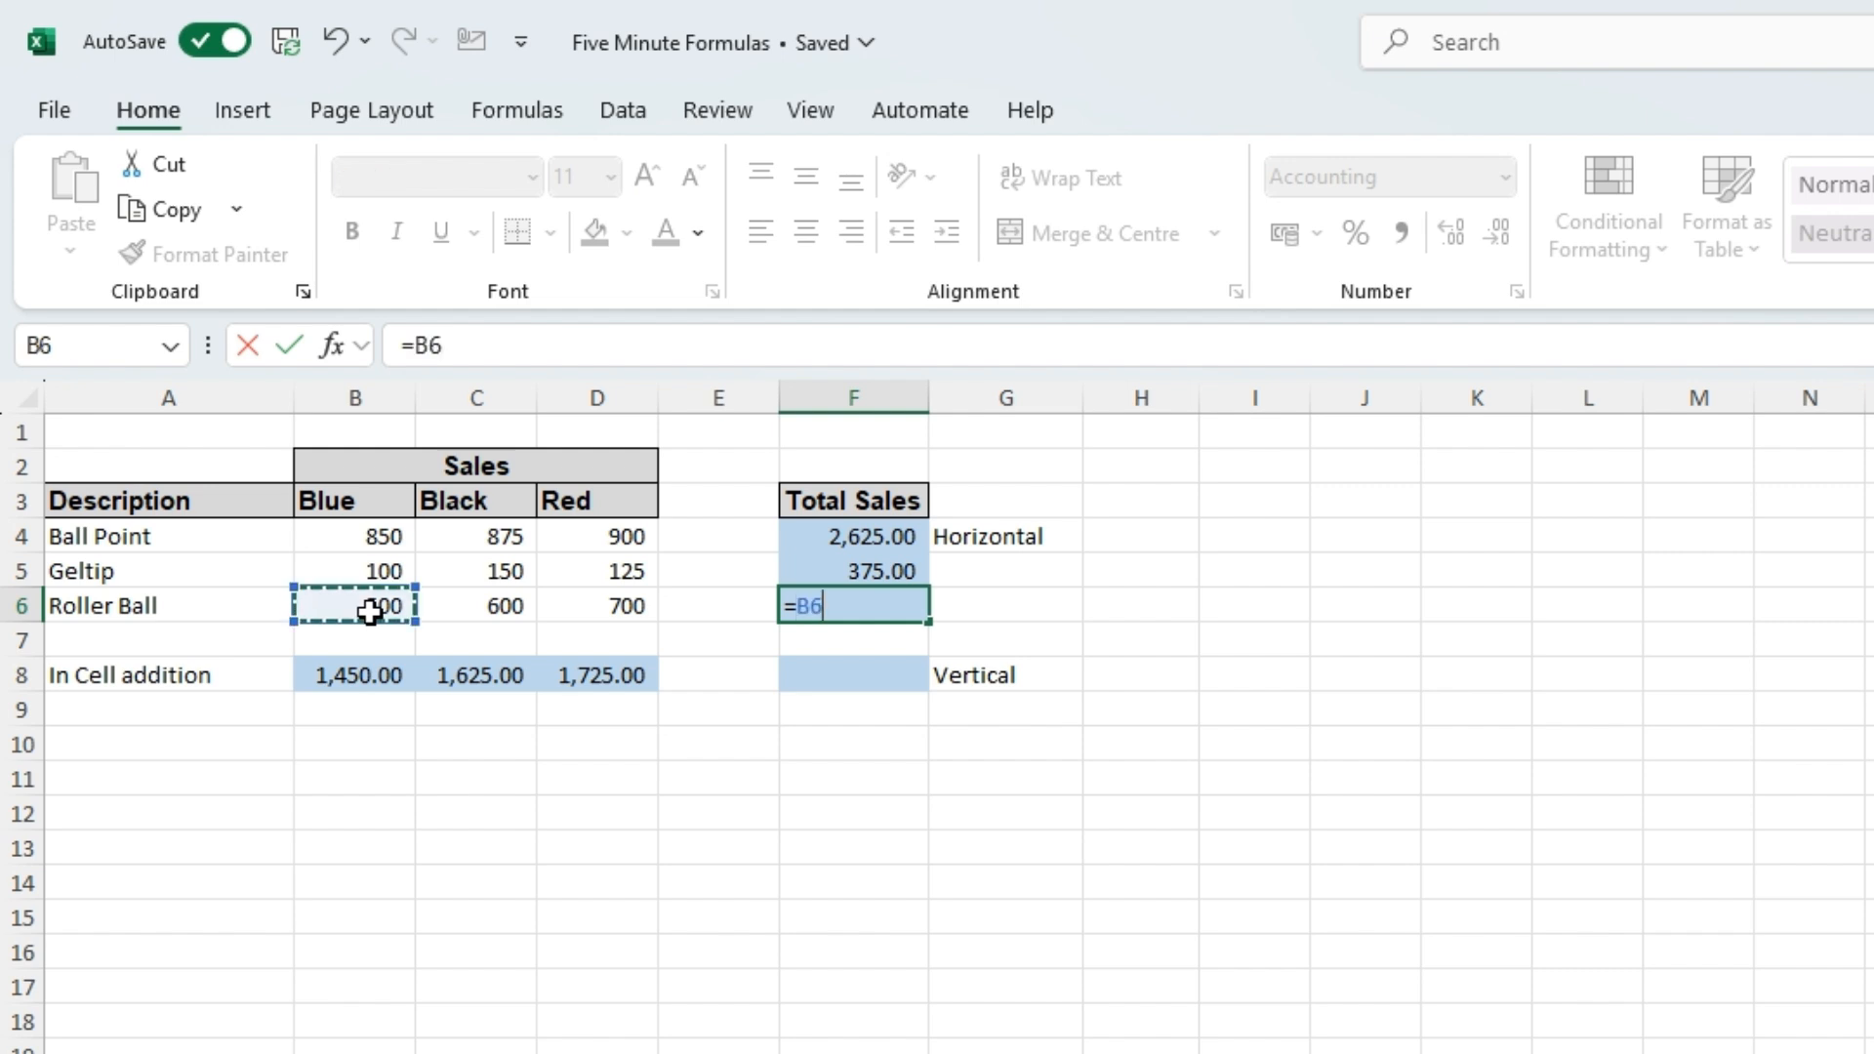
type("+")
left_click(502, 606)
type("+")
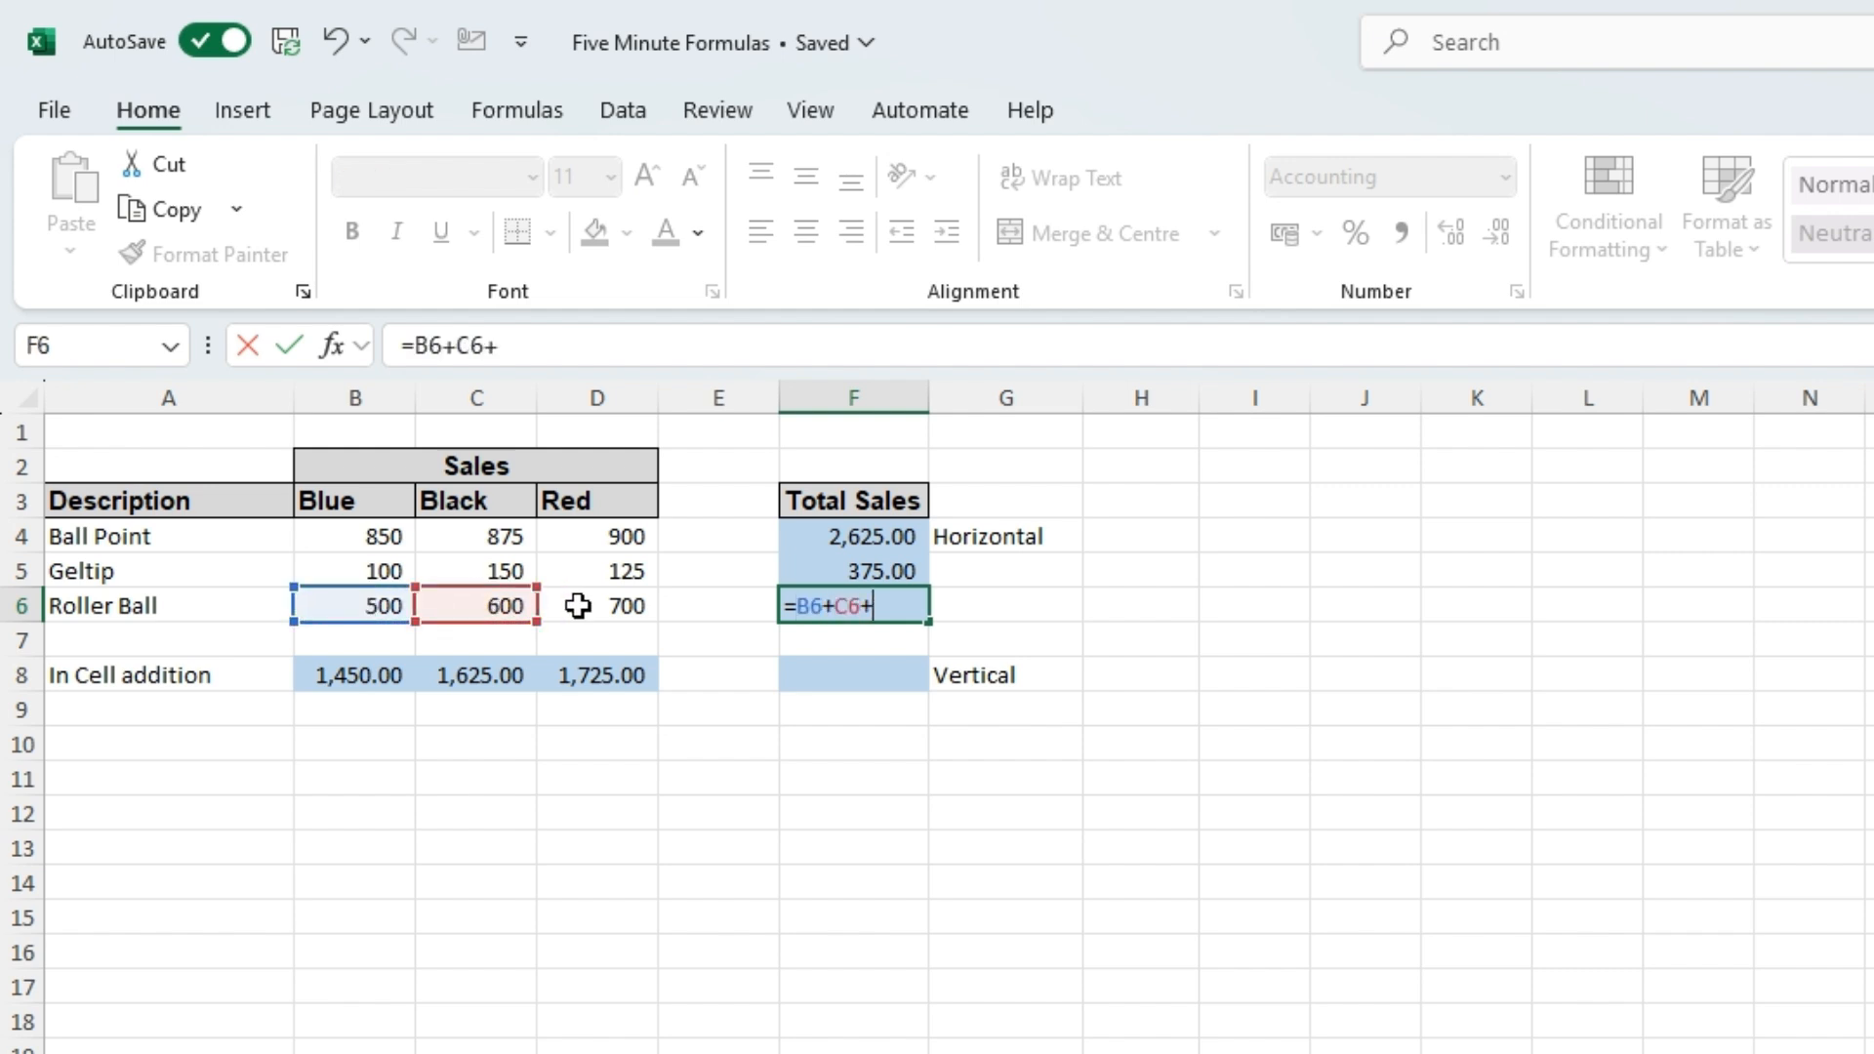
left_click(578, 606)
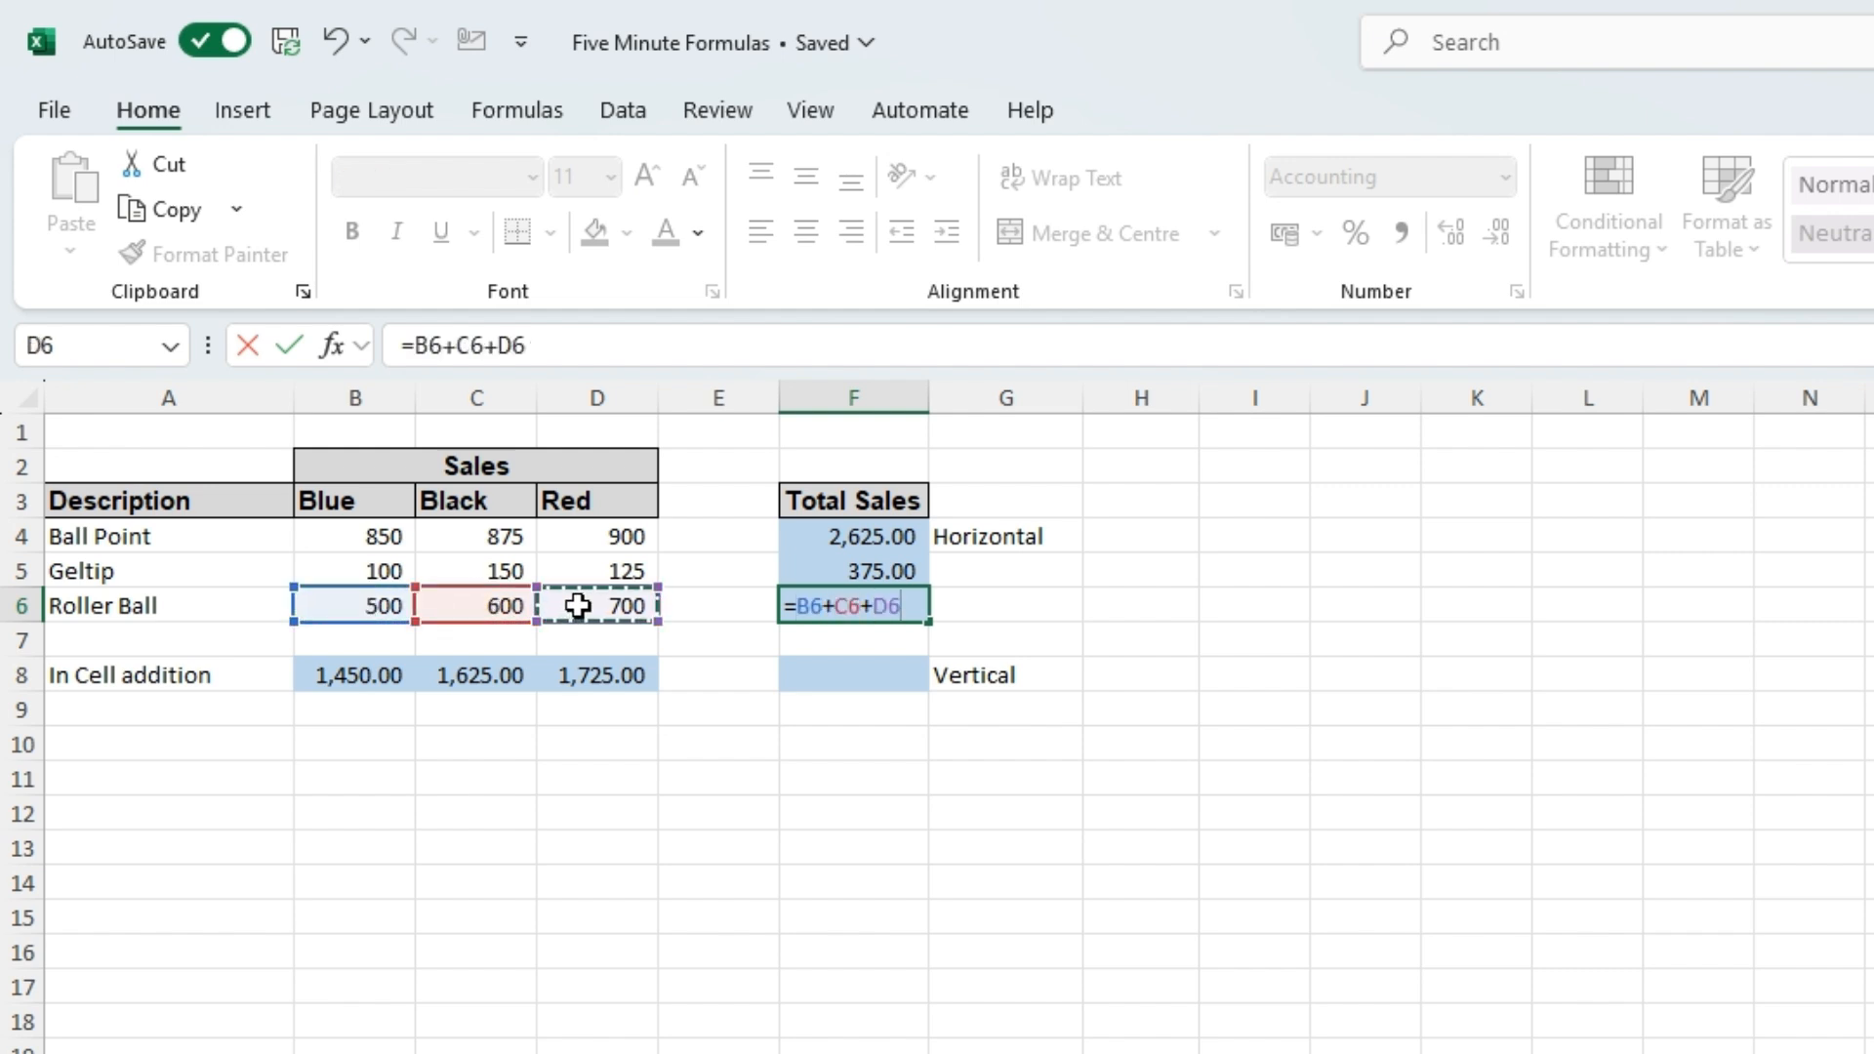
key("Return")
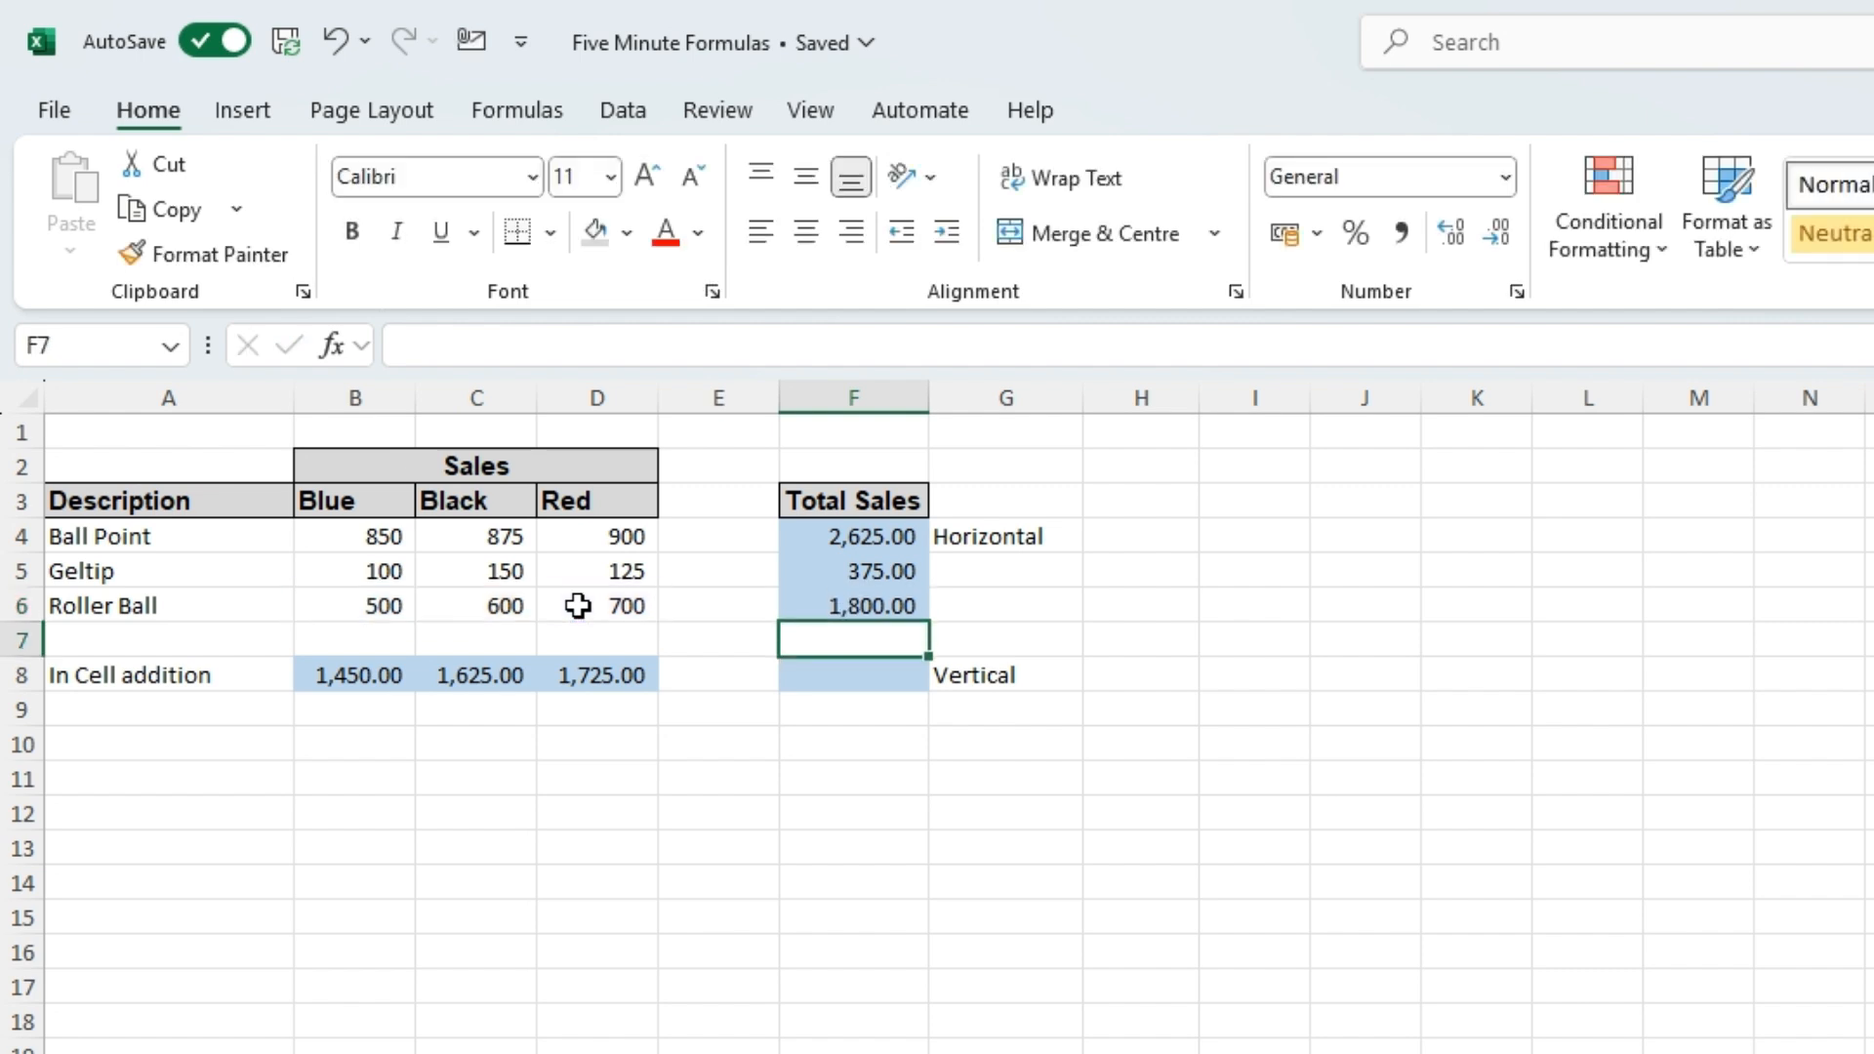
key("Up")
- Enter the vertical addition formula =F4+F5+F6 in F8 to add up the three product totals
key("Down")
key("Down")
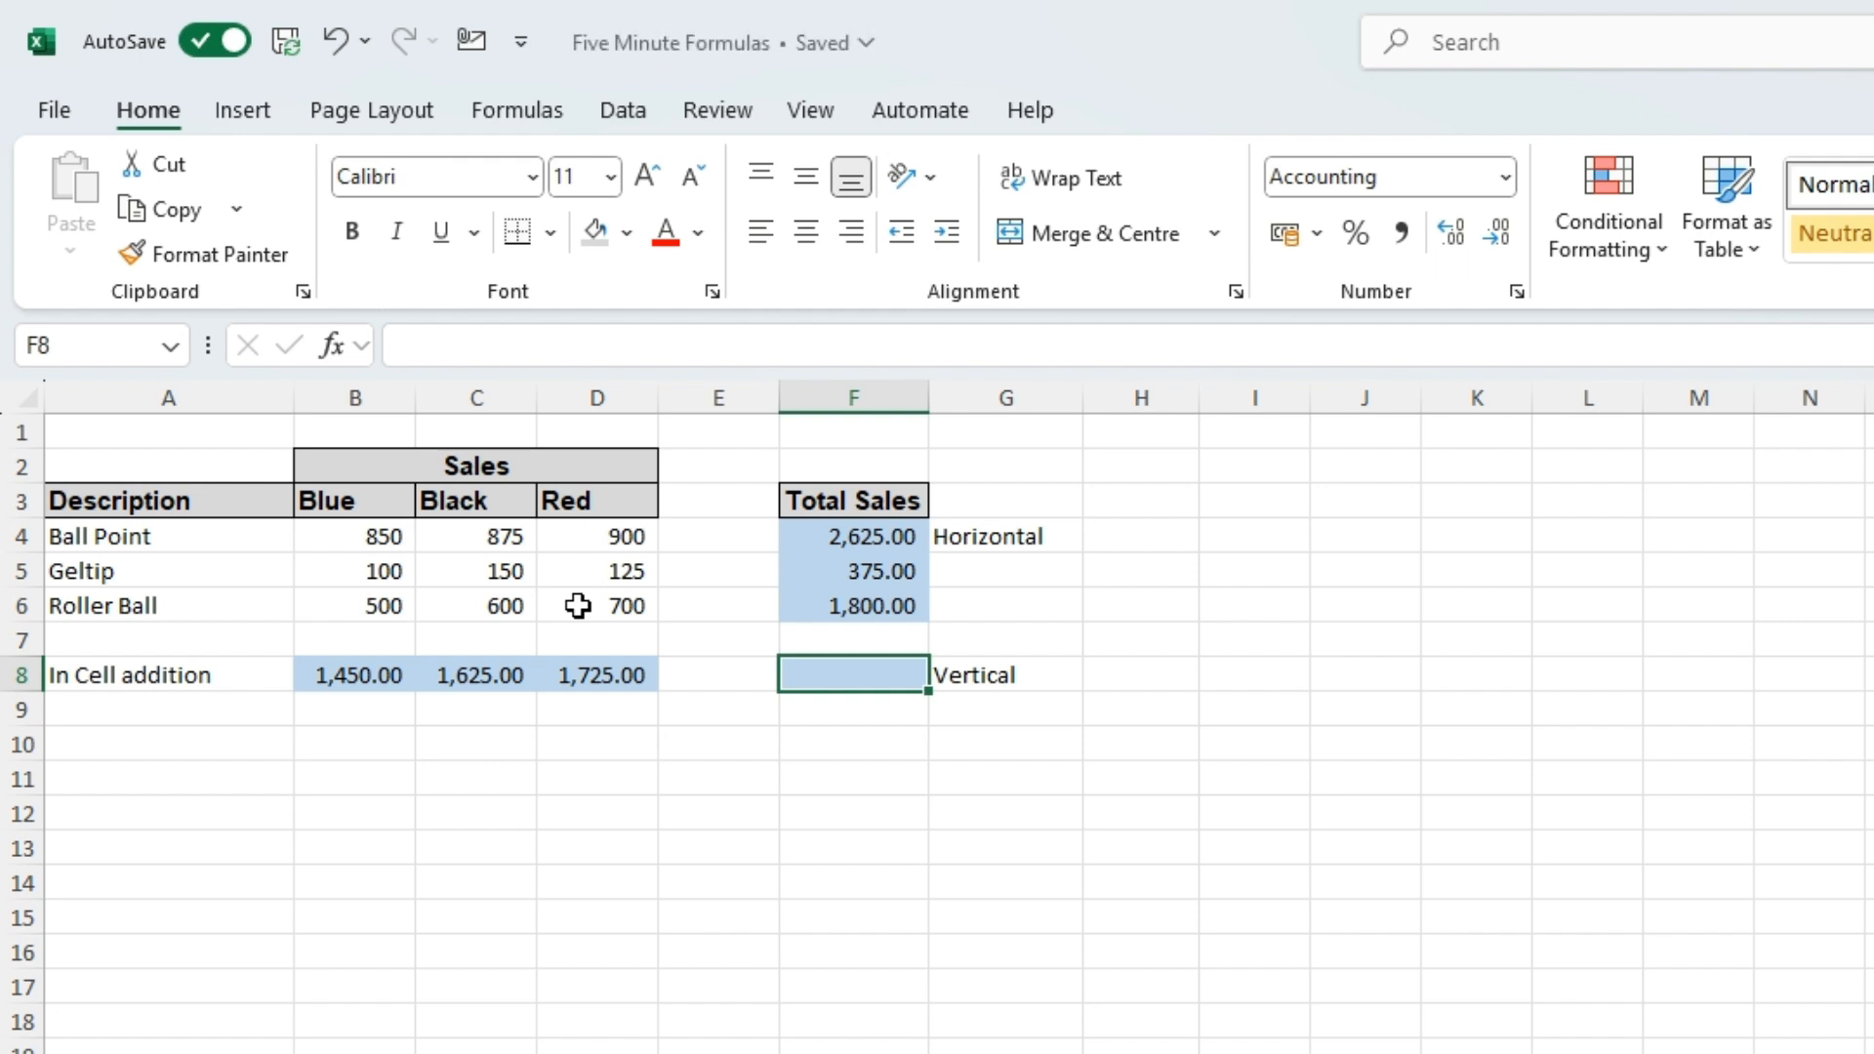
type("=")
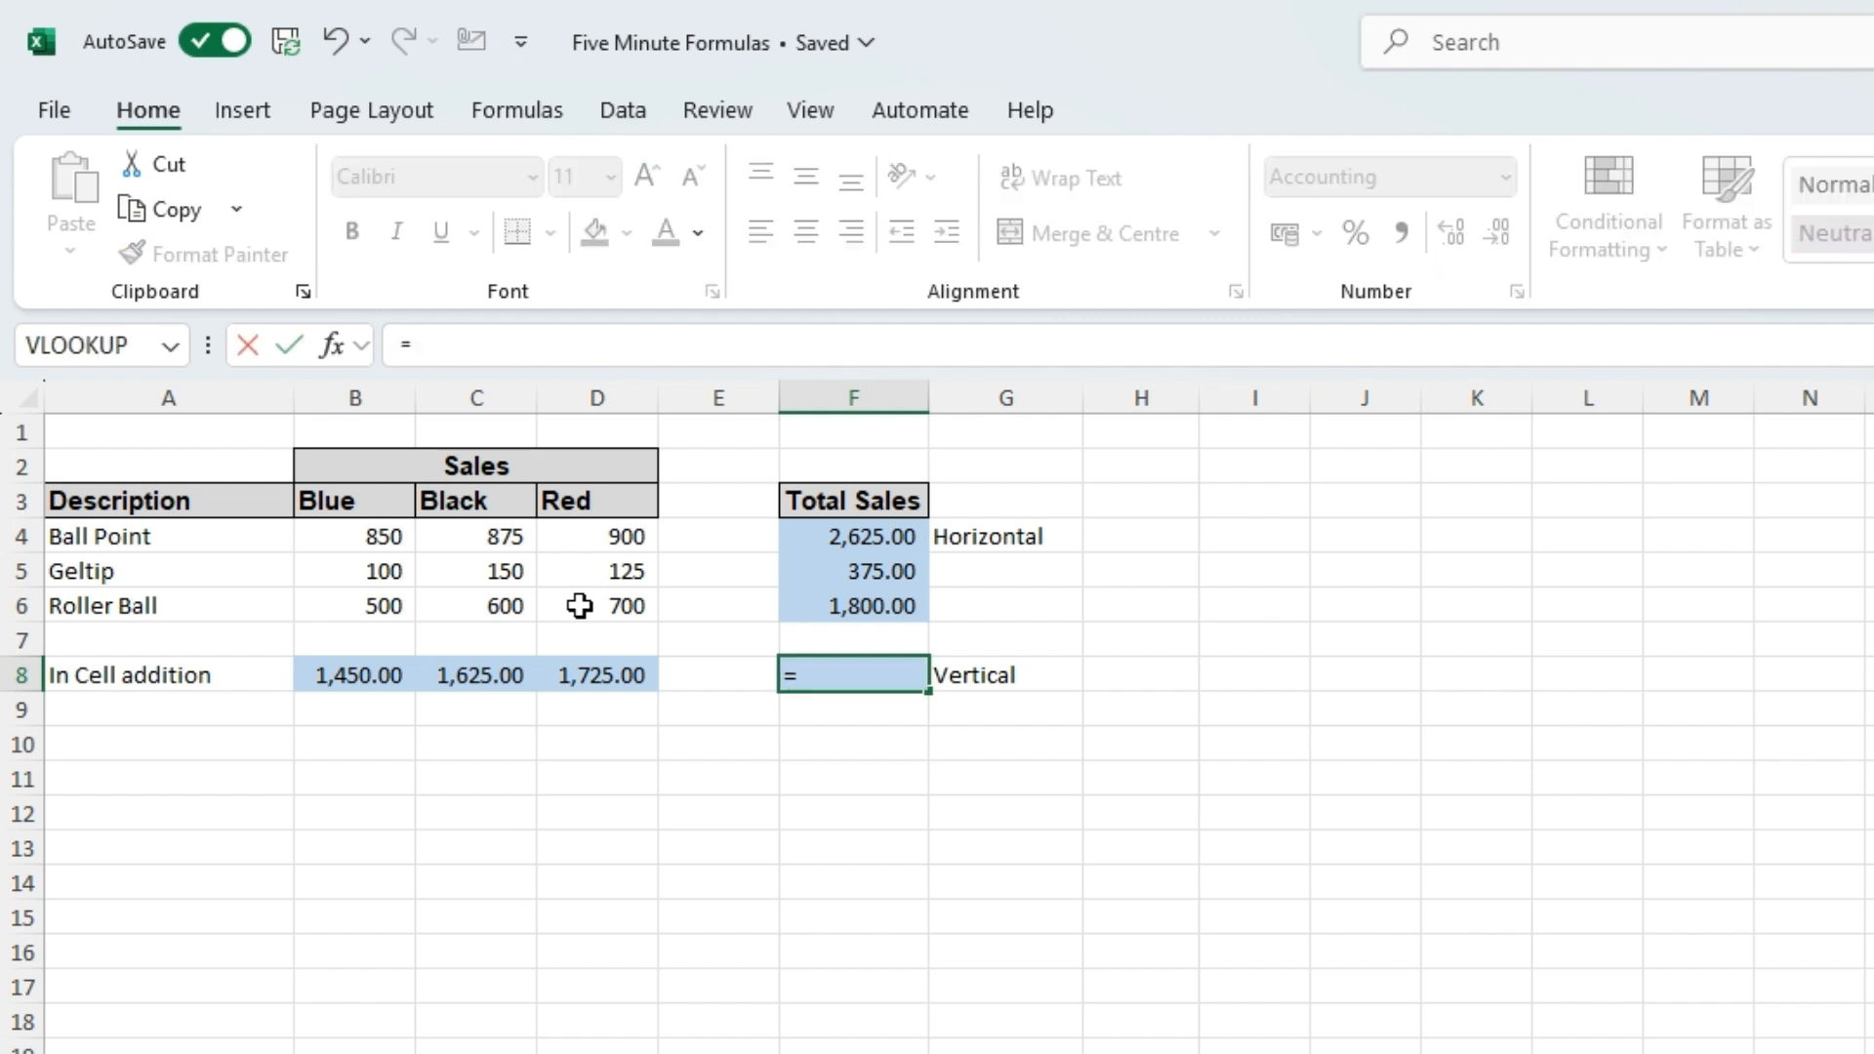
left_click(864, 543)
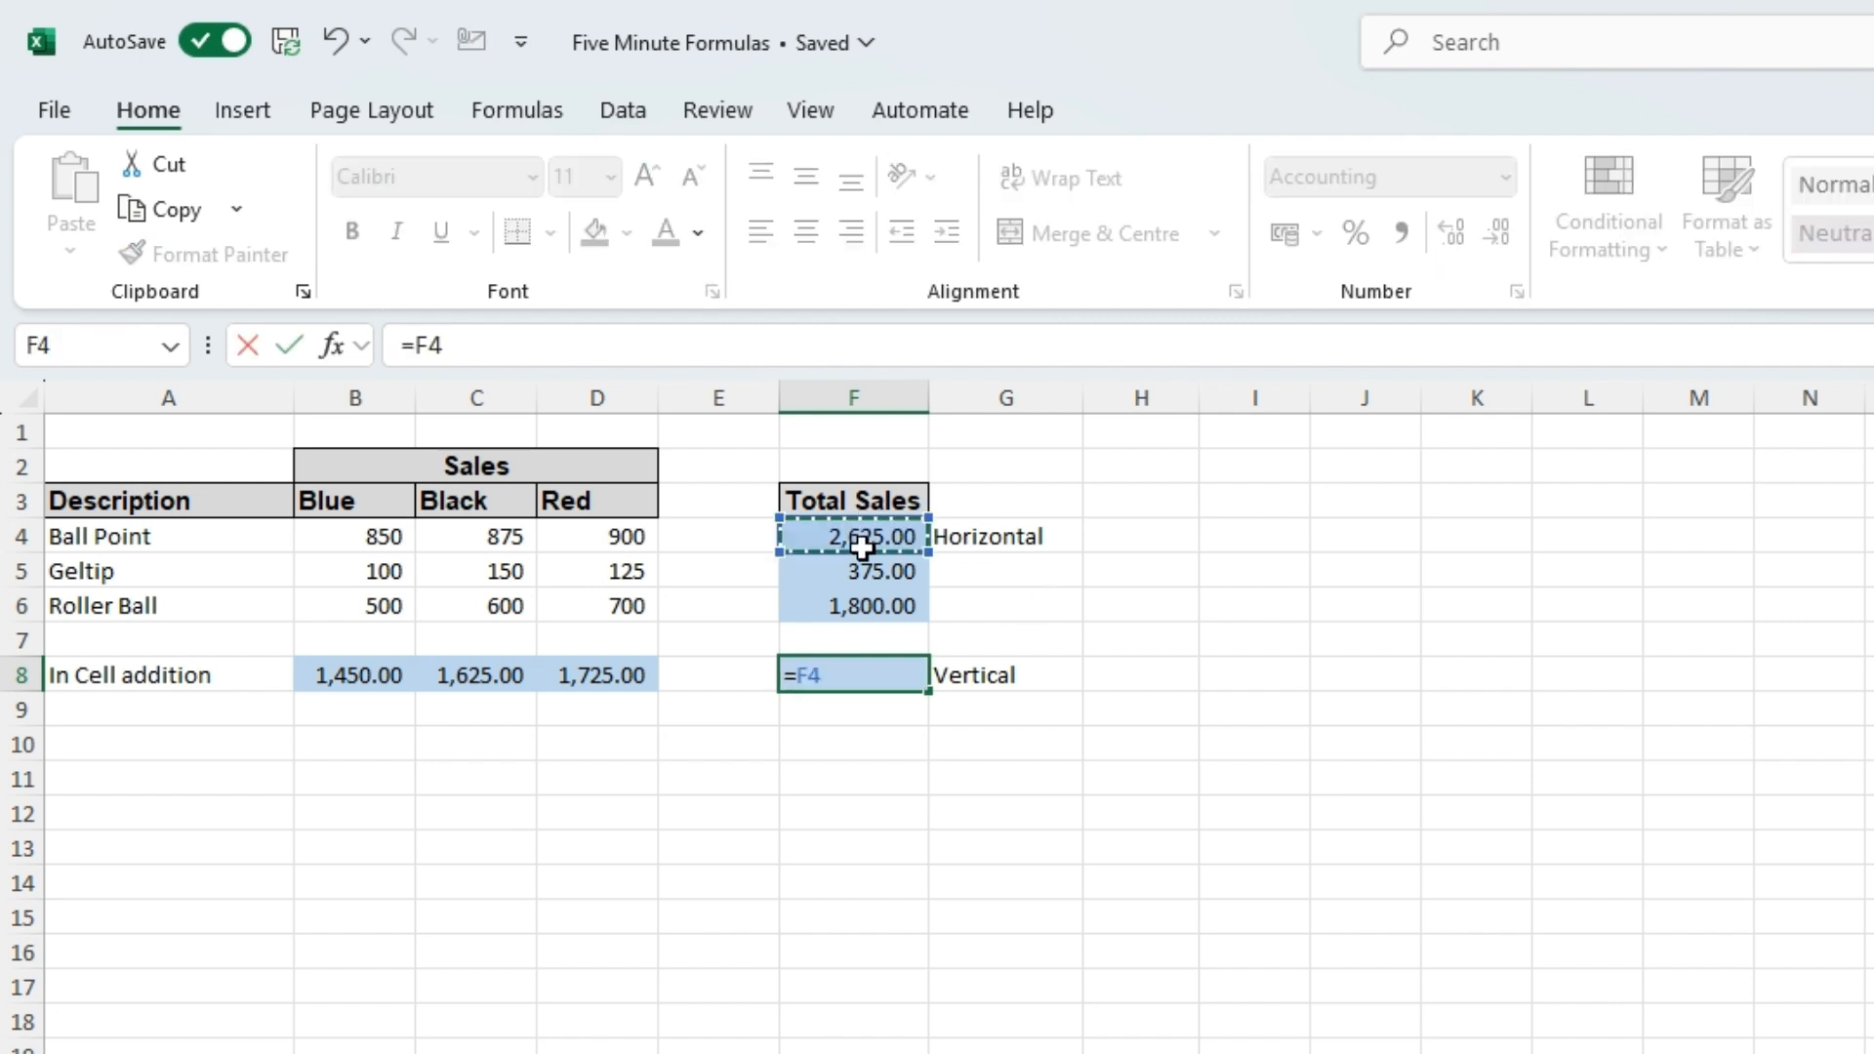
type("+")
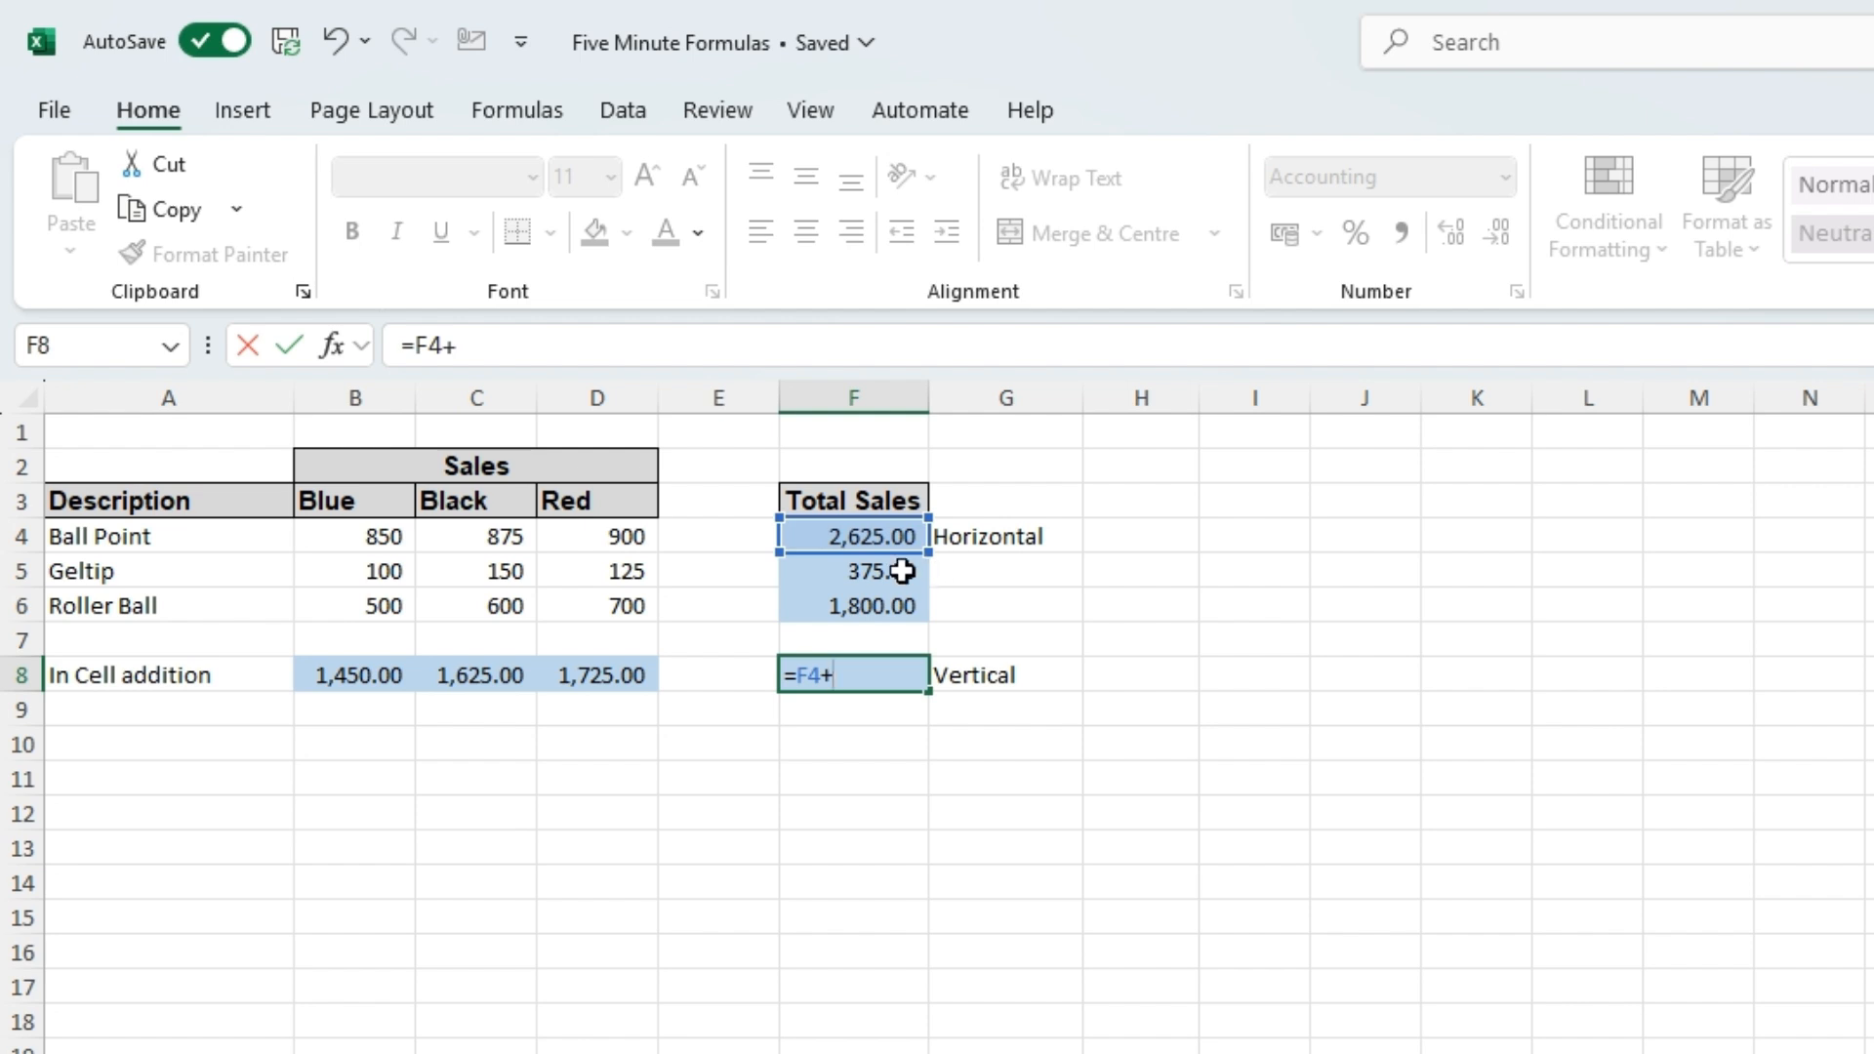
left_click(862, 577)
type("+")
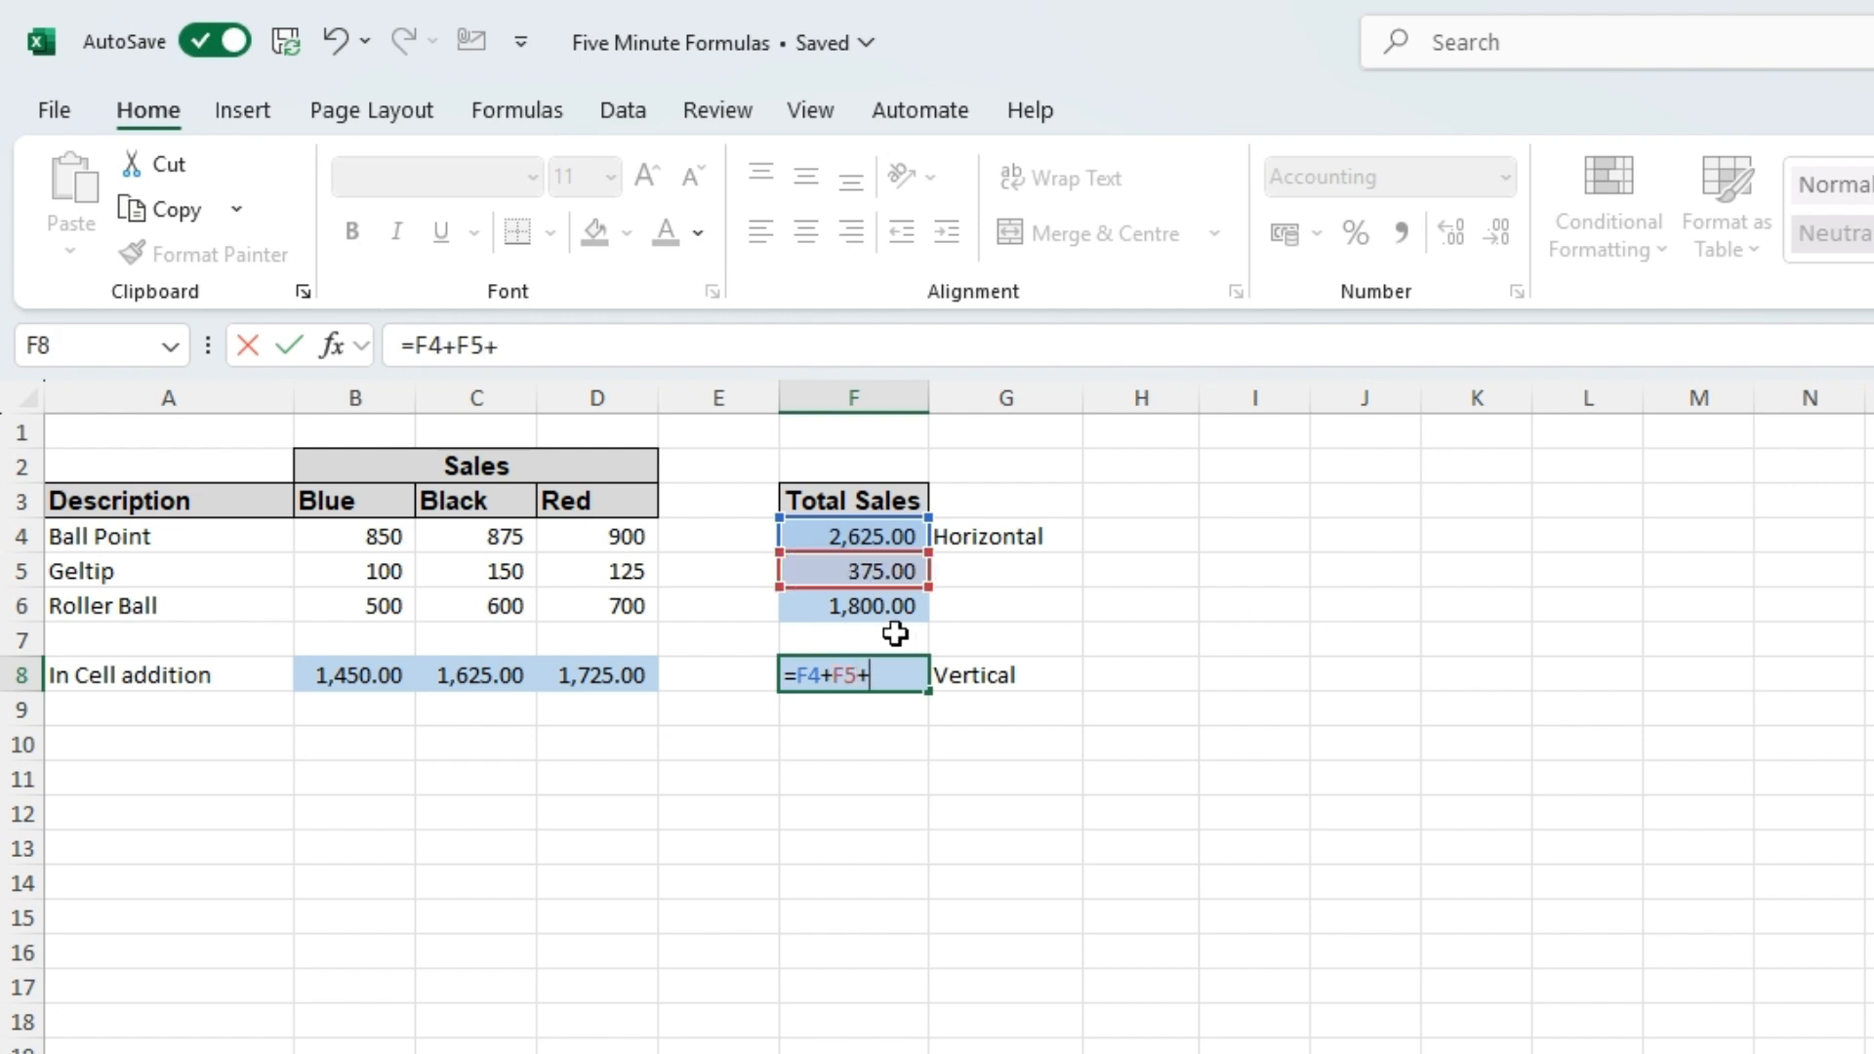
left_click(862, 606)
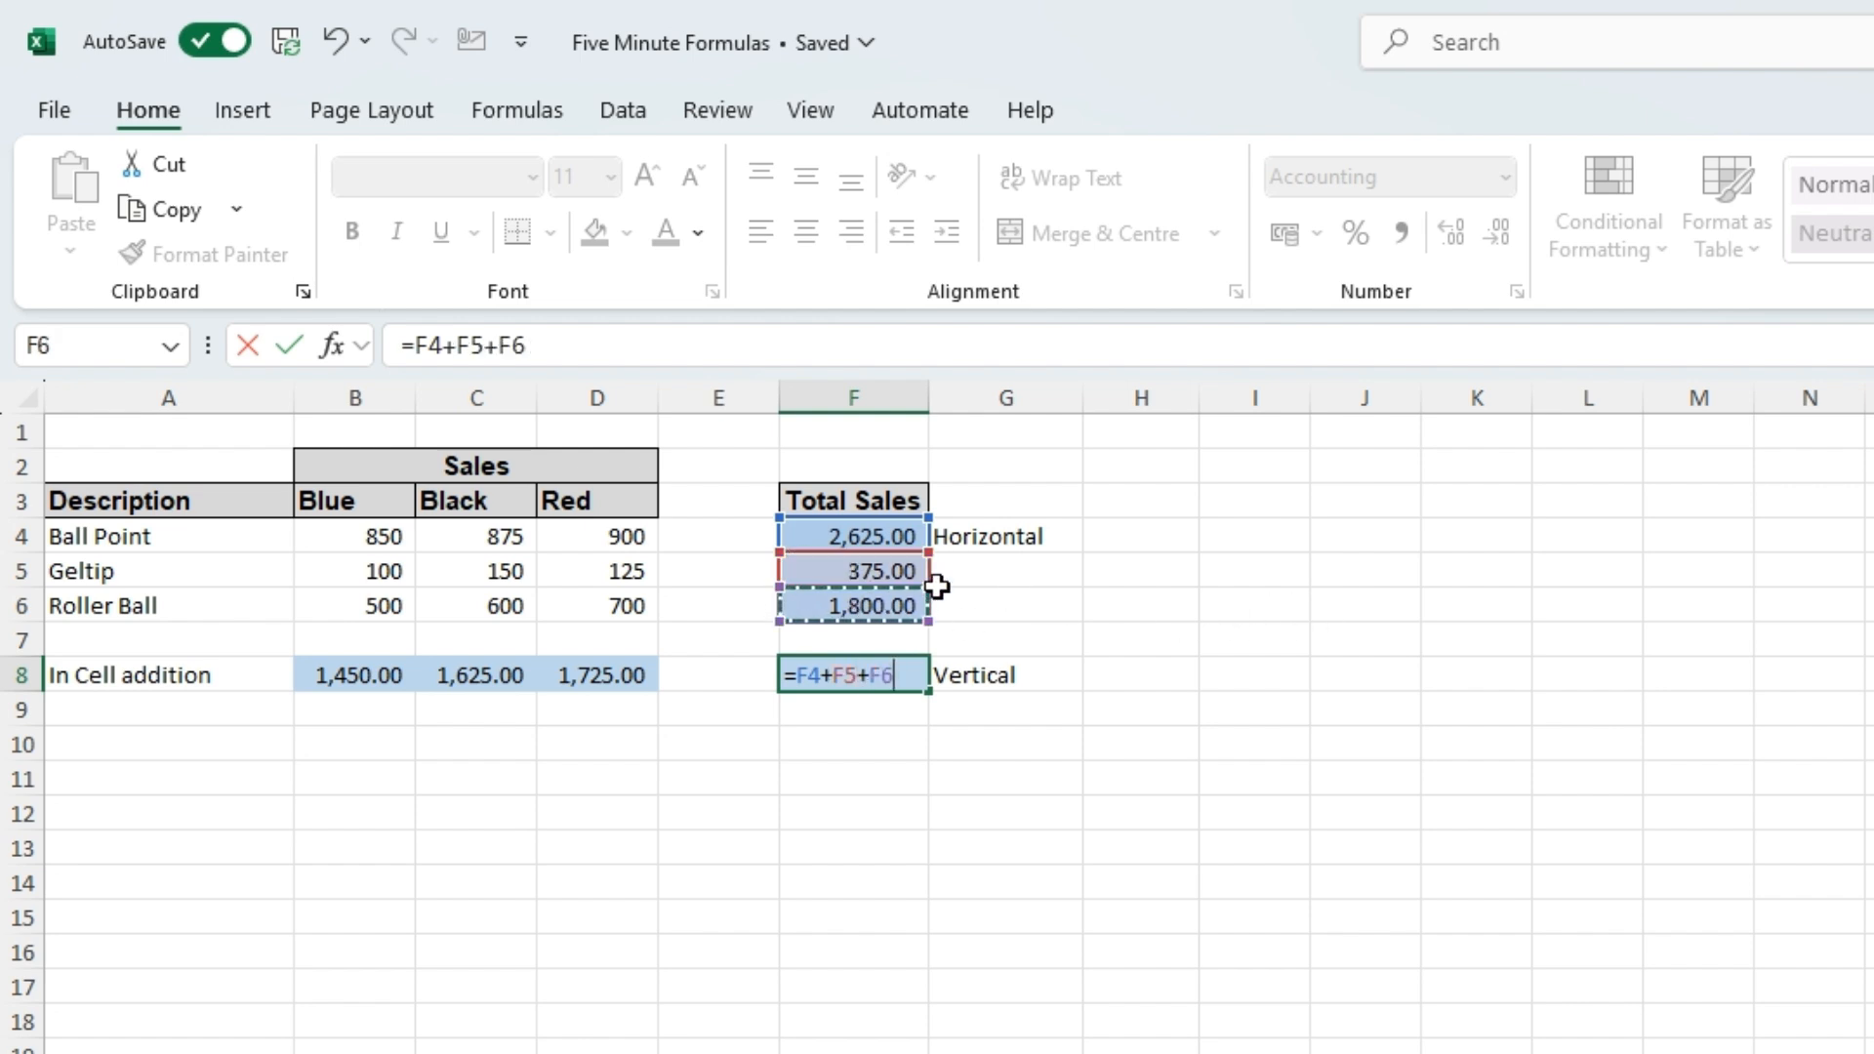
key("Return")
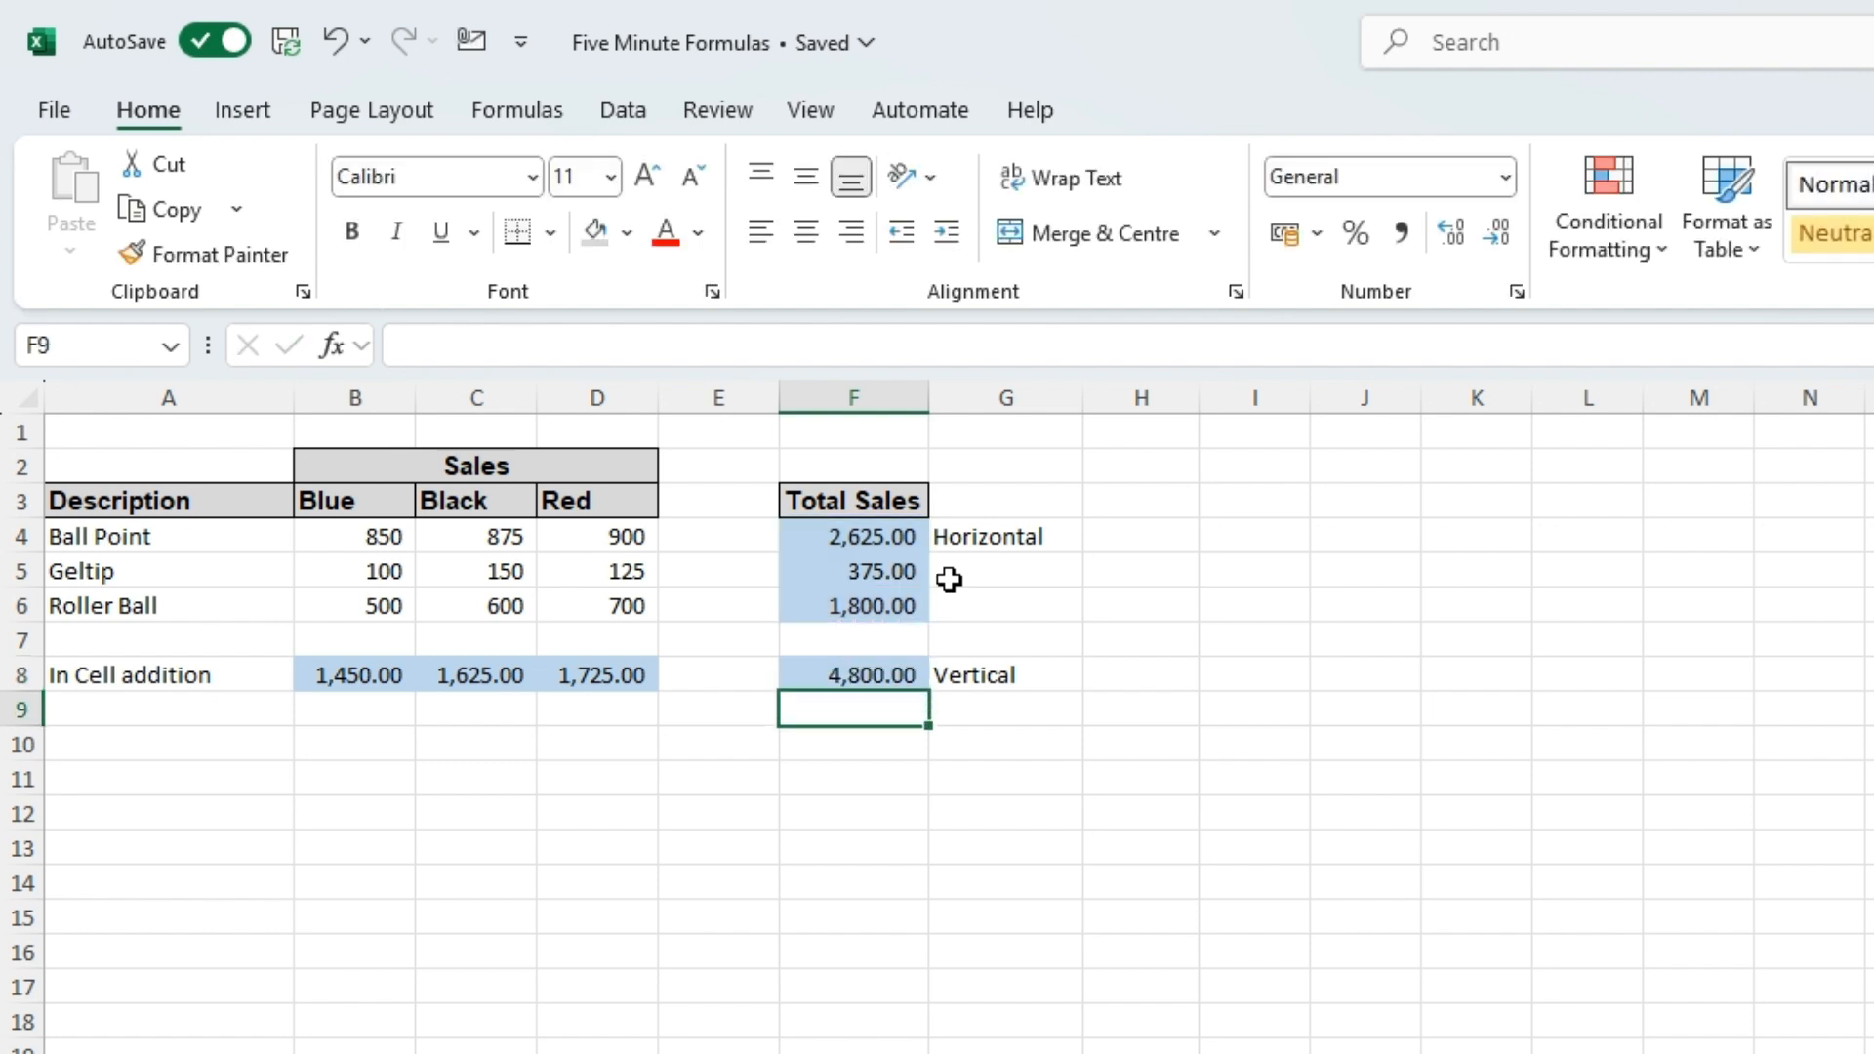
- Inspect the vertical addition formula in F8 and the highlighted cells it references
key("Up")
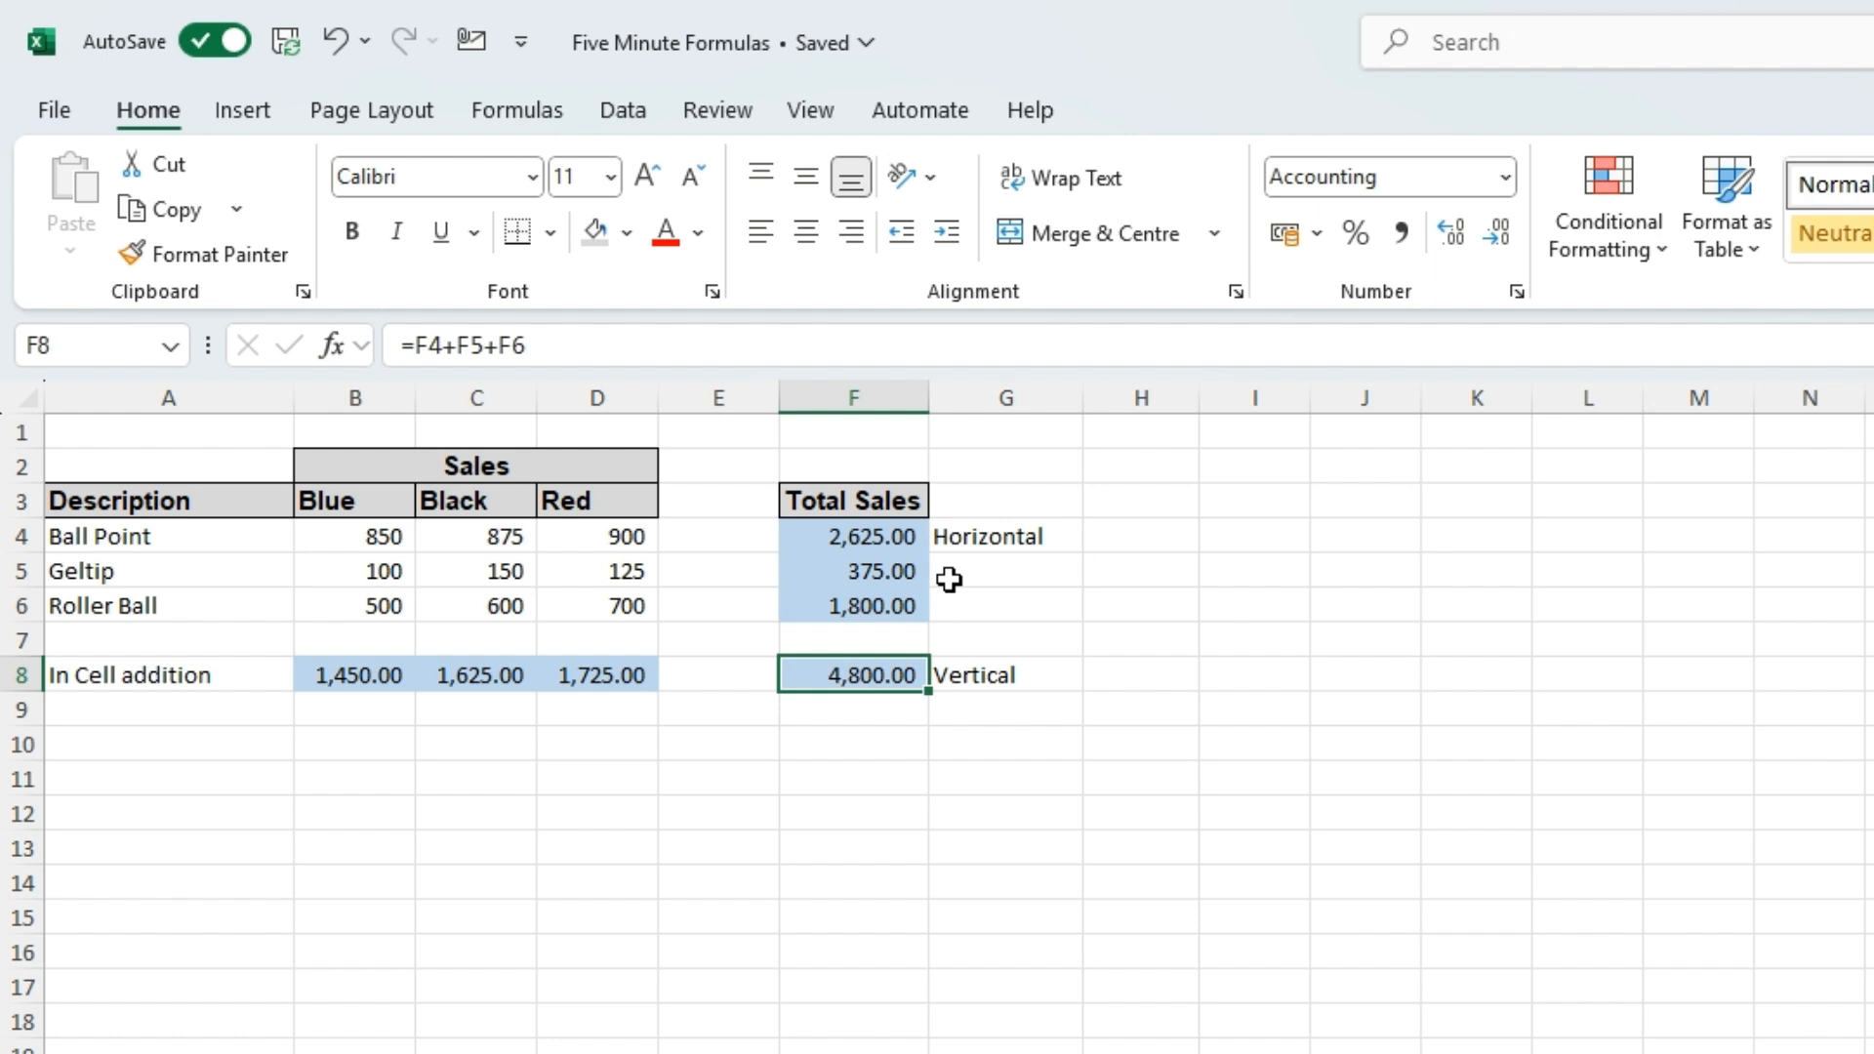
key("F2")
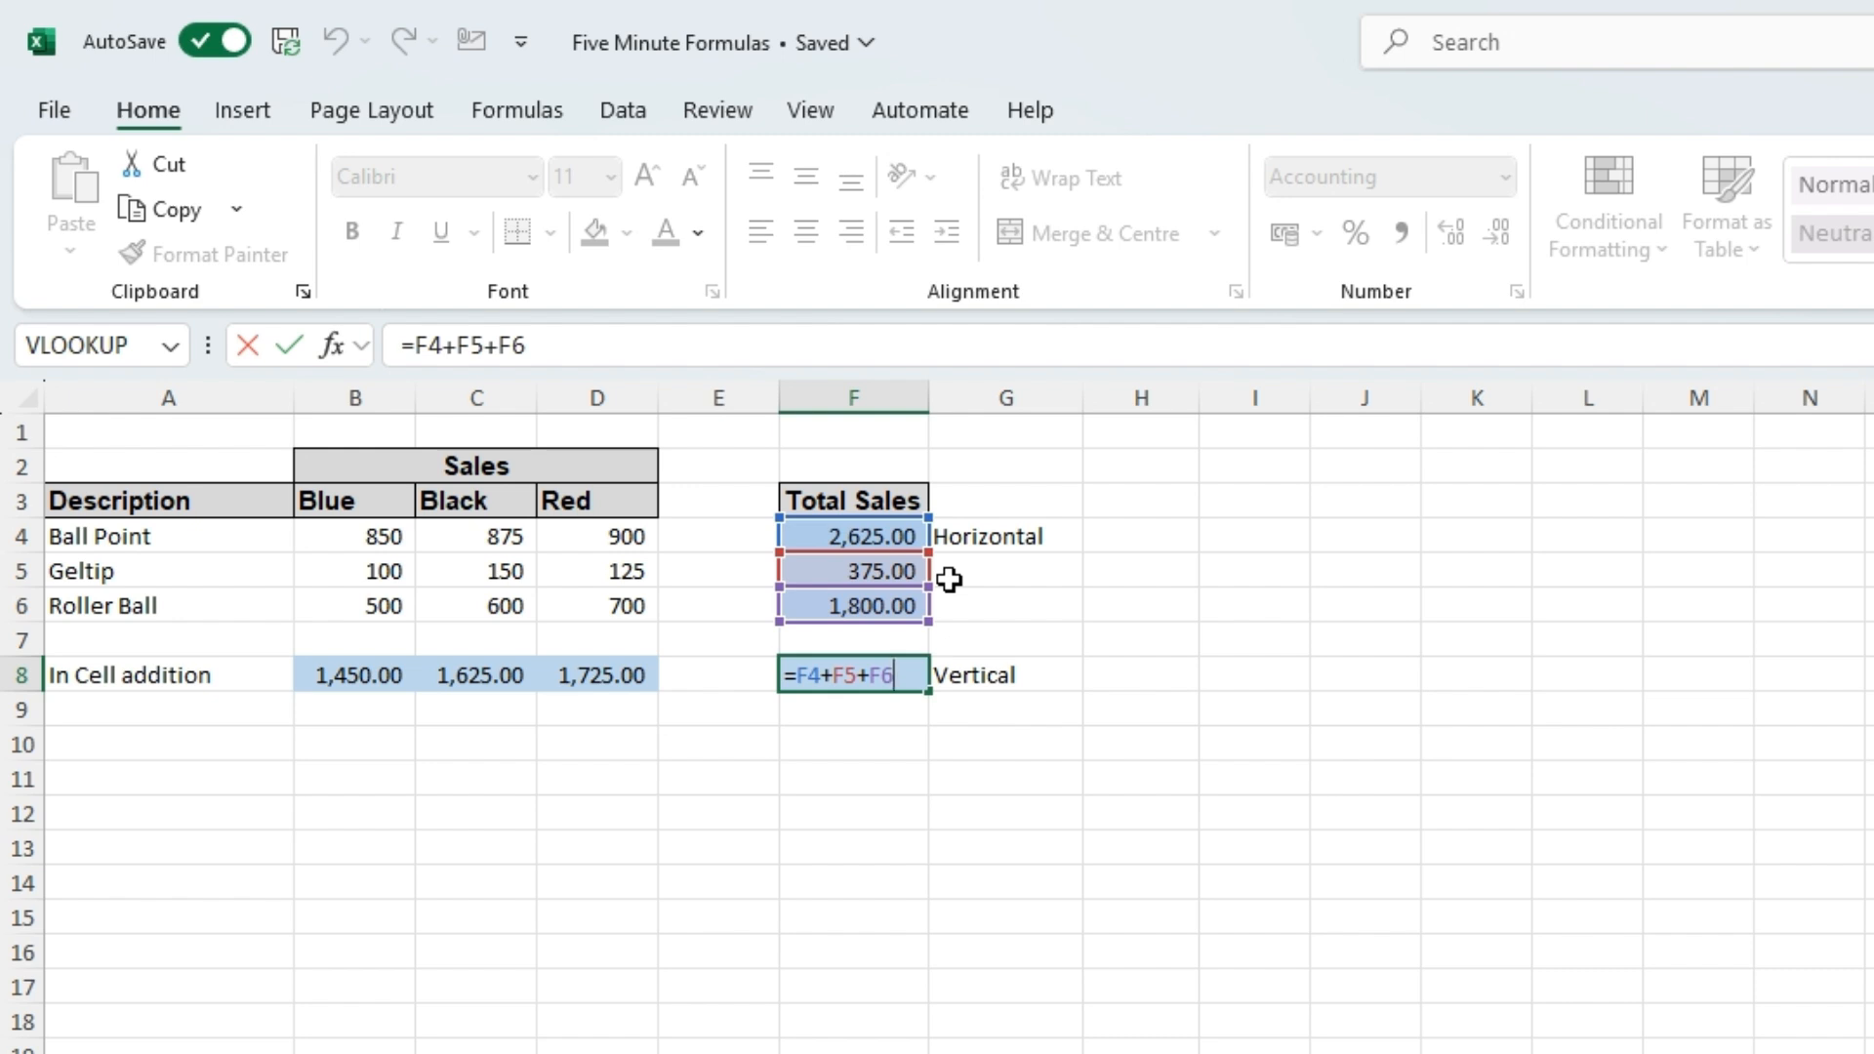
key("Return")
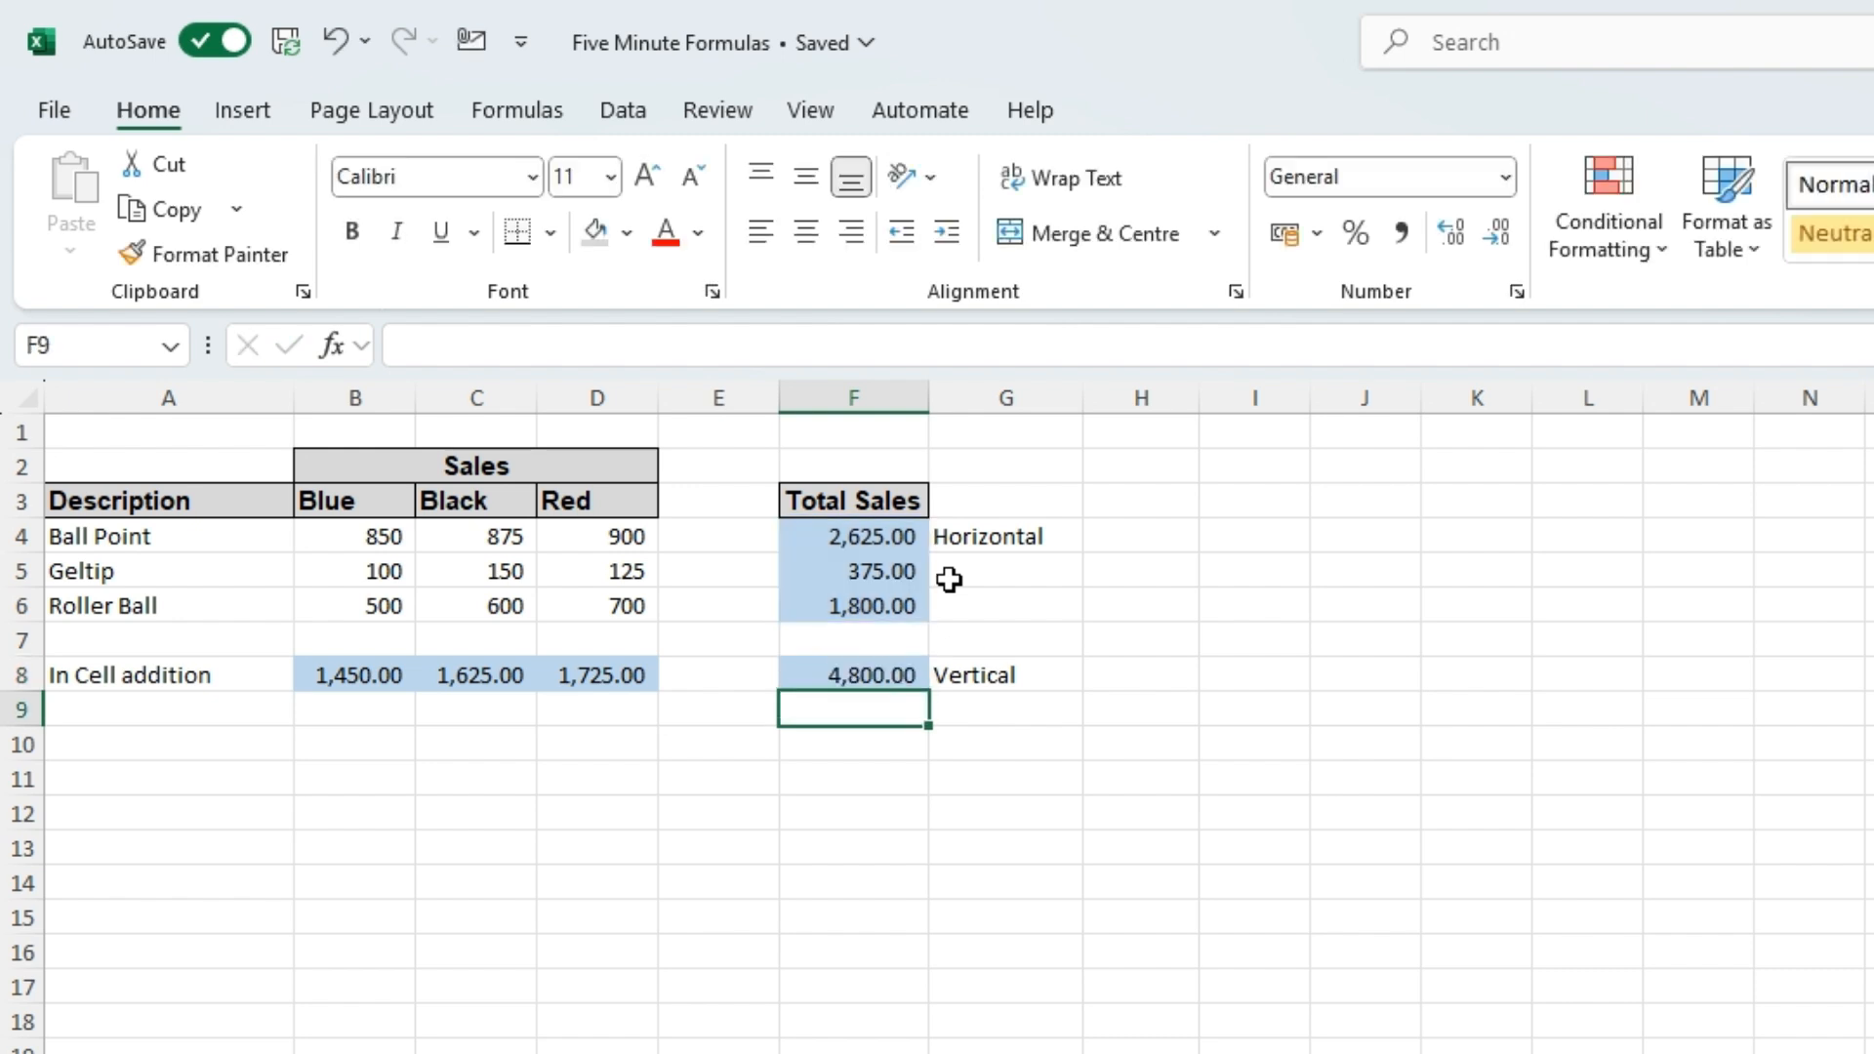
key("Down")
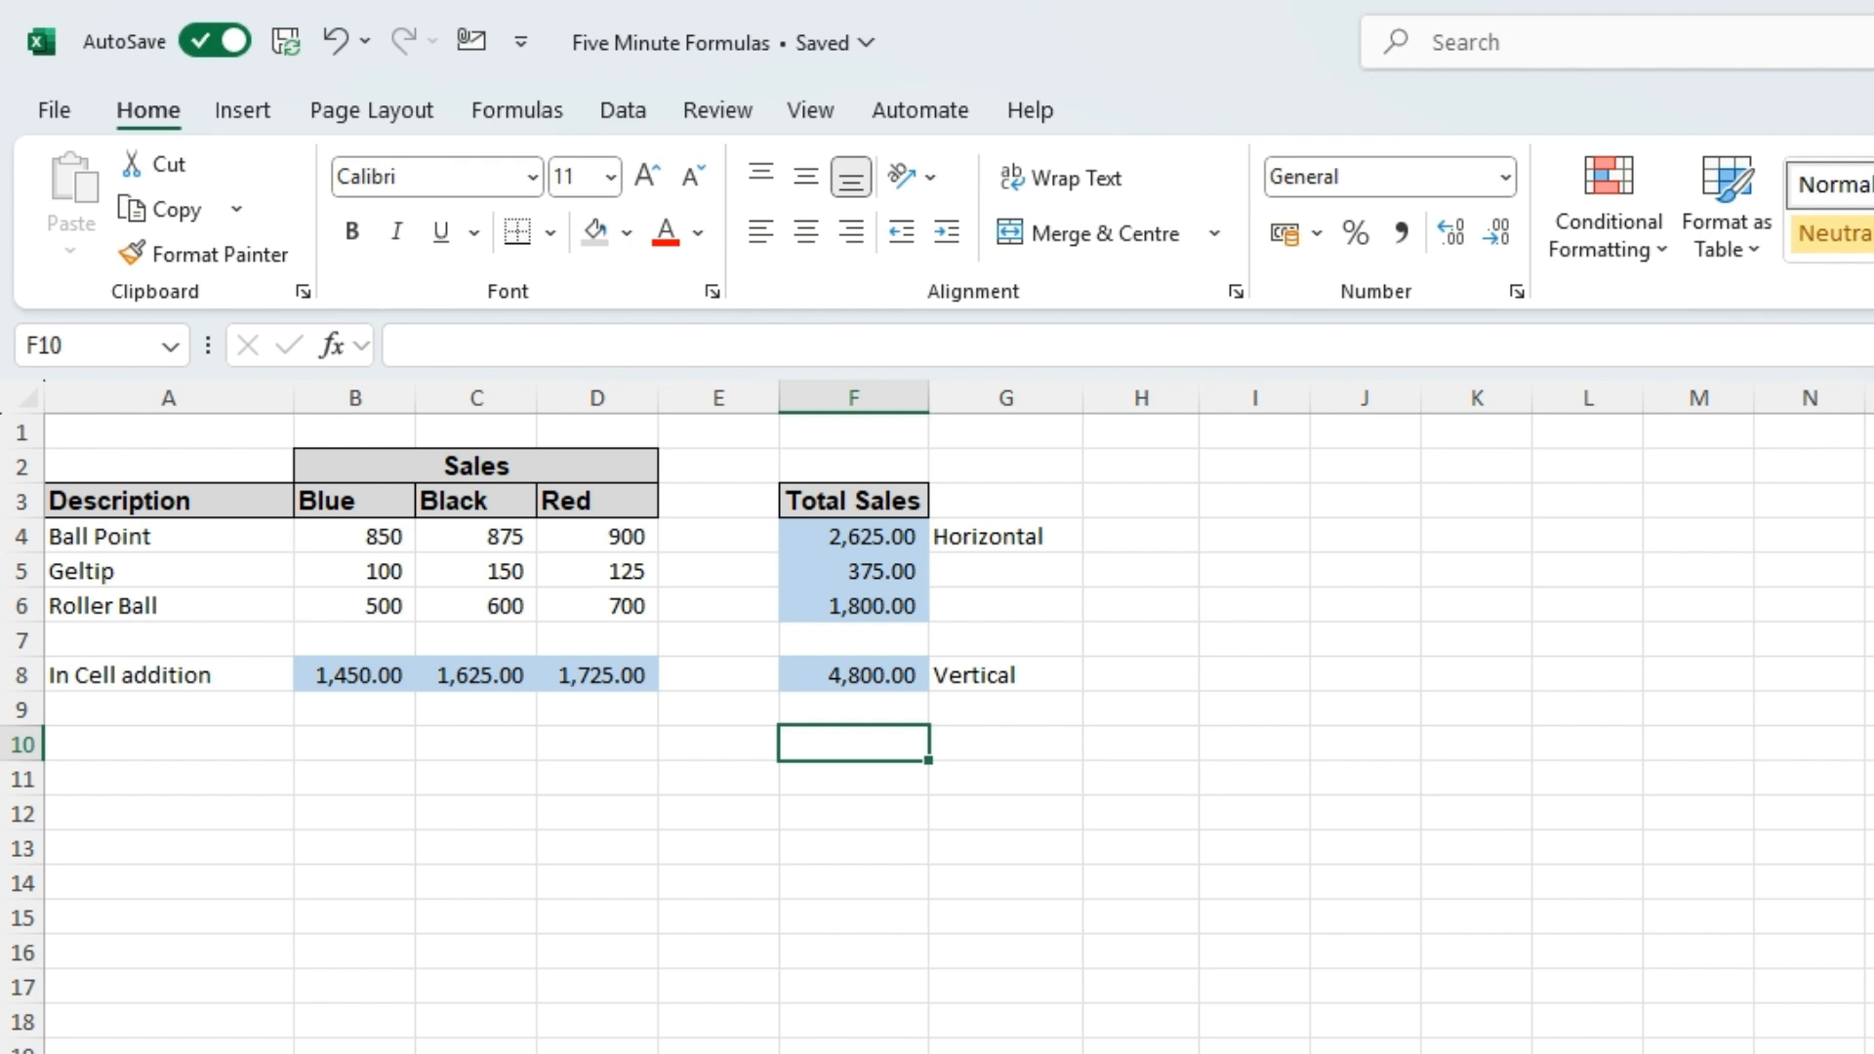
key("Up")
key("Up")
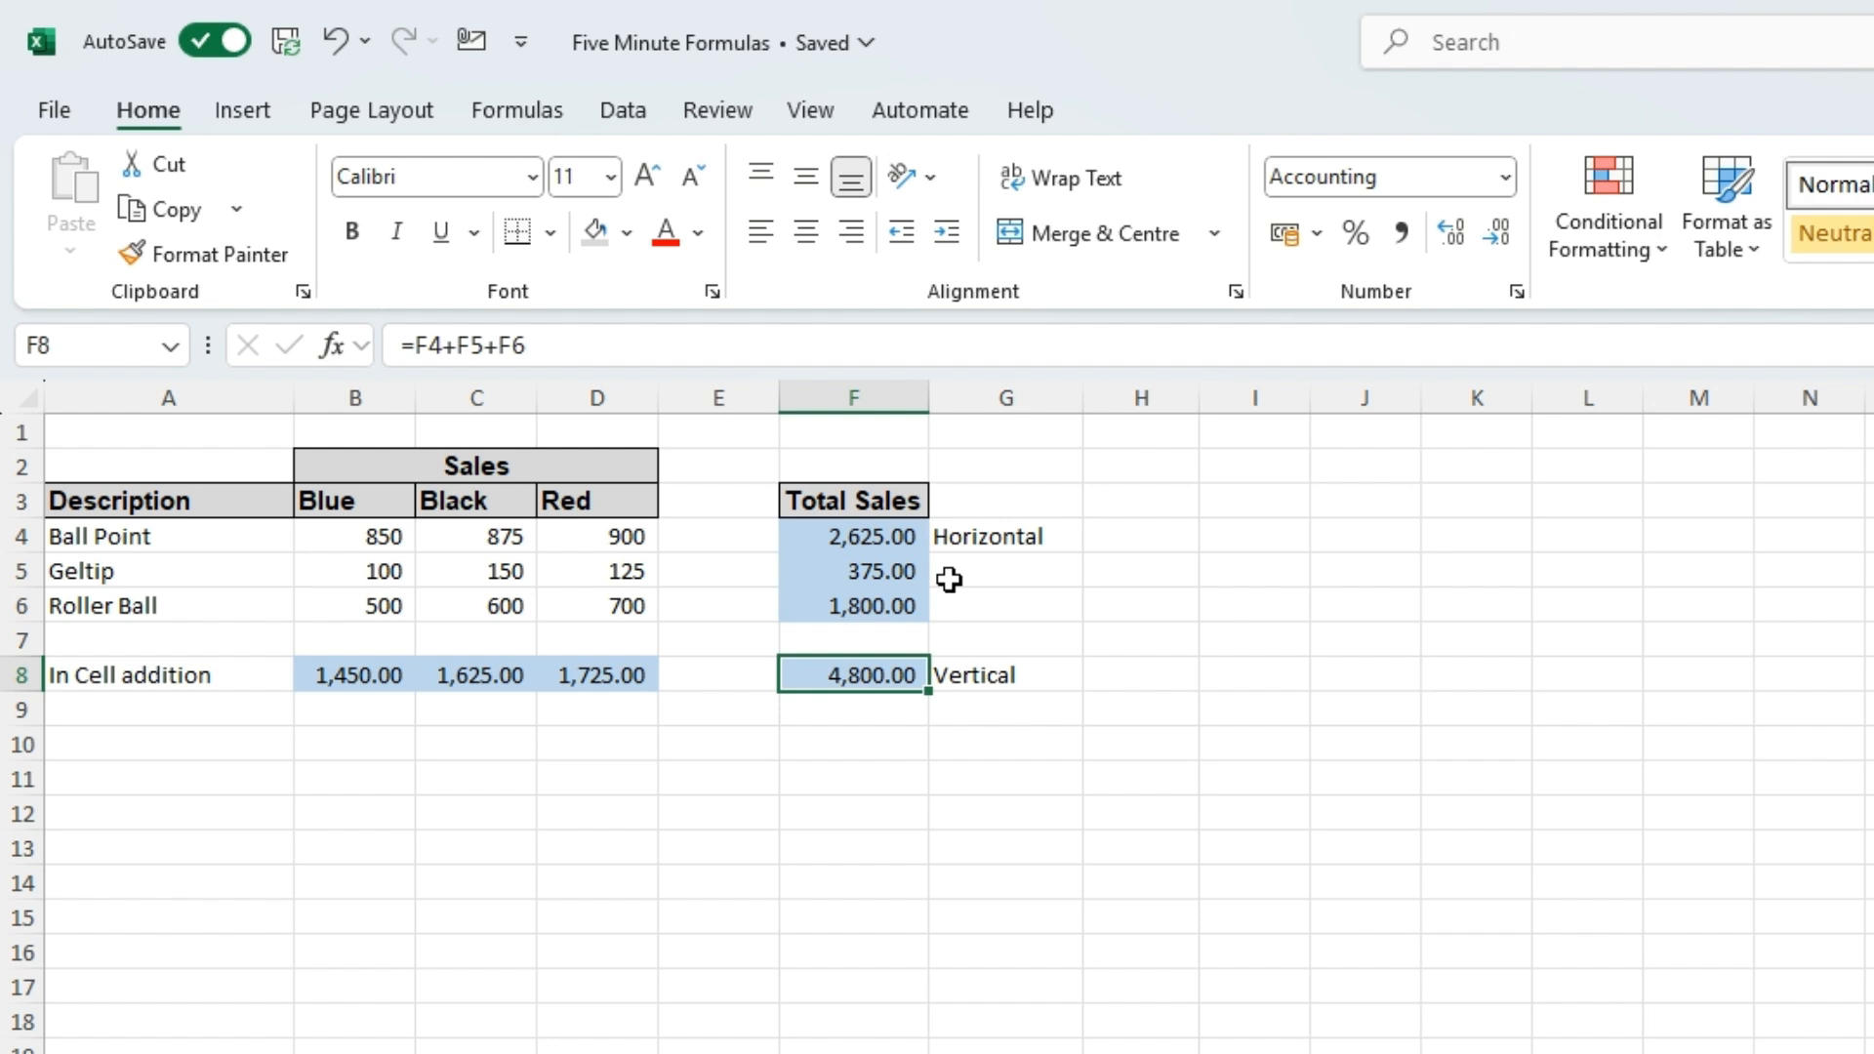
key("F2")
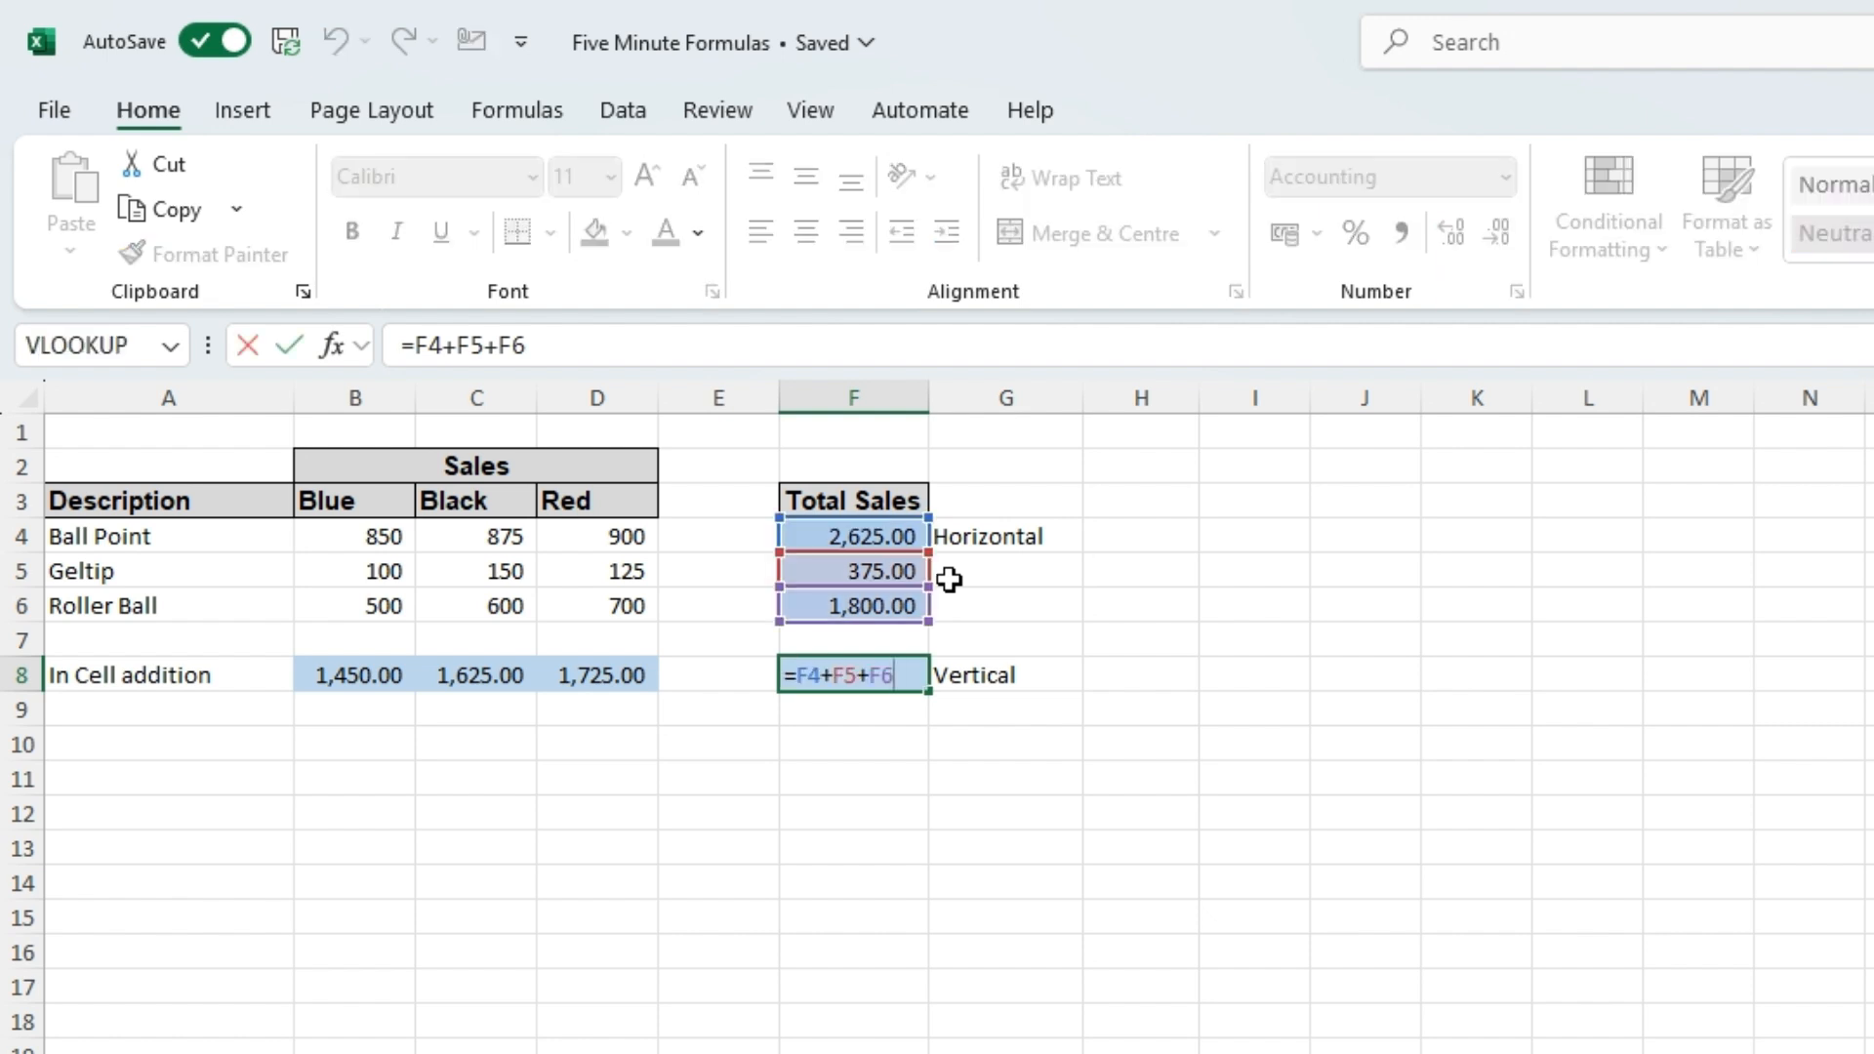